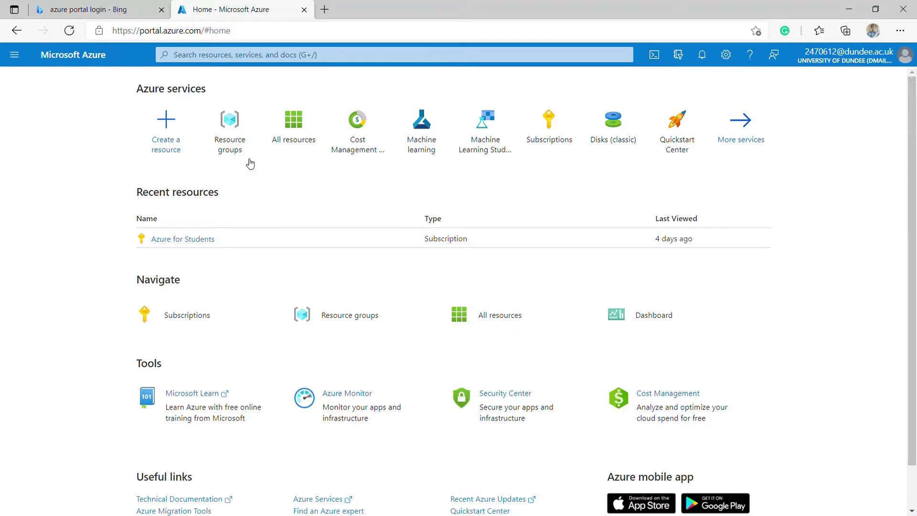
# Create a resource group named ds-100 under the Azure for Students subscription in the East US region
pyautogui.click(237, 144)
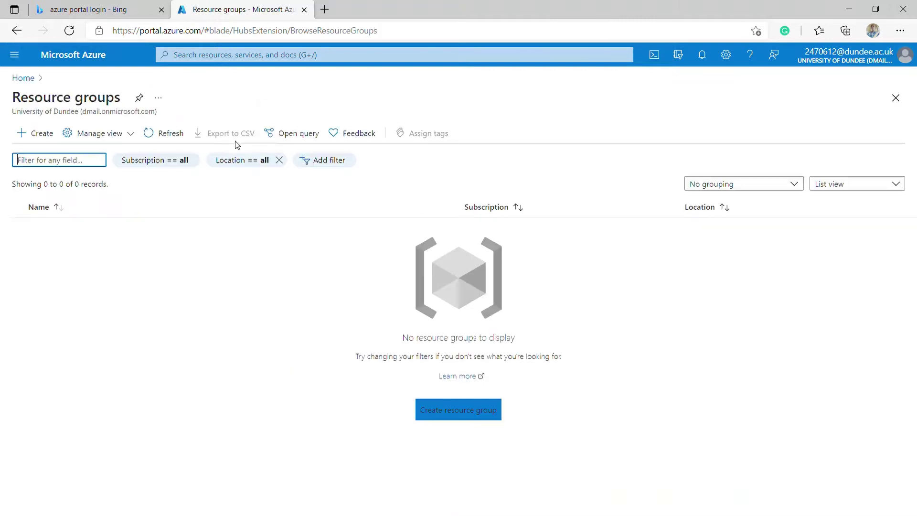
pyautogui.click(469, 415)
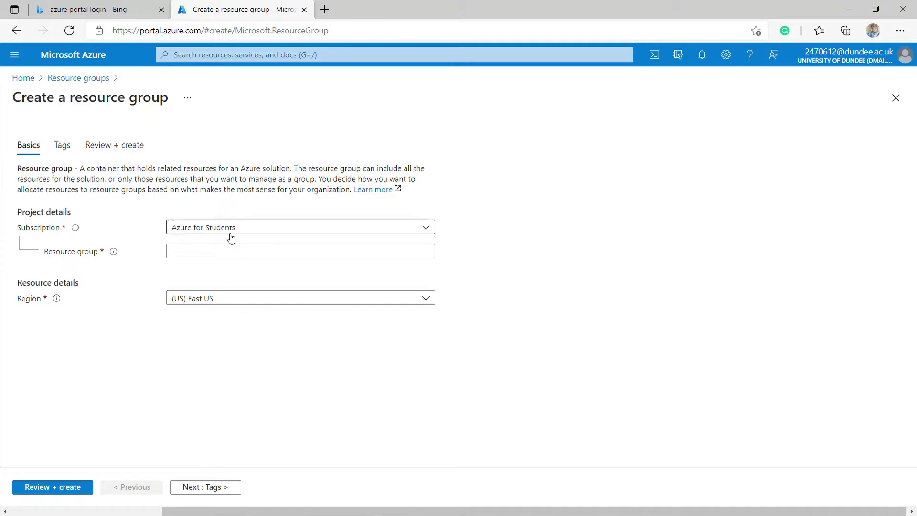
pyautogui.click(211, 255)
pyautogui.write('d')
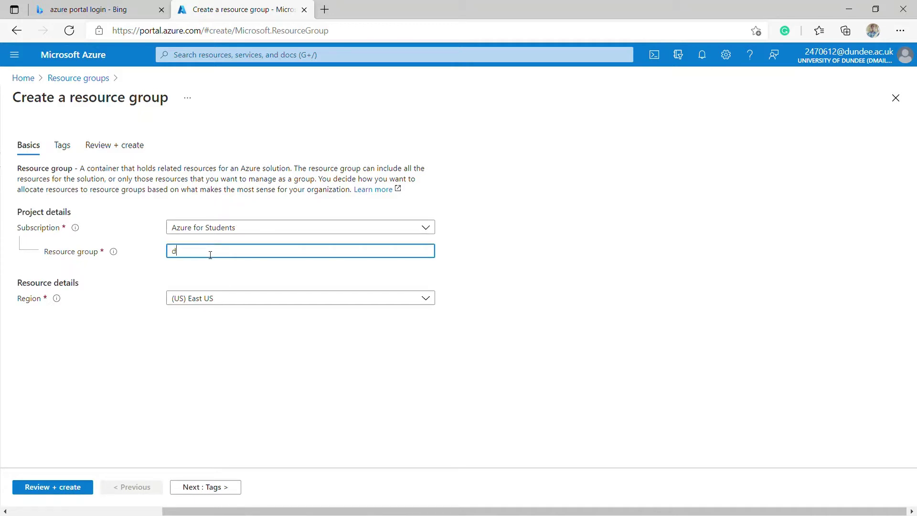
pyautogui.write('s-100')
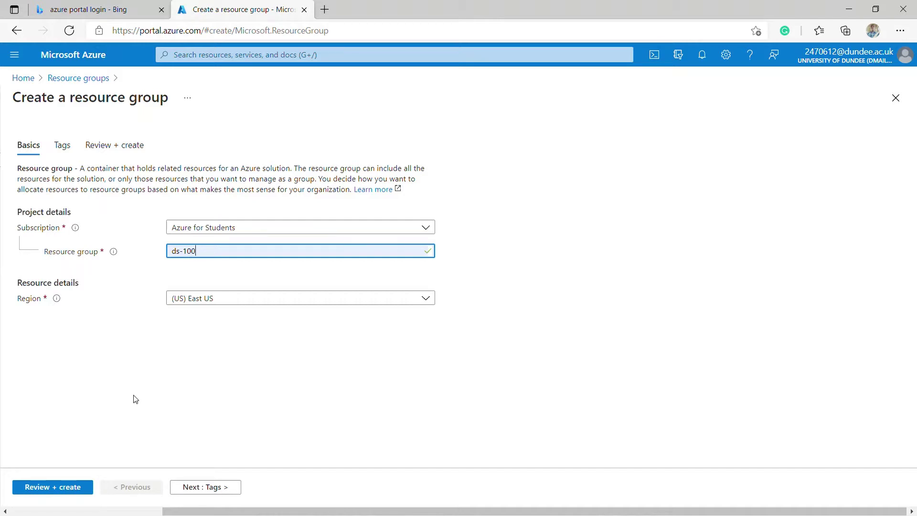
pyautogui.click(57, 487)
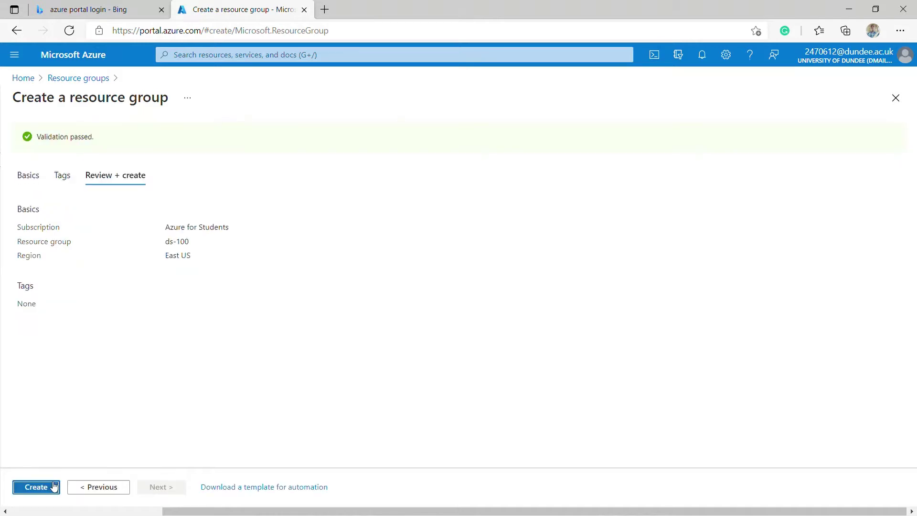
pyautogui.click(46, 488)
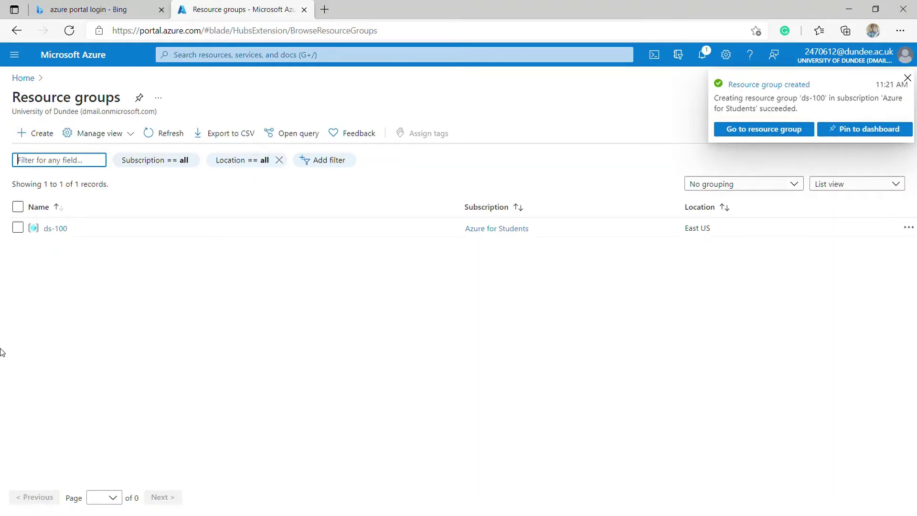
# Open the ds-100 resource group and start creating a resource in it
pyautogui.click(62, 230)
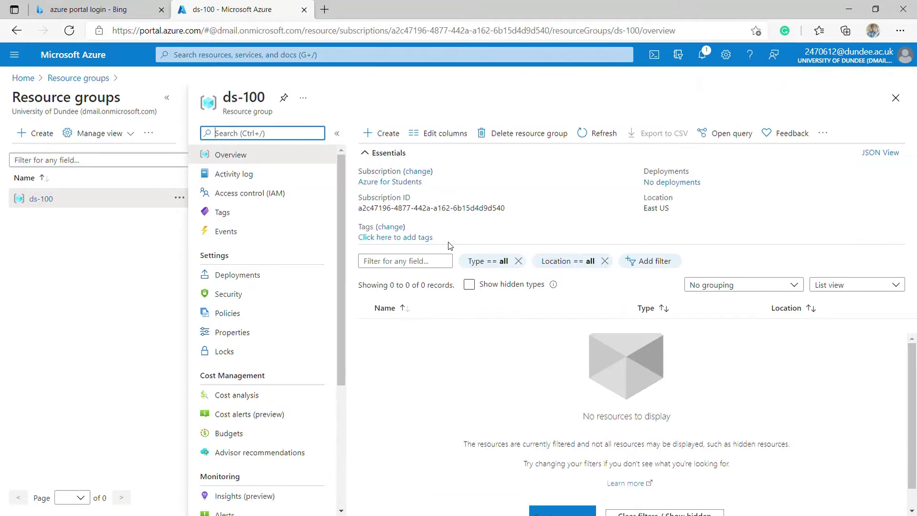
pyautogui.scroll(-1, 588, 409)
pyautogui.click(573, 498)
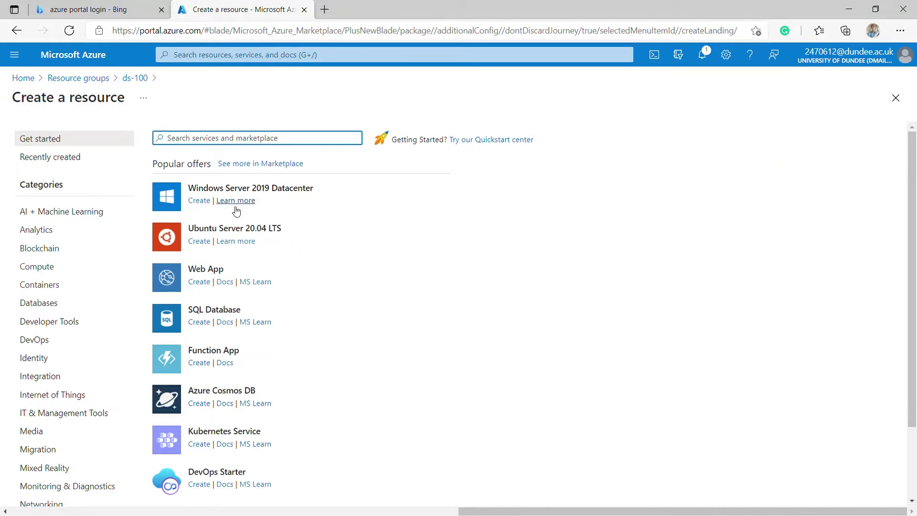
# Search the marketplace for "machine learning" and start creating Microsoft's Machine Learning resource
pyautogui.scroll(-1, 205, 322)
pyautogui.scroll(-1, 207, 321)
pyautogui.scroll(1, 205, 320)
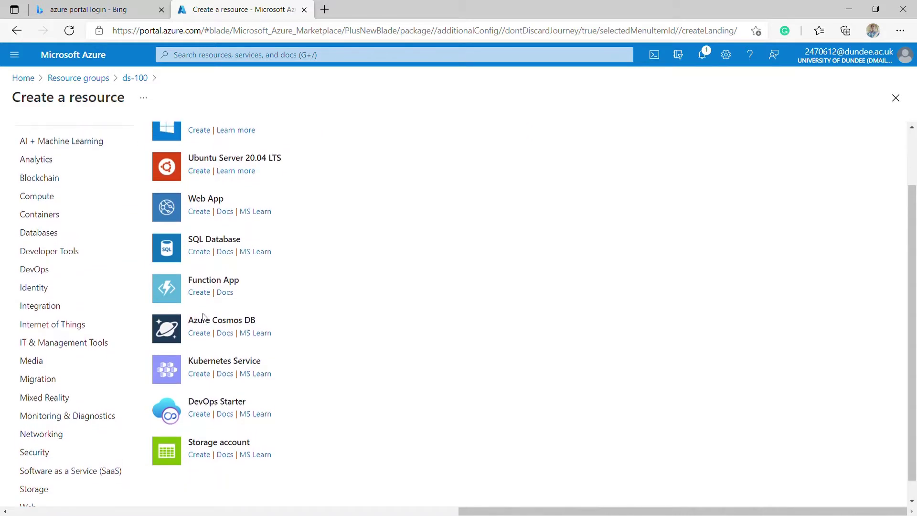
pyautogui.scroll(1, 203, 318)
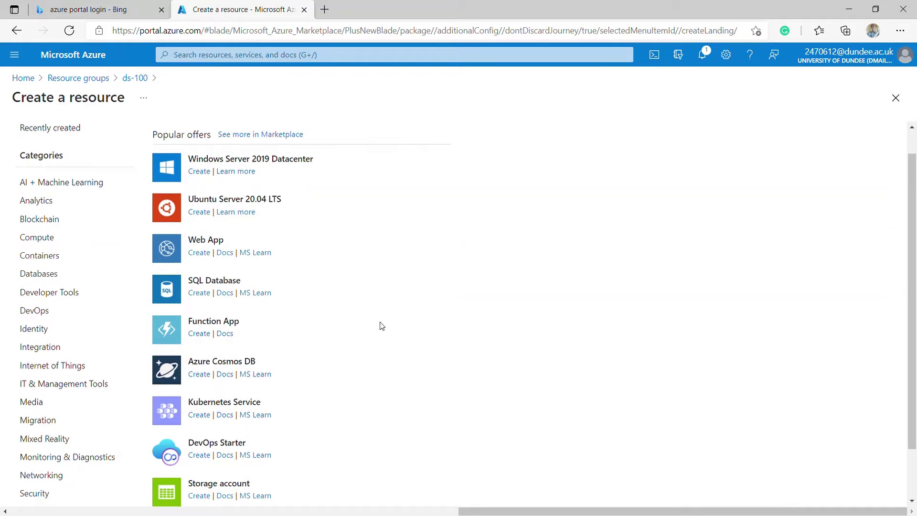
pyautogui.scroll(-2, 382, 327)
pyautogui.scroll(3, 381, 325)
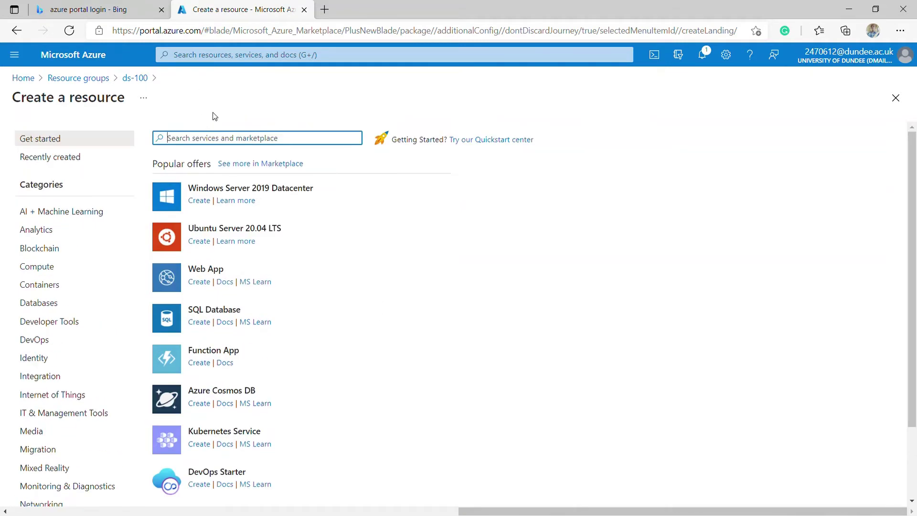
pyautogui.write('machine')
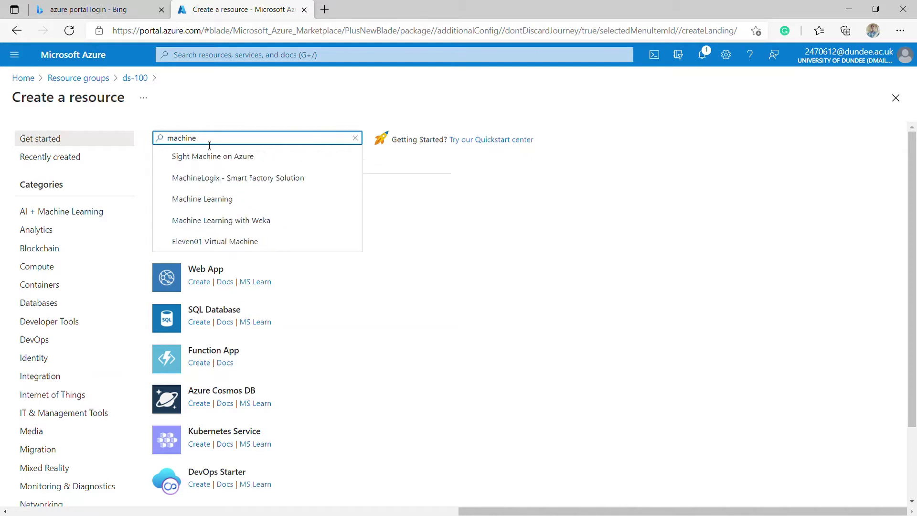
pyautogui.write(' learning')
pyautogui.click(207, 161)
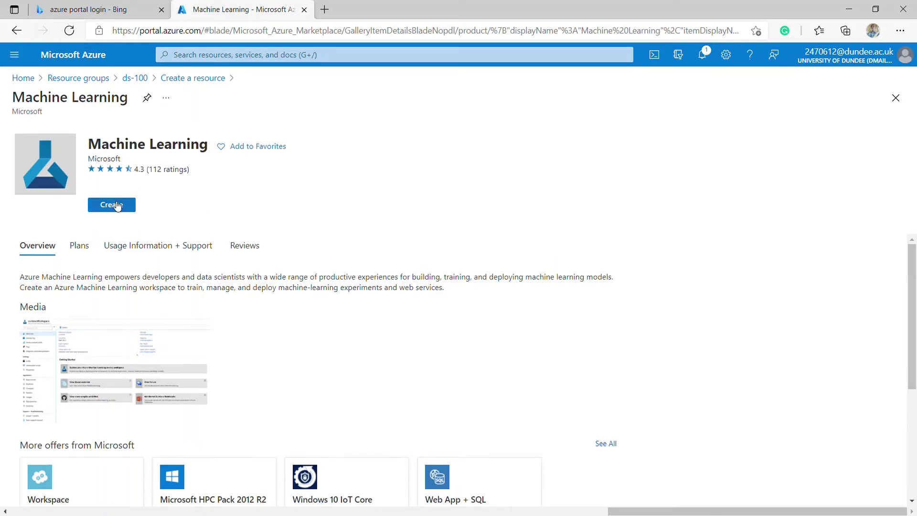
pyautogui.click(115, 205)
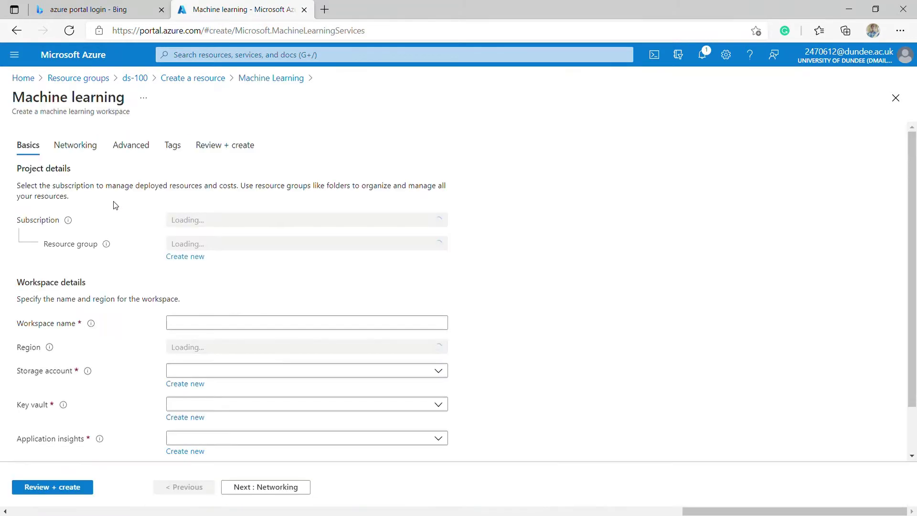
# Name the machine learning workspace wk-space, then validate and create it with the default settings
pyautogui.scroll(-2, 201, 260)
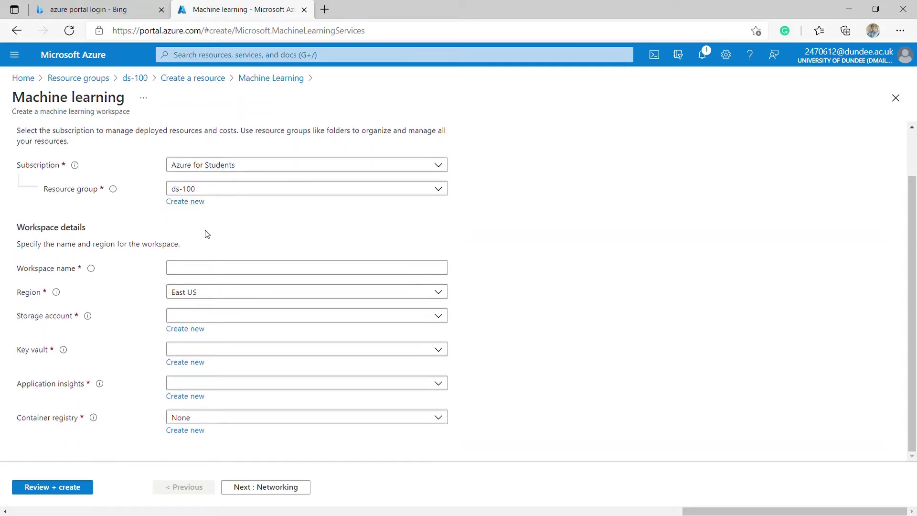
pyautogui.click(187, 271)
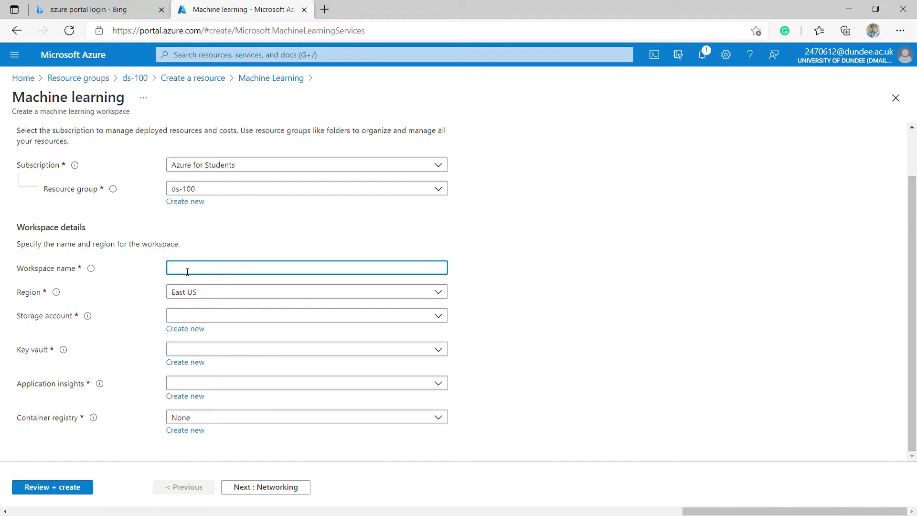
pyautogui.write('wk')
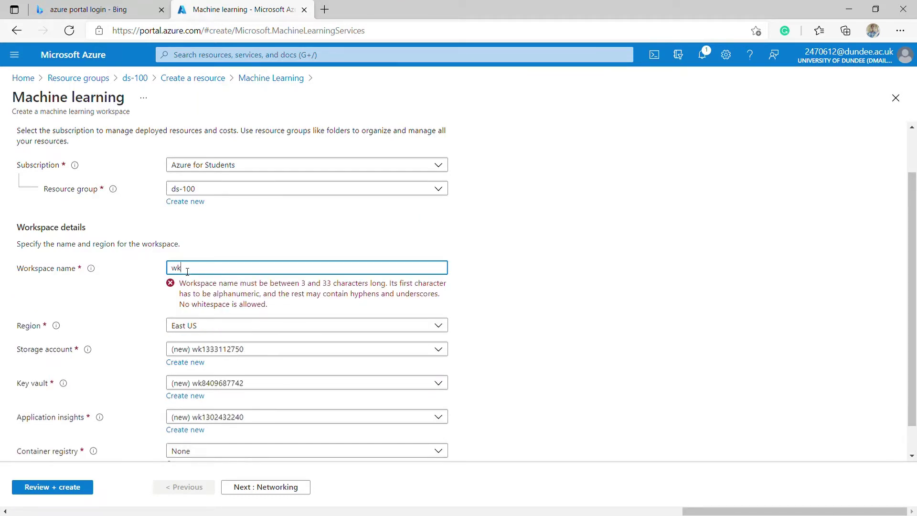
pyautogui.write('-sp')
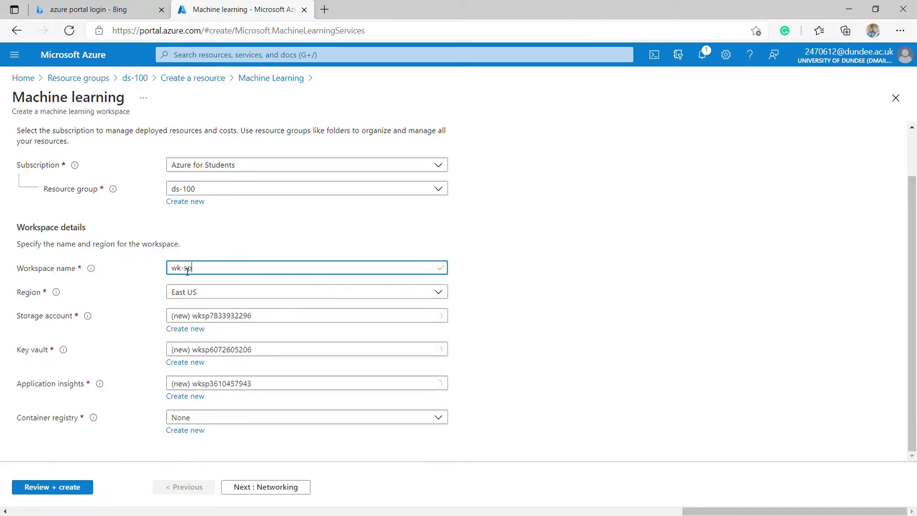
pyautogui.write('ace')
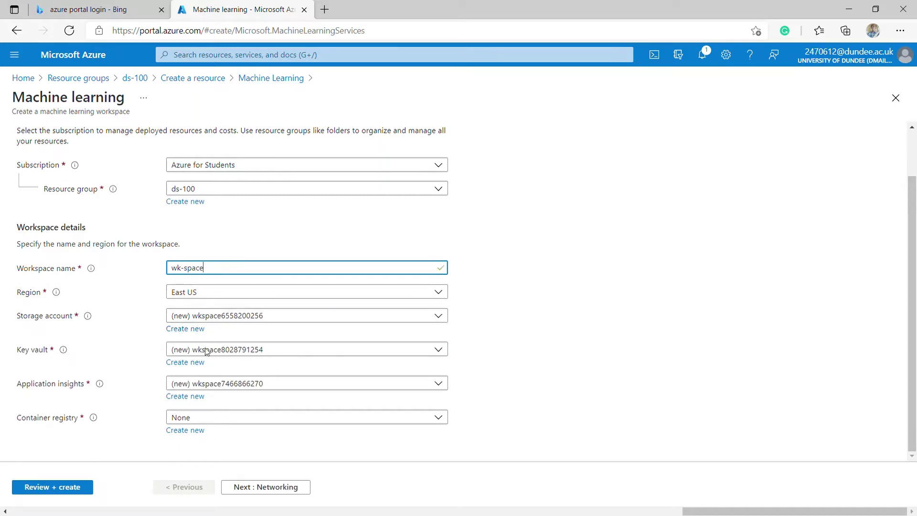
pyautogui.click(56, 486)
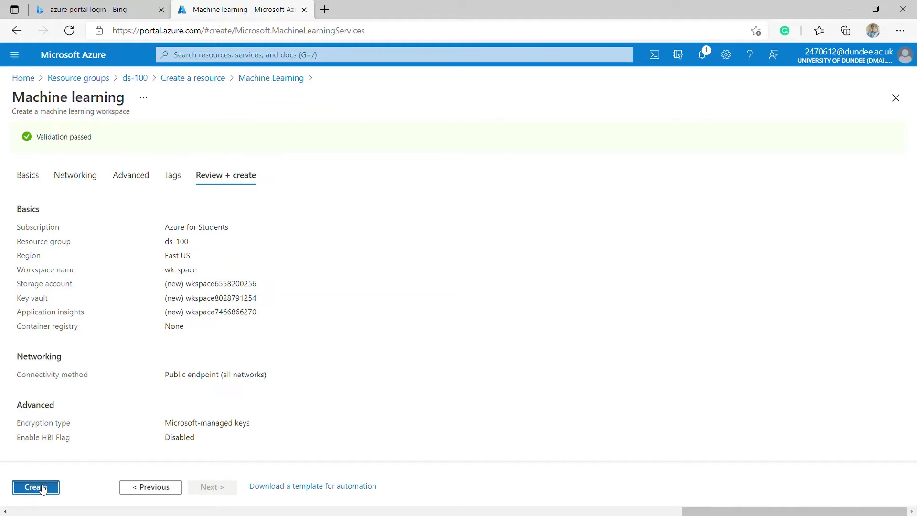
pyautogui.click(42, 488)
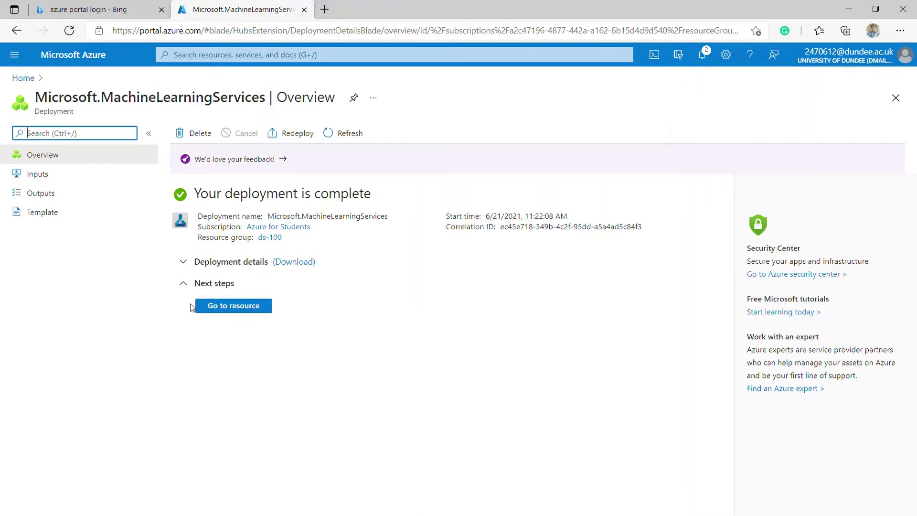
# Launch the studio for the deployed wk-space workspace and create a blank Designer pipeline with prebuilt modules
pyautogui.click(241, 309)
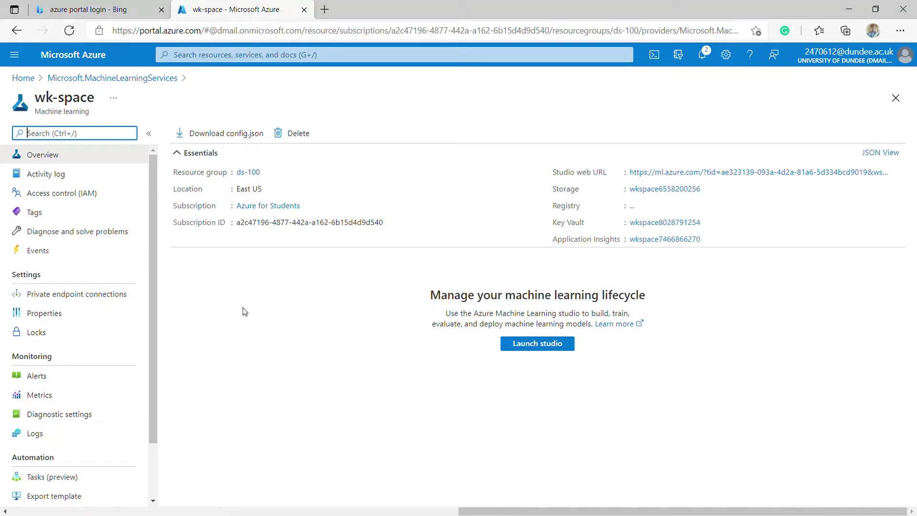
pyautogui.click(541, 347)
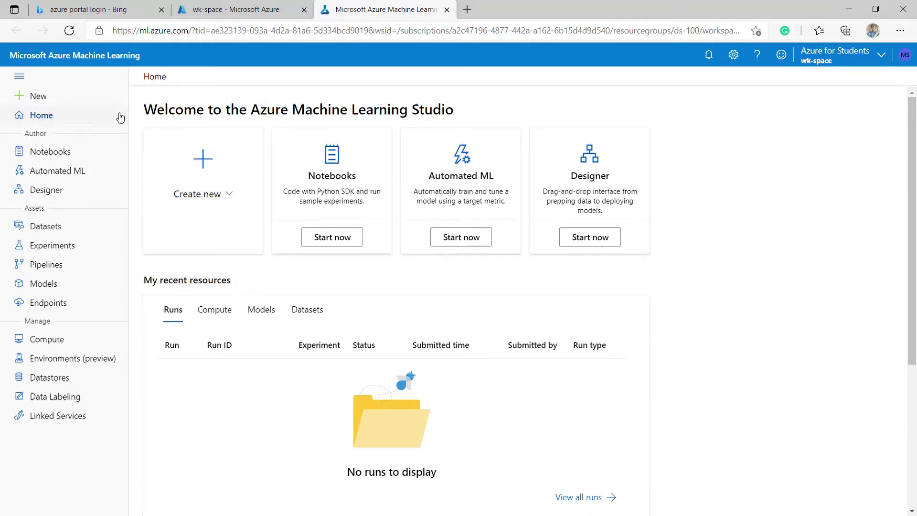
pyautogui.click(81, 196)
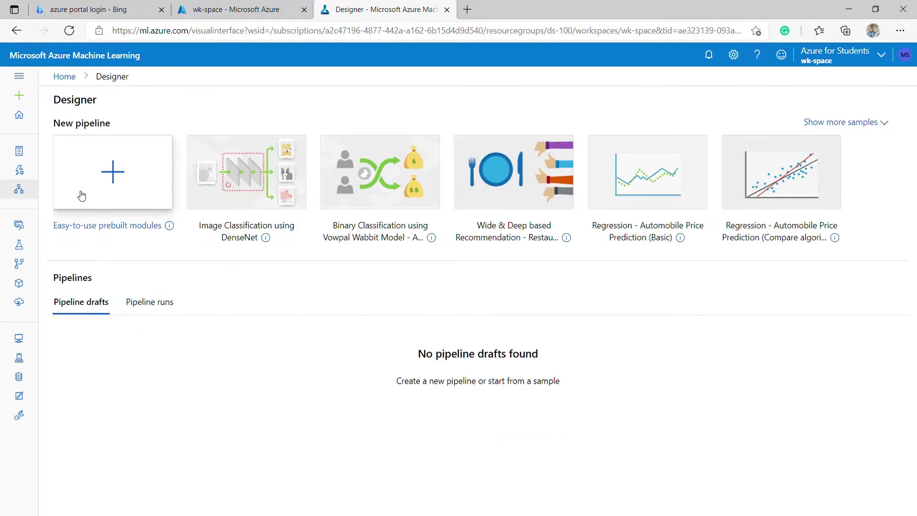
pyautogui.click(127, 189)
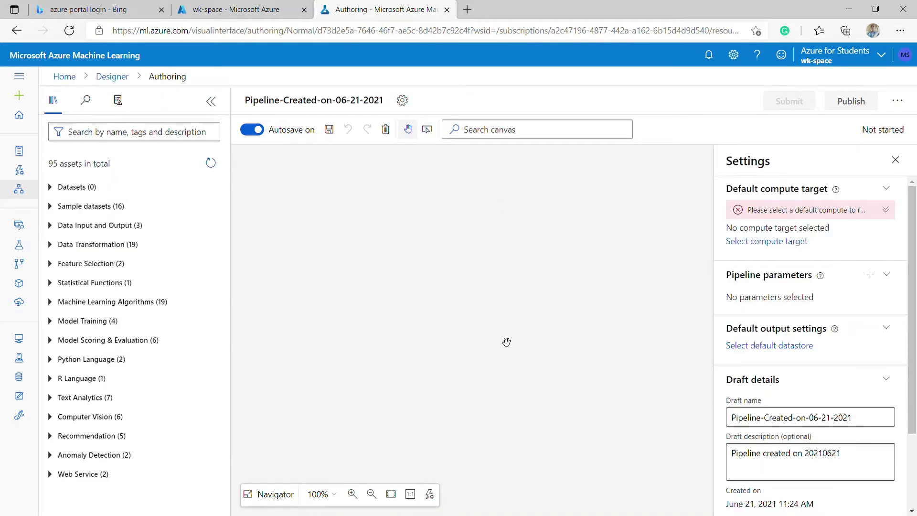
# Create a new default compute target named comp-targ for the pipeline using the predefined configuration
pyautogui.scroll(-1, 503, 339)
pyautogui.scroll(1, 504, 338)
pyautogui.click(768, 242)
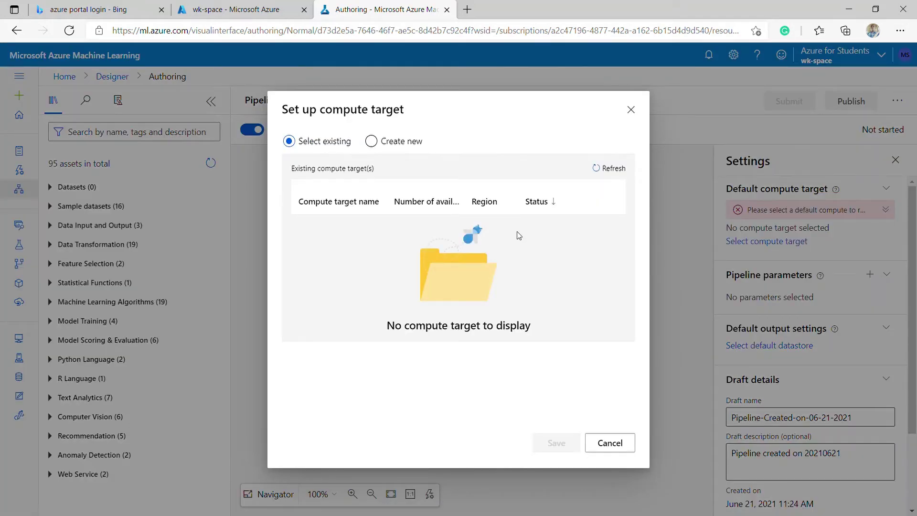
pyautogui.click(399, 143)
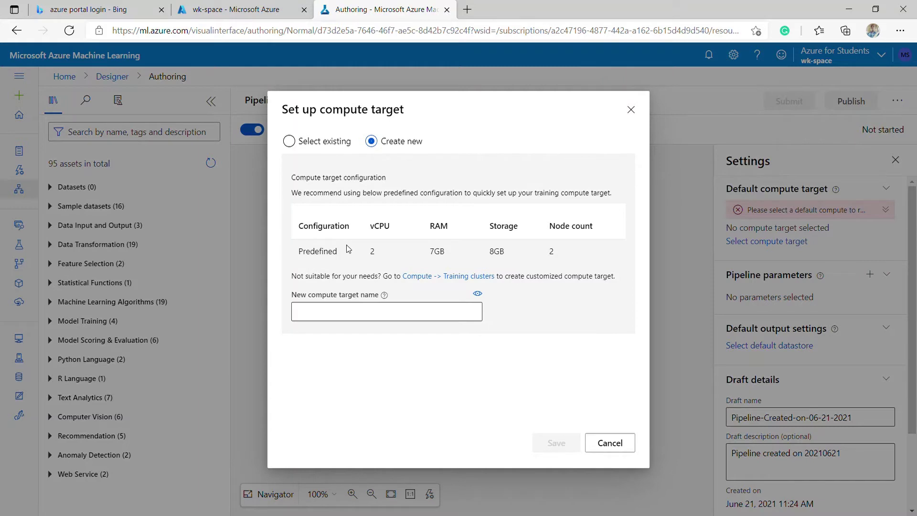
pyautogui.click(366, 320)
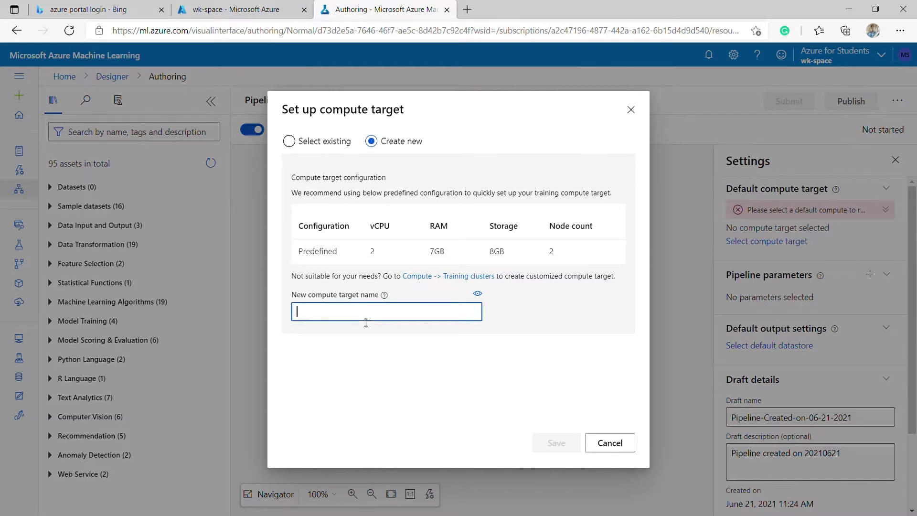
pyautogui.write('cp')
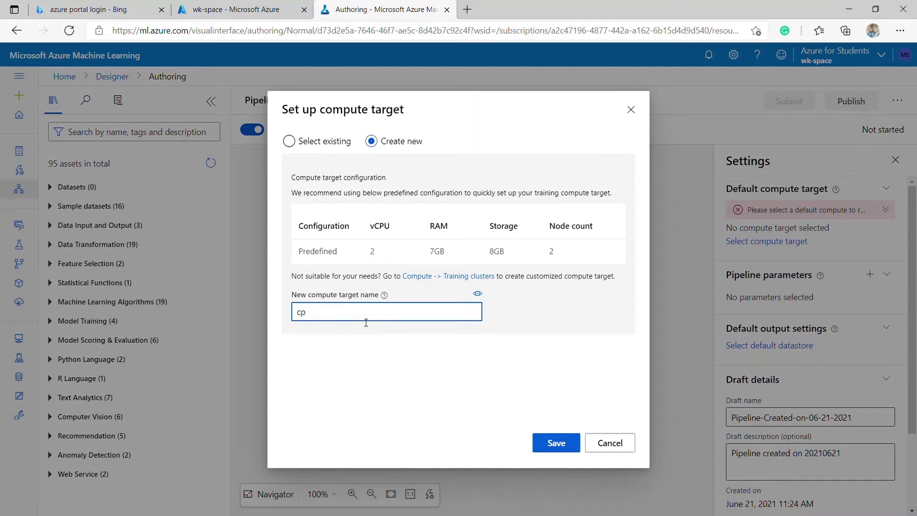
pyautogui.press('BackSpace')
pyautogui.press('BackSpace')
pyautogui.write('comp-targ')
pyautogui.click(563, 448)
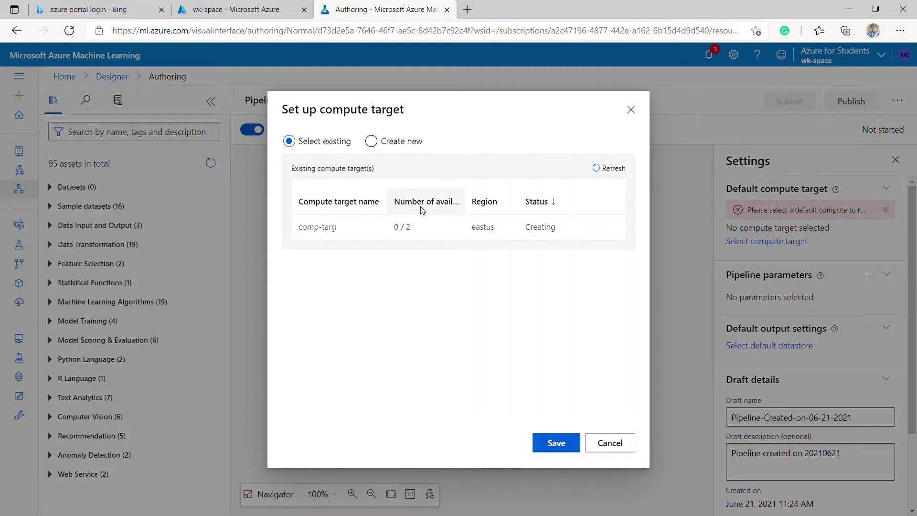
# Check the creation status of comp-targ among the existing compute targets and refresh the list
pyautogui.click(399, 202)
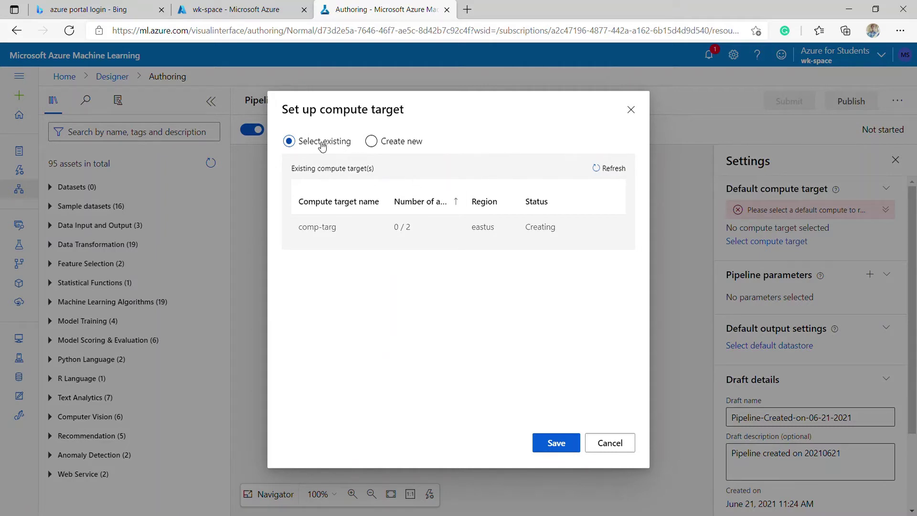
pyautogui.click(380, 141)
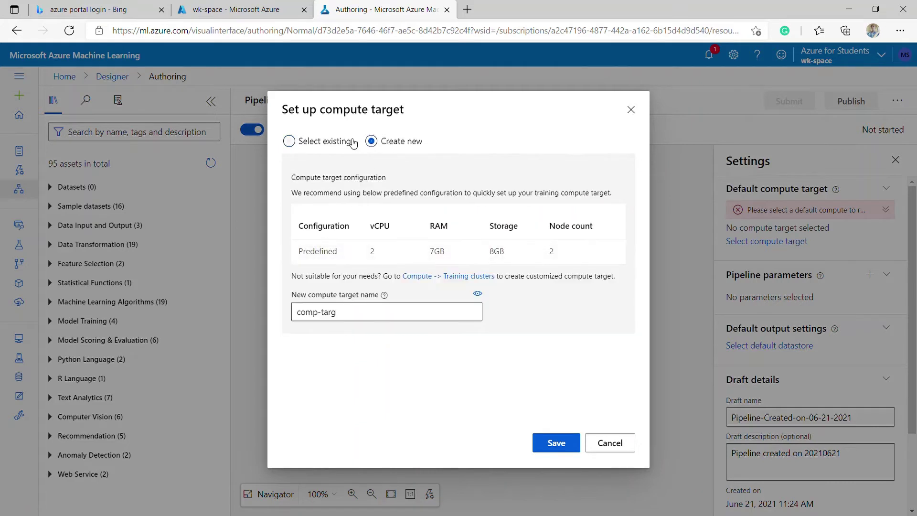
pyautogui.click(330, 143)
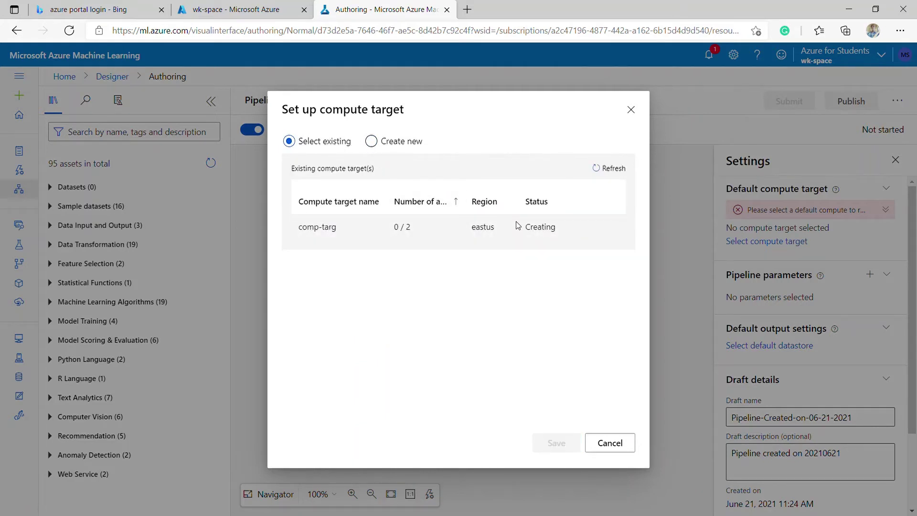
pyautogui.click(372, 203)
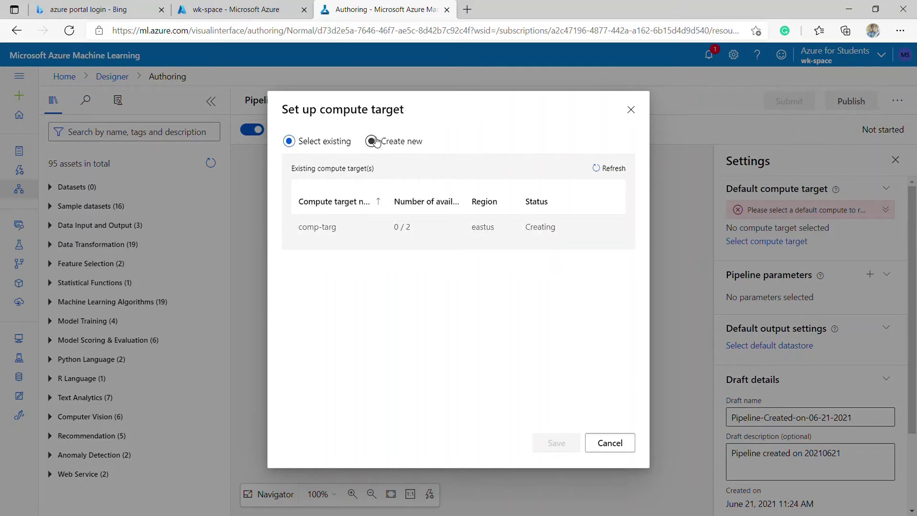
pyautogui.click(377, 141)
pyautogui.click(335, 142)
pyautogui.click(605, 169)
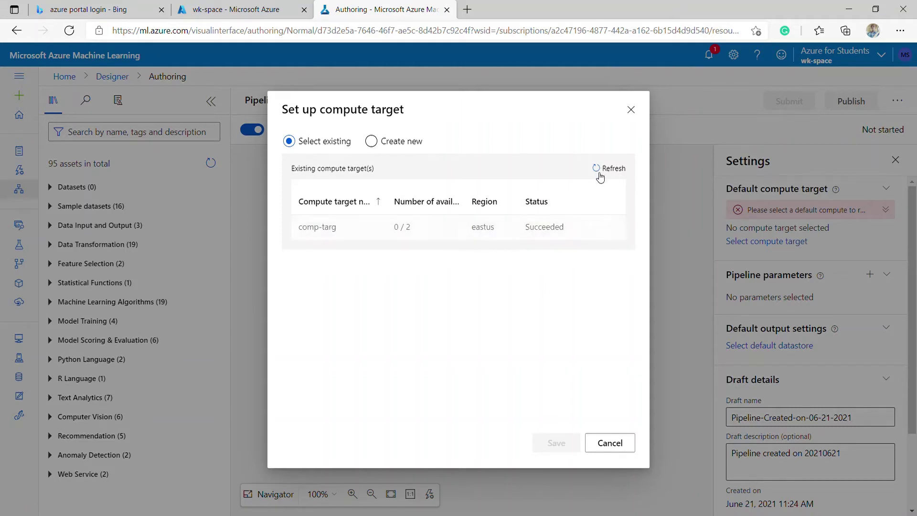
# Select comp-targ from the existing compute targets and save it as the pipeline's default compute target
pyautogui.click(492, 238)
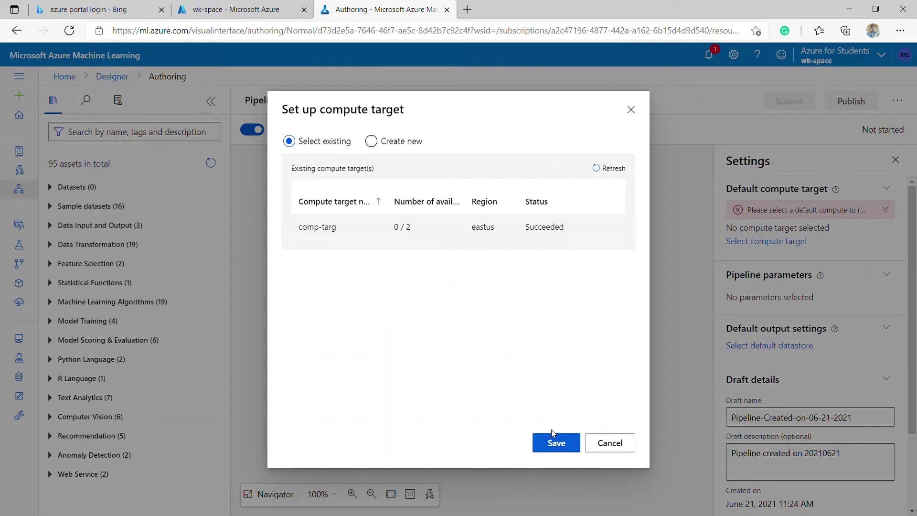
pyautogui.click(556, 444)
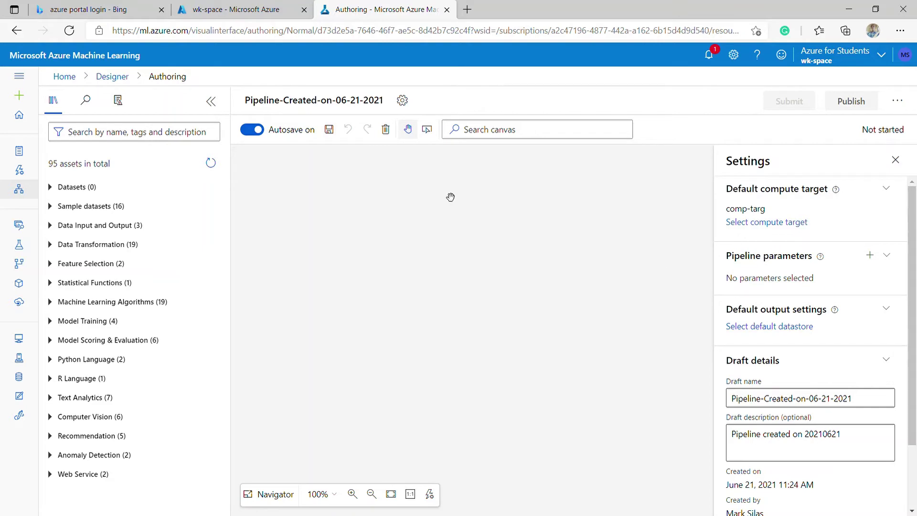
# Add the Automobile price data (Raw) sample dataset near the upper edge of the pipeline canvas
pyautogui.click(90, 206)
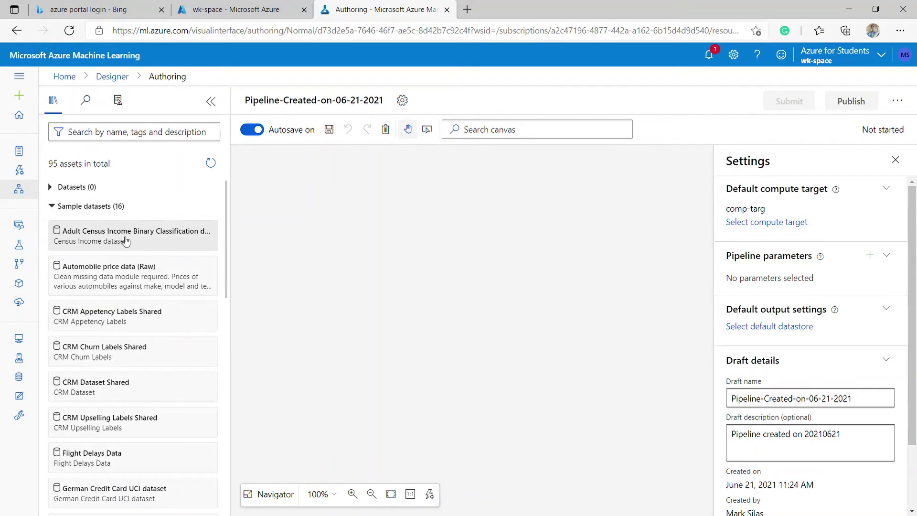
pyautogui.moveTo(104, 273)
pyautogui.moveTo(110, 283); pyautogui.dragTo(470, 169)
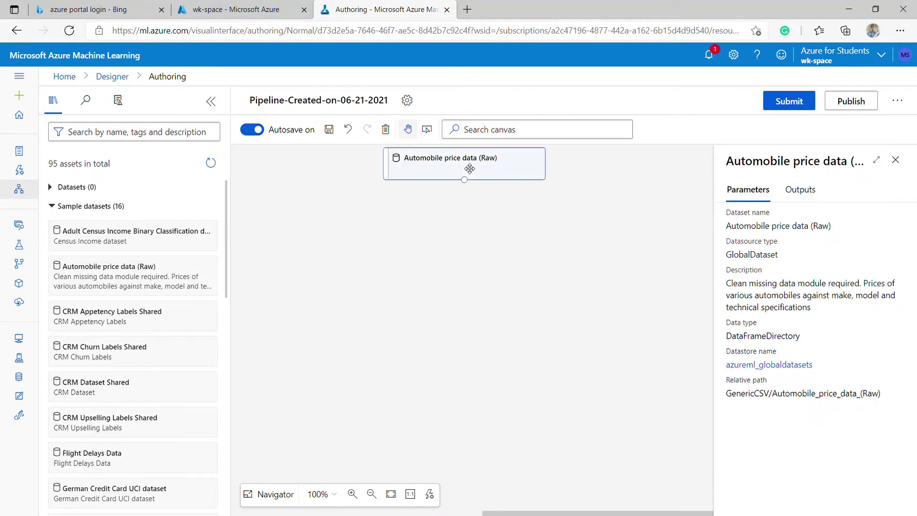
# Visualize the Automobile price data (Raw) dataset and examine its rows and all columns through price, then close the visualization
pyautogui.rightClick(470, 169)
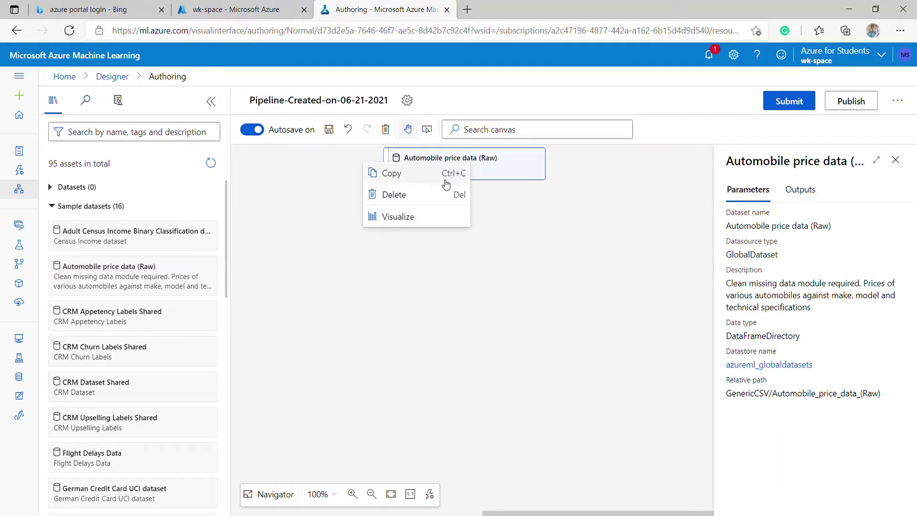
pyautogui.click(418, 215)
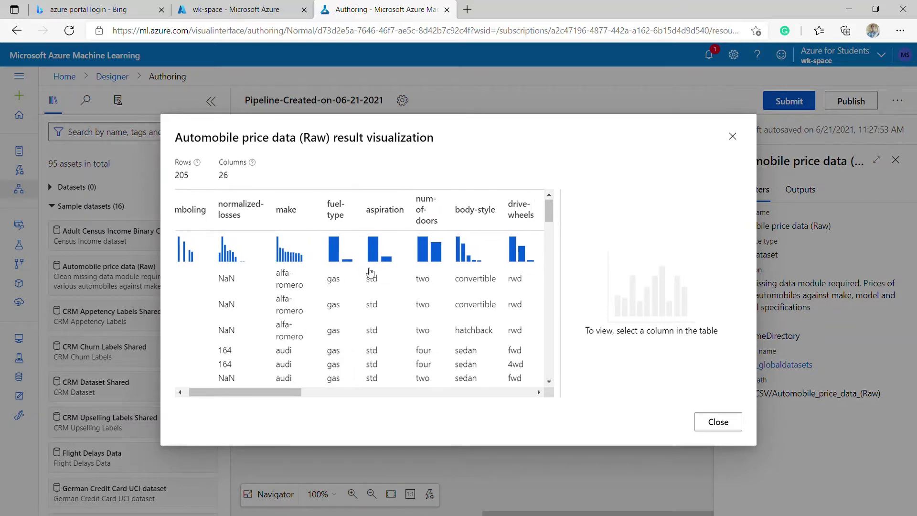
pyautogui.scroll(-1, 370, 273)
pyautogui.scroll(-10, 371, 272)
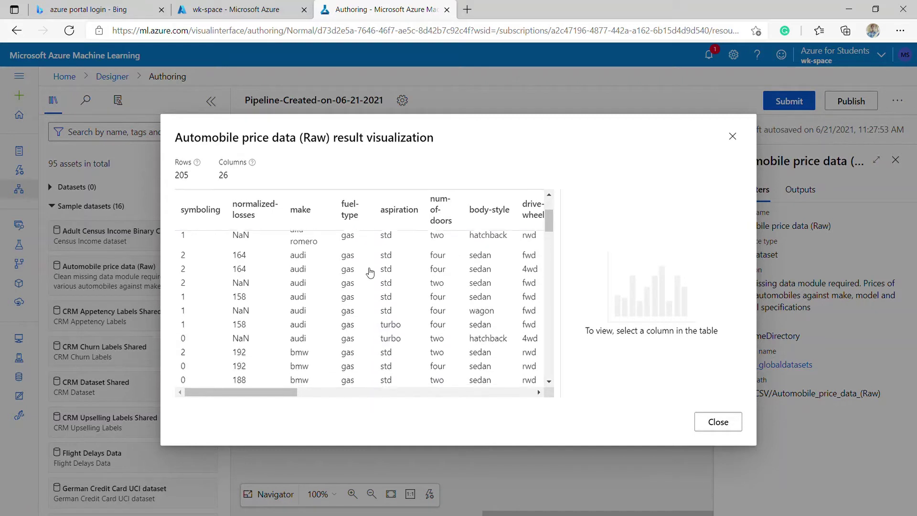
pyautogui.scroll(-9, 371, 272)
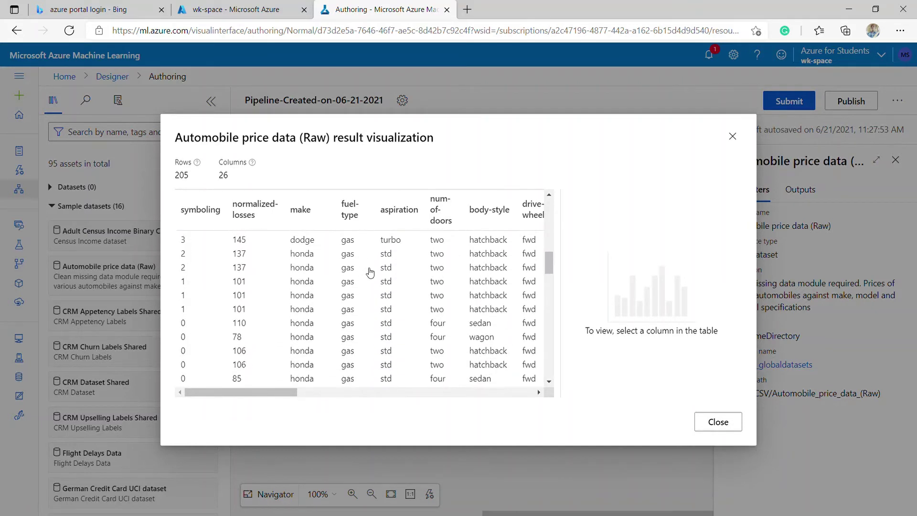
pyautogui.scroll(20, 371, 272)
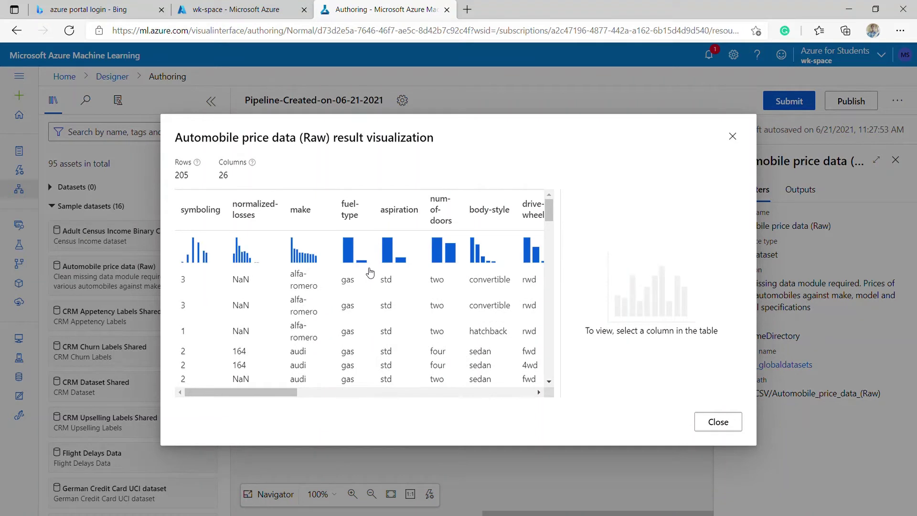
pyautogui.hscroll(3, 370, 273)
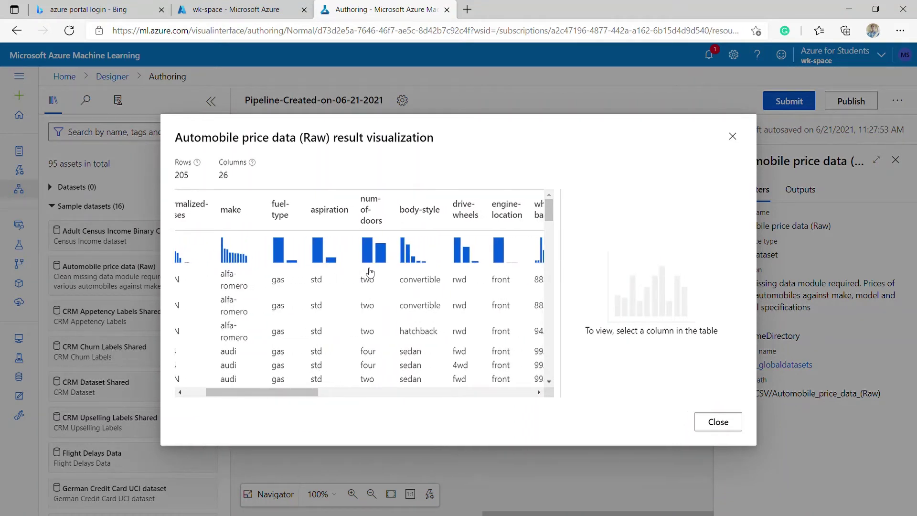
pyautogui.hscroll(3, 370, 272)
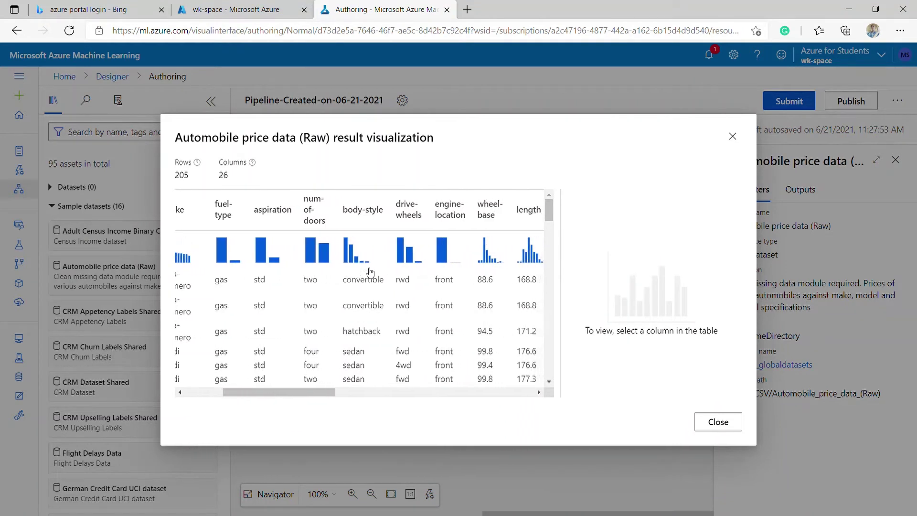
pyautogui.hscroll(1, 370, 272)
pyautogui.hscroll(15, 370, 272)
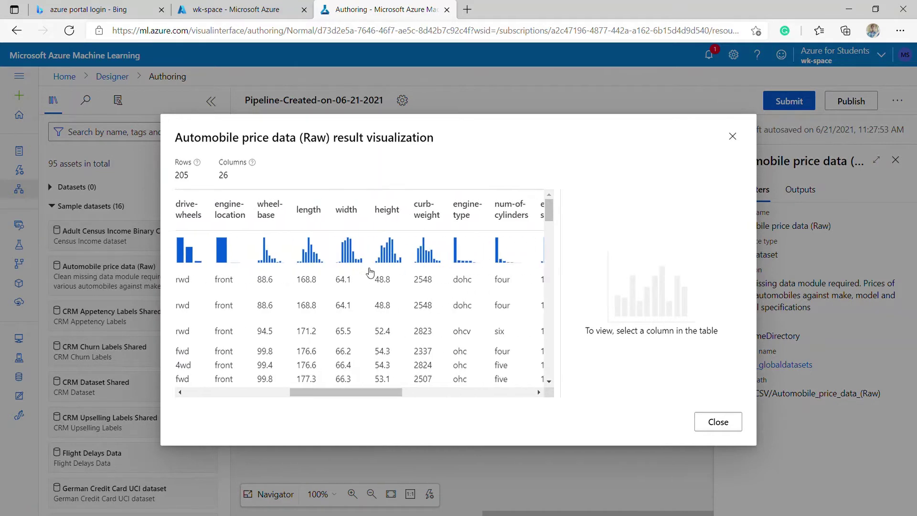
pyautogui.hscroll(1, 370, 272)
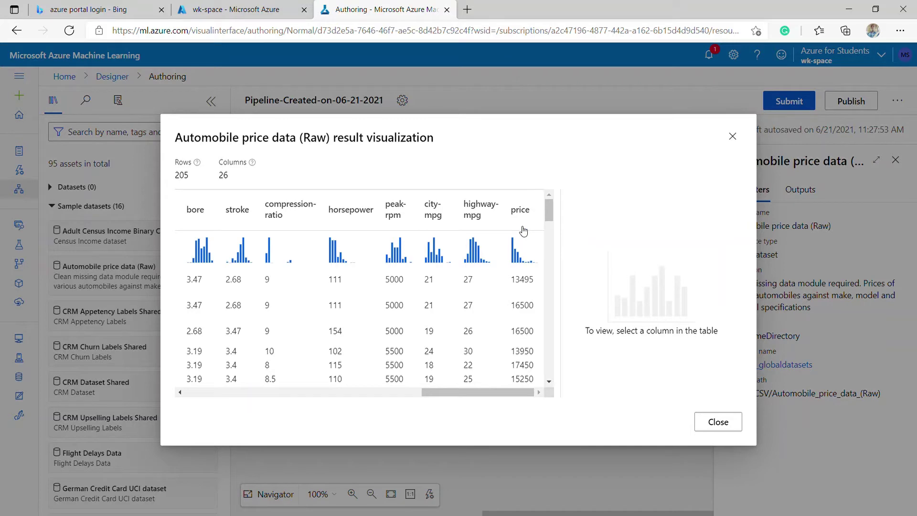
pyautogui.click(706, 422)
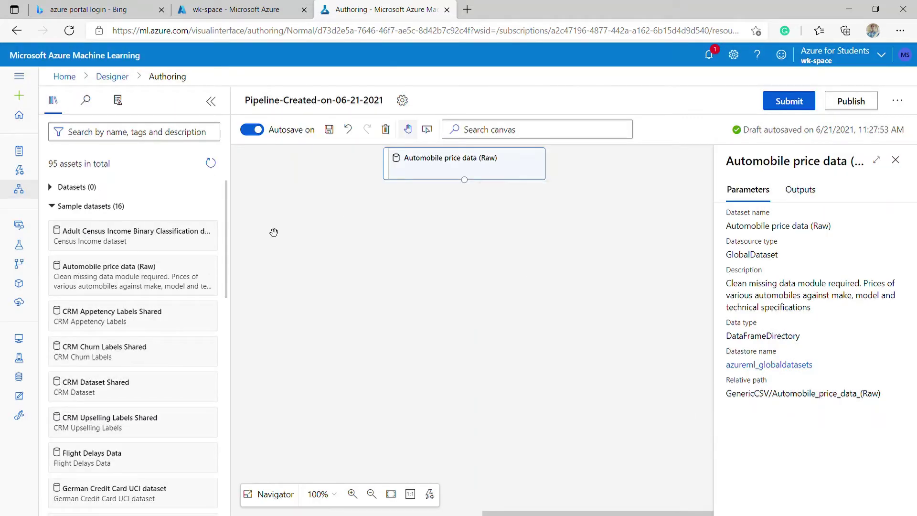
# Find the Select Columns in Dataset module, place it below the Automobile price data (Raw) dataset and connect the dataset's output to its input
pyautogui.click(145, 132)
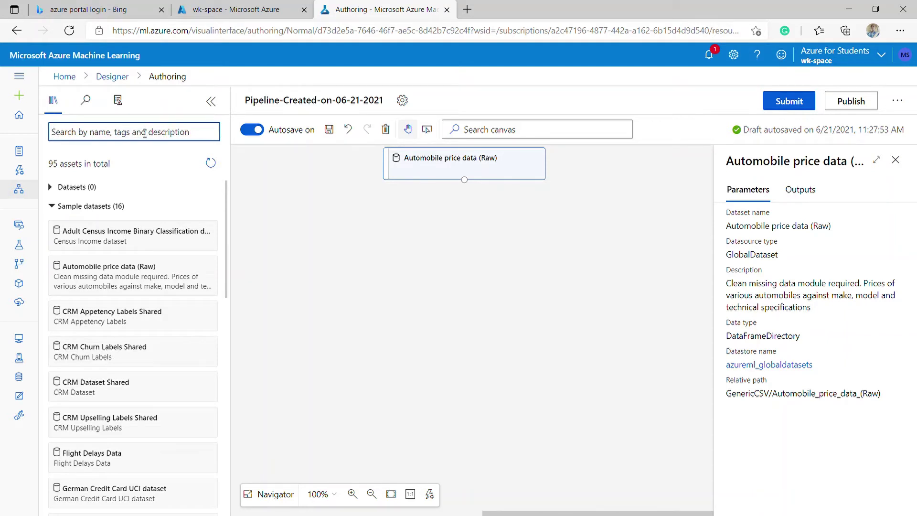
pyautogui.write('sel')
pyautogui.write('ct column')
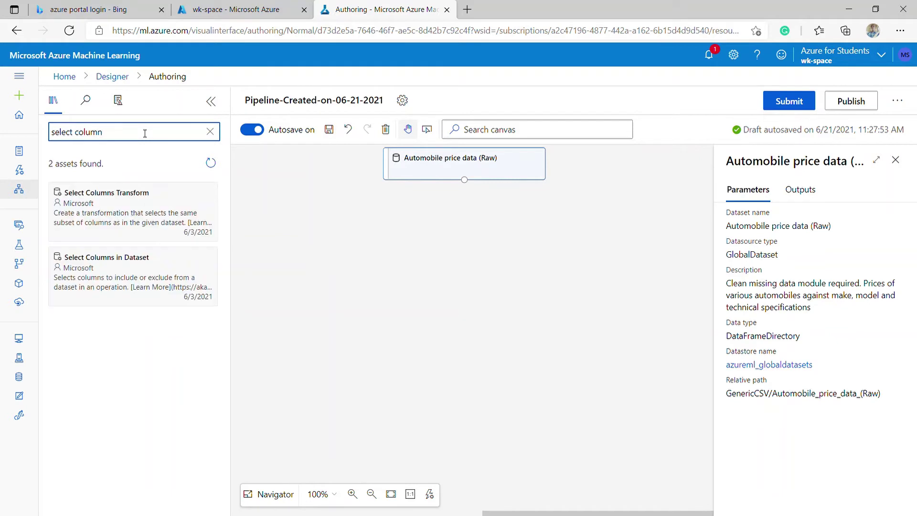
pyautogui.moveTo(120, 251); pyautogui.dragTo(473, 211)
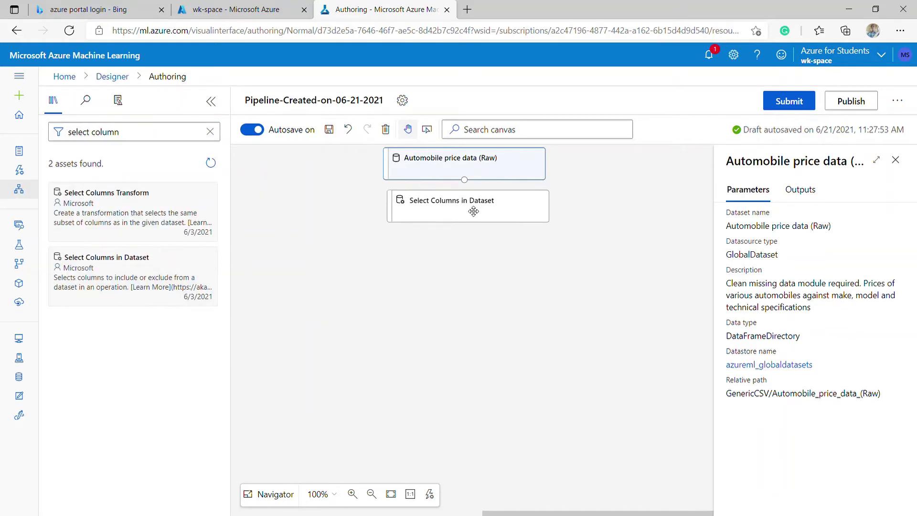
pyautogui.click(372, 496)
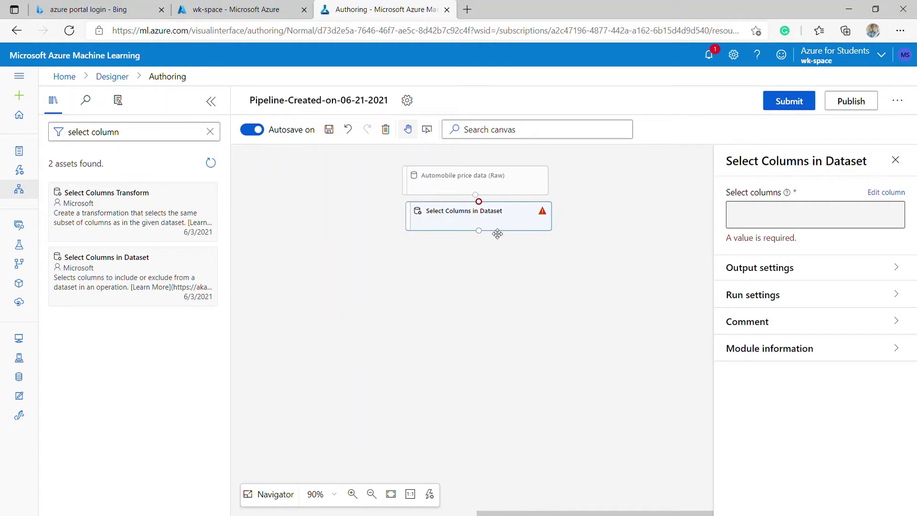
pyautogui.moveTo(460, 169); pyautogui.dragTo(461, 170)
pyautogui.moveTo(469, 216); pyautogui.dragTo(477, 191)
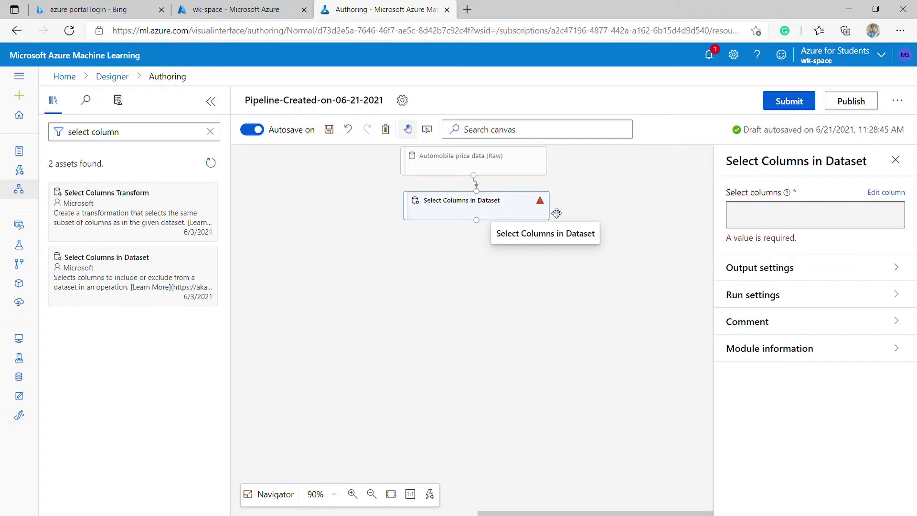
# Configure Select Columns in Dataset to include, by name, every column except normalized-losses, and save the selection
pyautogui.click(886, 192)
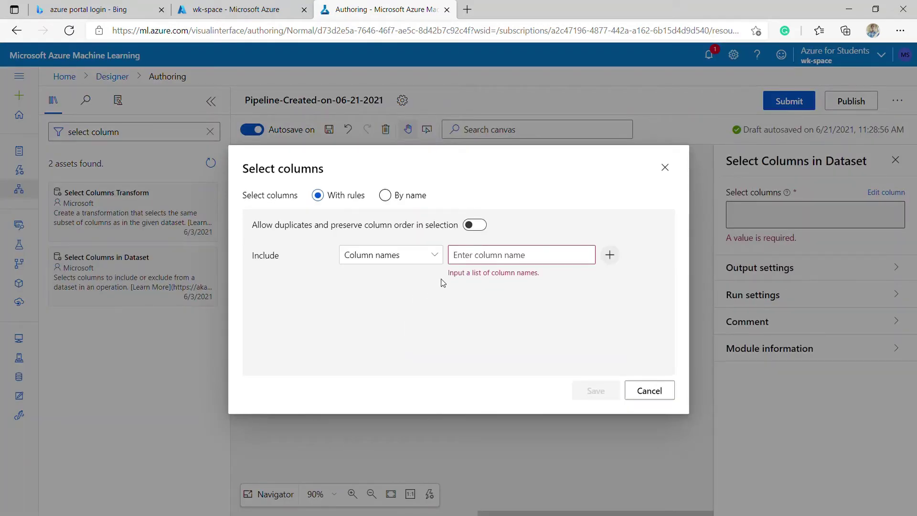
pyautogui.click(419, 260)
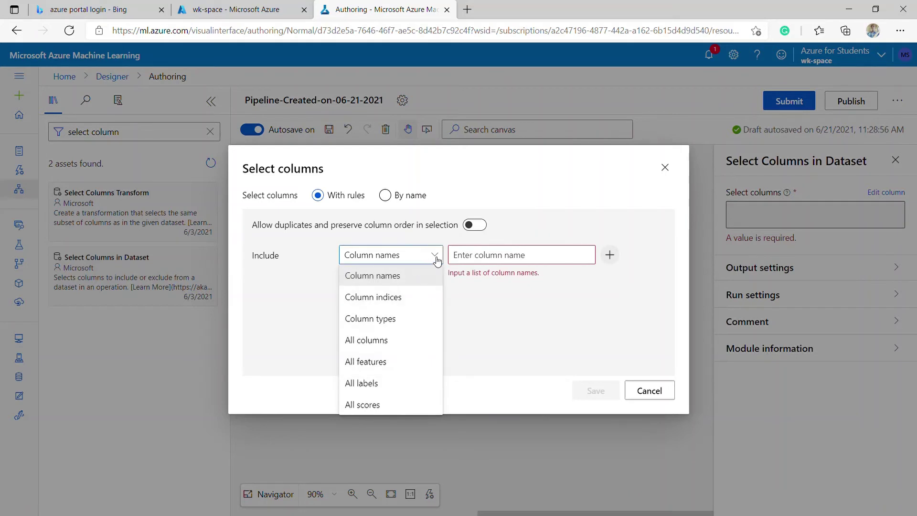
pyautogui.click(481, 259)
pyautogui.click(474, 224)
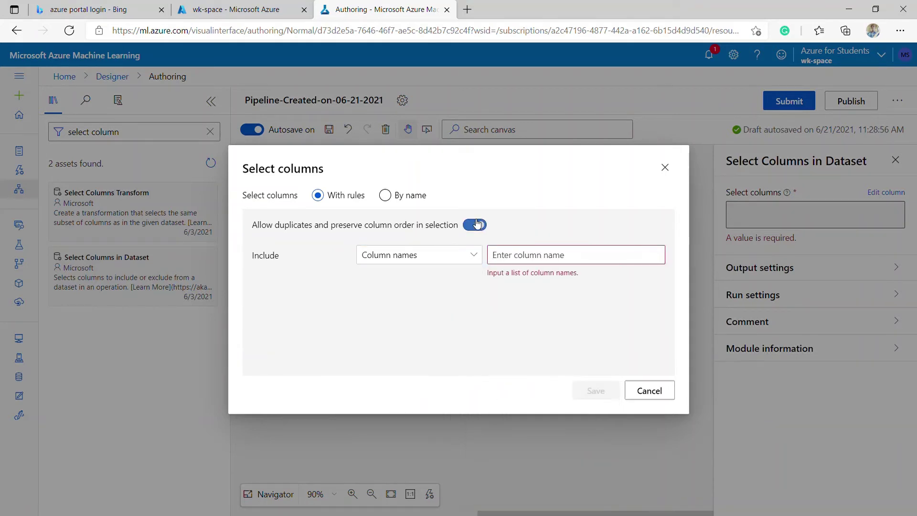
pyautogui.click(412, 196)
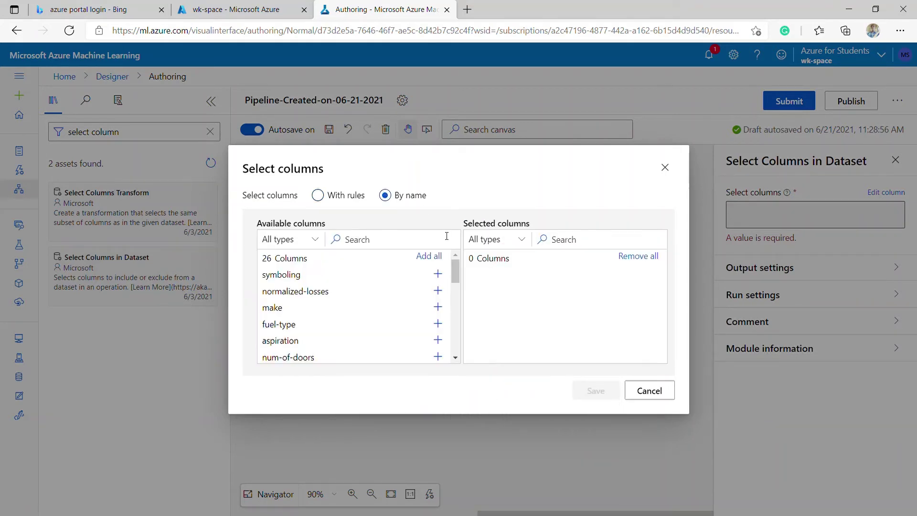
pyautogui.click(439, 274)
pyautogui.click(438, 291)
pyautogui.click(439, 291)
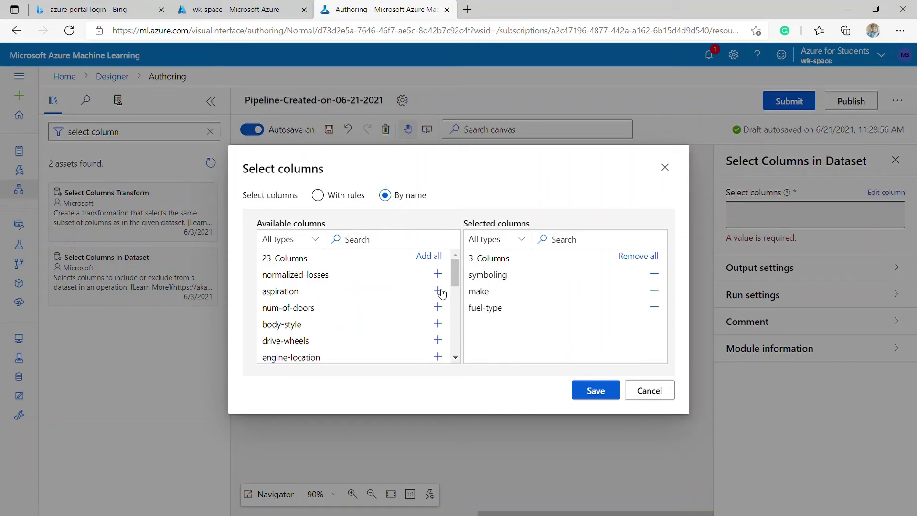
pyautogui.click(439, 291)
pyautogui.click(439, 291)
pyautogui.click(439, 291)
pyautogui.click(438, 291)
pyautogui.click(438, 291)
pyautogui.click(439, 291)
pyautogui.click(439, 291)
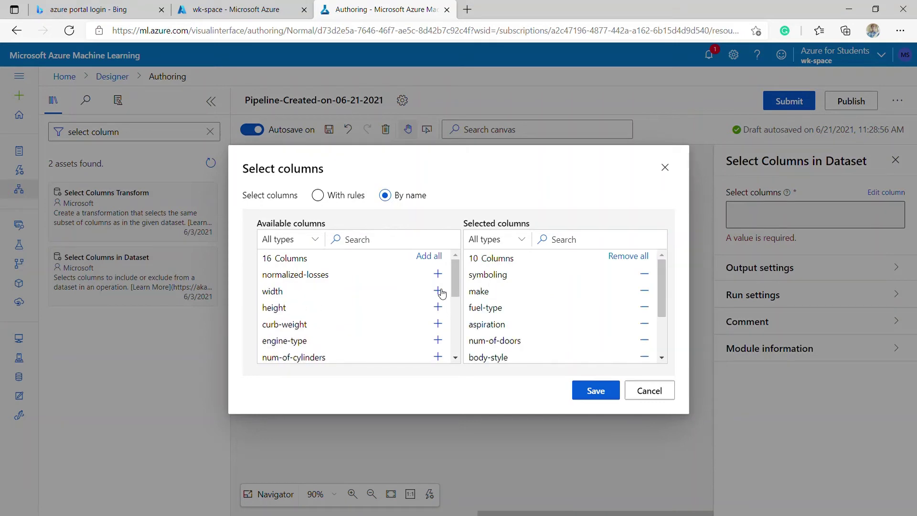
pyautogui.click(439, 291)
pyautogui.click(439, 291)
pyautogui.click(439, 291)
pyautogui.click(439, 291)
pyautogui.click(439, 291)
pyautogui.click(439, 291)
pyautogui.click(439, 291)
pyautogui.click(439, 291)
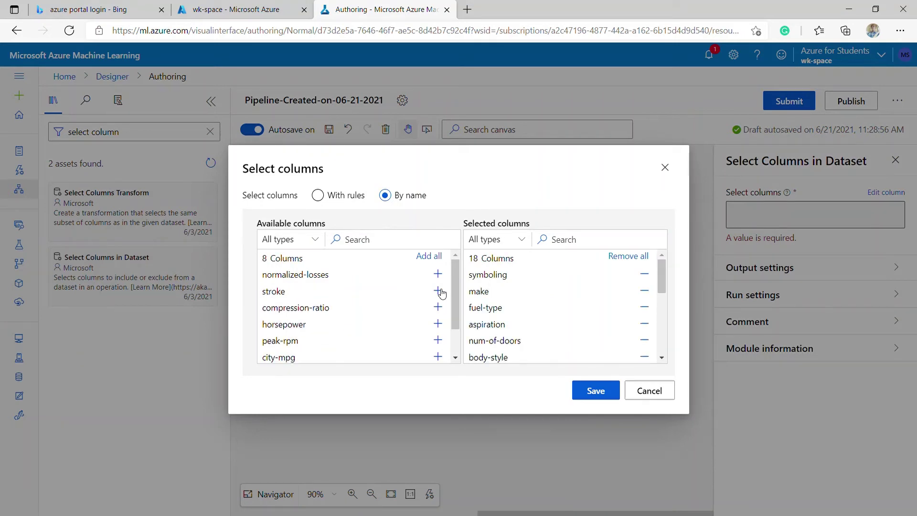
pyautogui.click(438, 291)
pyautogui.click(438, 291)
pyautogui.doubleClick(440, 291)
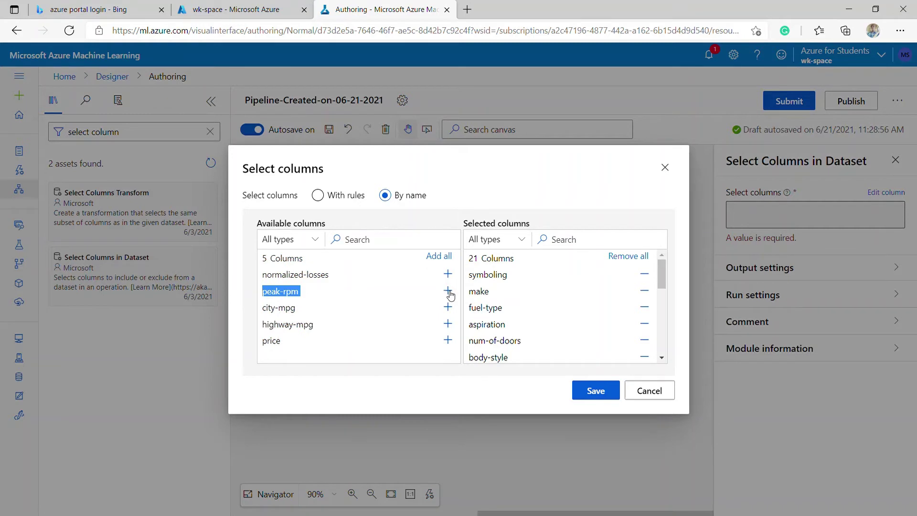
pyautogui.click(448, 291)
pyautogui.click(448, 291)
pyautogui.click(449, 291)
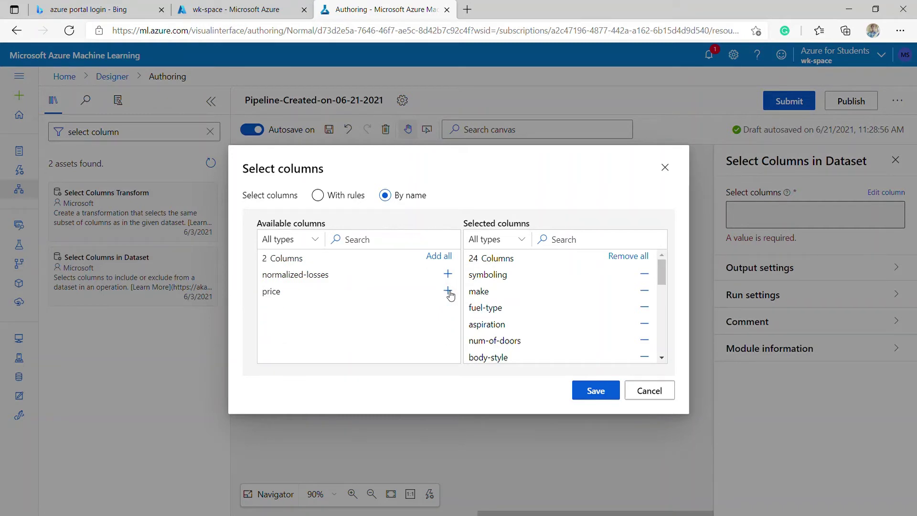
pyautogui.click(449, 291)
pyautogui.click(603, 395)
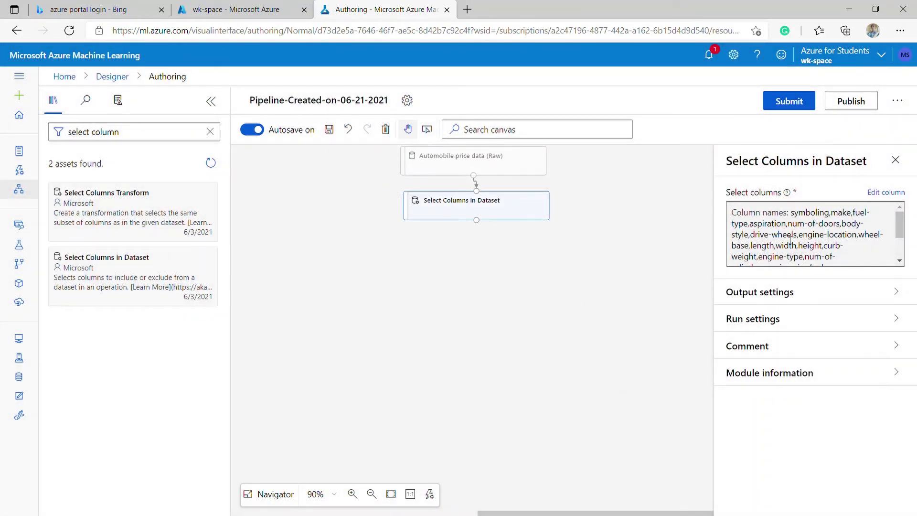
pyautogui.scroll(-2, 790, 241)
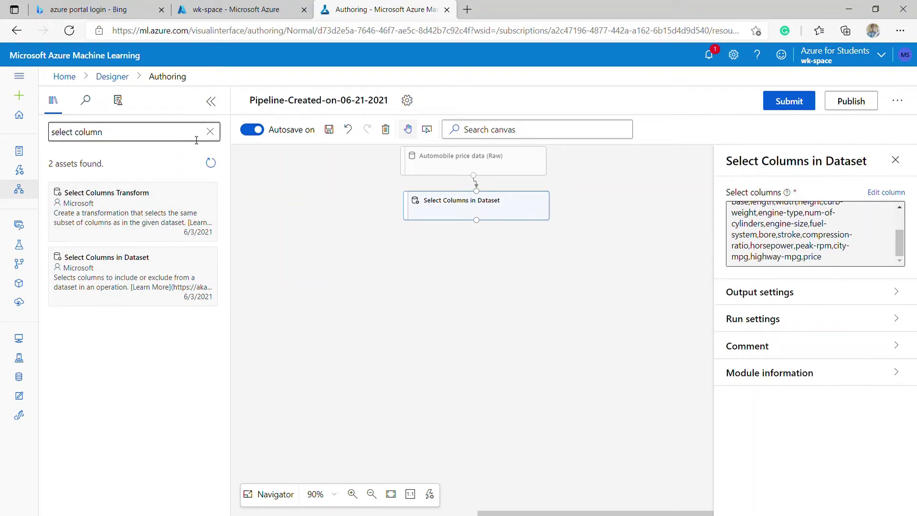
# Find the Clean Missing Data module, place it below Select Columns in Dataset and connect that module's output to its input
pyautogui.click(209, 131)
pyautogui.write('c')
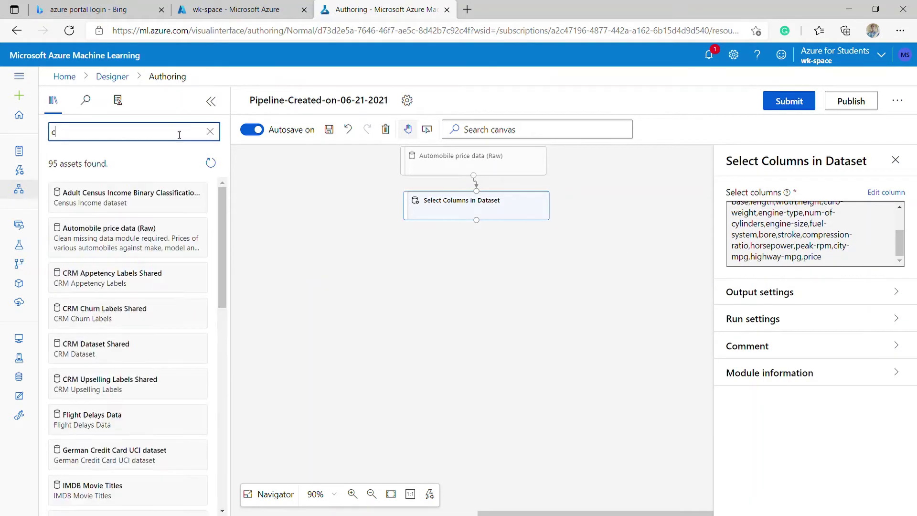
pyautogui.write('lean mi')
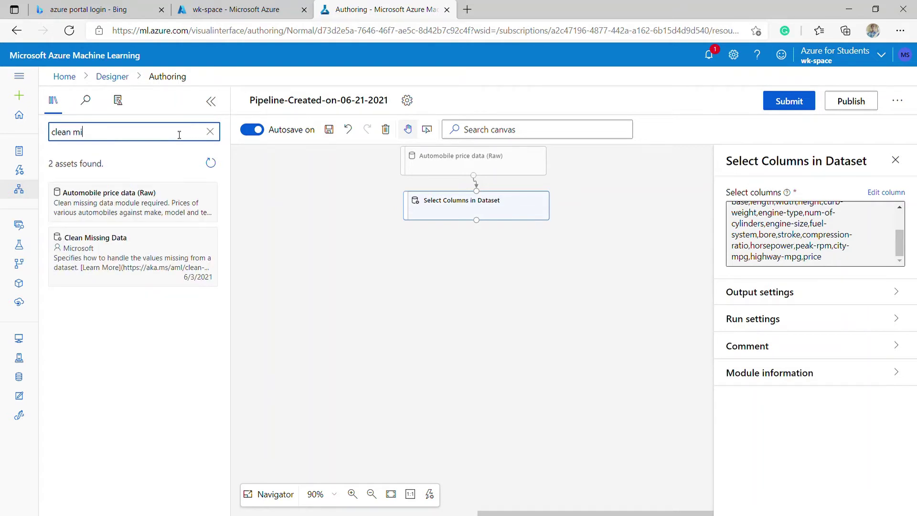
pyautogui.write('ssing data')
pyautogui.moveTo(77, 239); pyautogui.dragTo(478, 250)
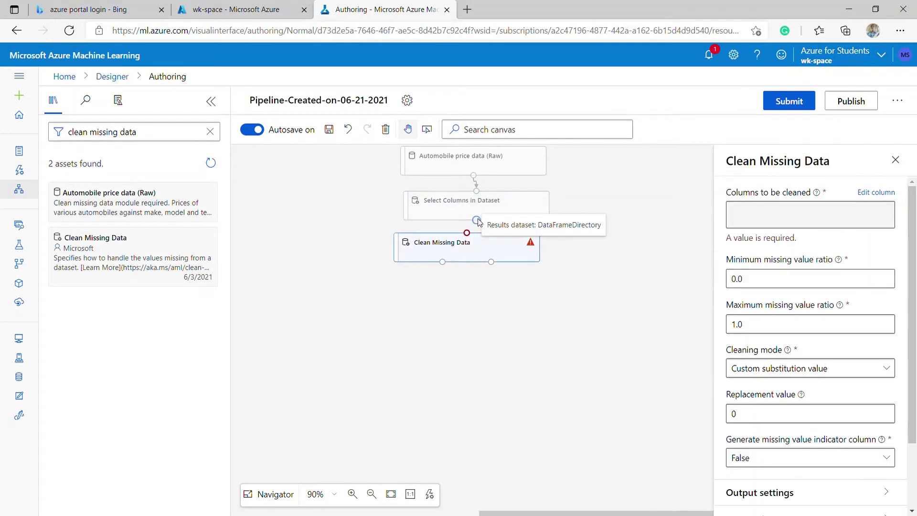
pyautogui.moveTo(477, 220); pyautogui.dragTo(466, 233)
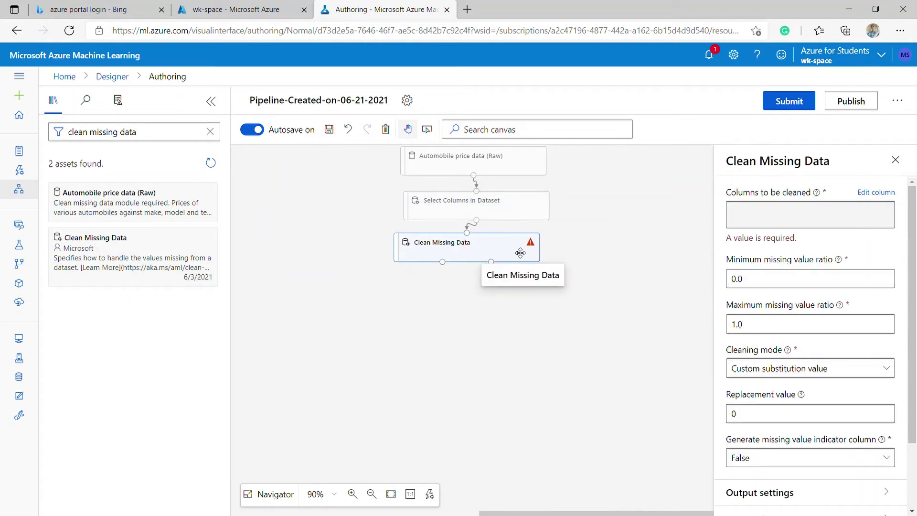
pyautogui.scroll(-2, 819, 268)
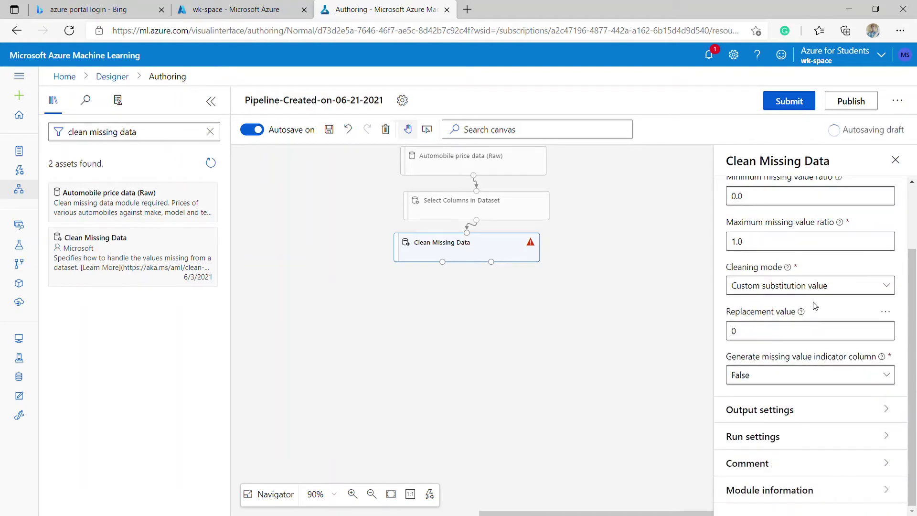
# Examine the columns available by name for cleaning in the Clean Missing Data module, then cancel the column selection
pyautogui.scroll(2, 816, 306)
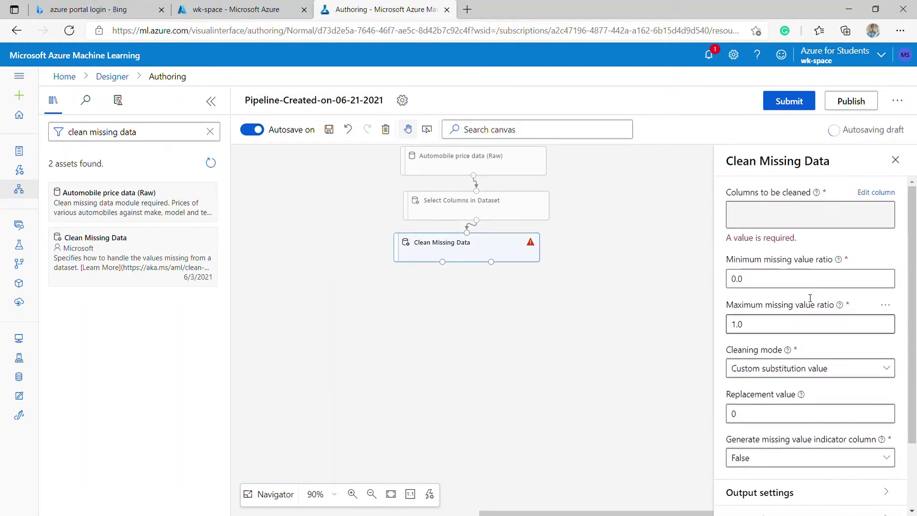
pyautogui.click(876, 192)
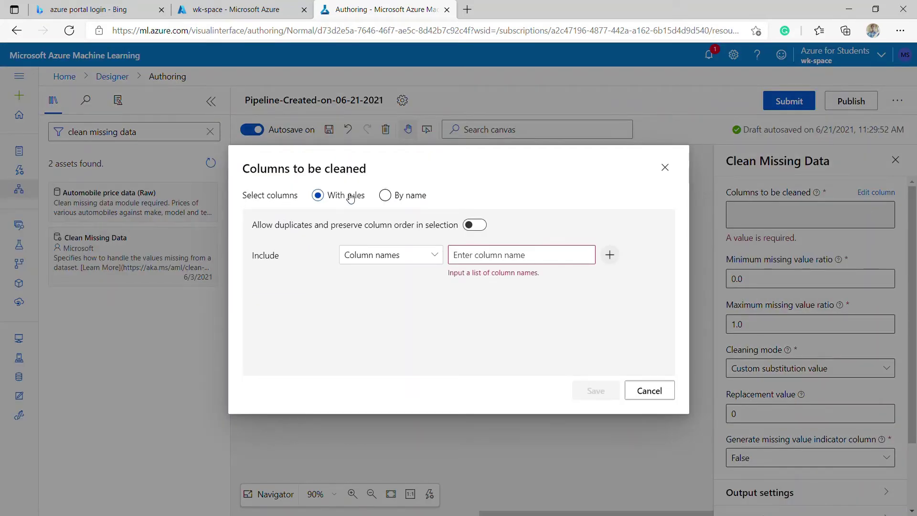
pyautogui.click(397, 197)
pyautogui.scroll(-1, 394, 314)
pyautogui.scroll(-6, 394, 314)
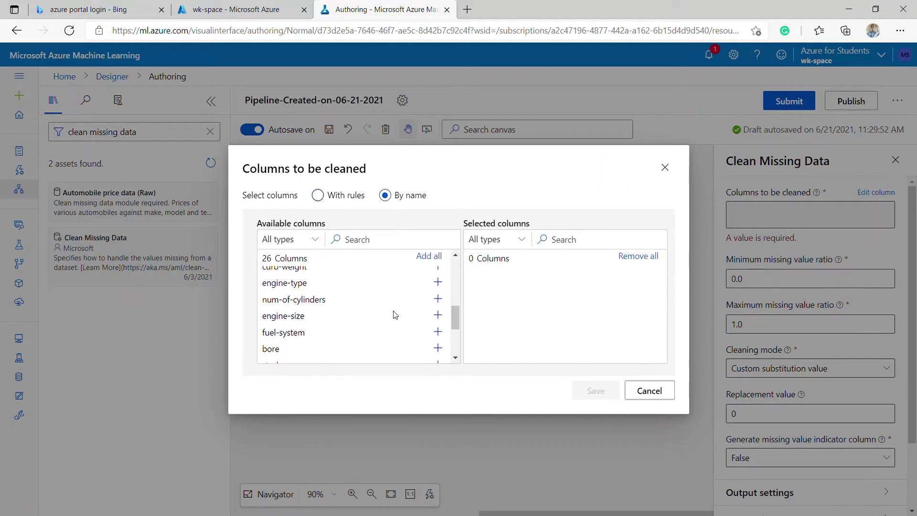
pyautogui.scroll(7, 394, 314)
pyautogui.scroll(-5, 395, 314)
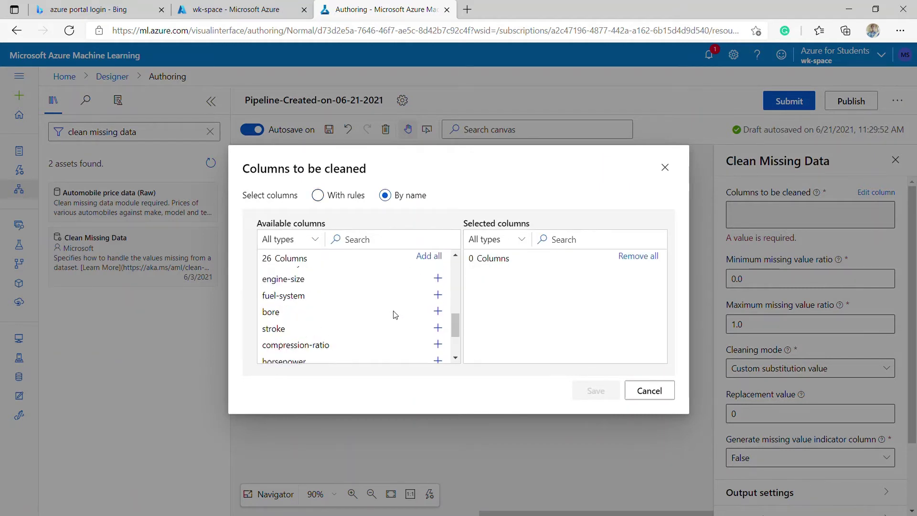
pyautogui.scroll(5, 394, 315)
pyautogui.scroll(-1, 383, 306)
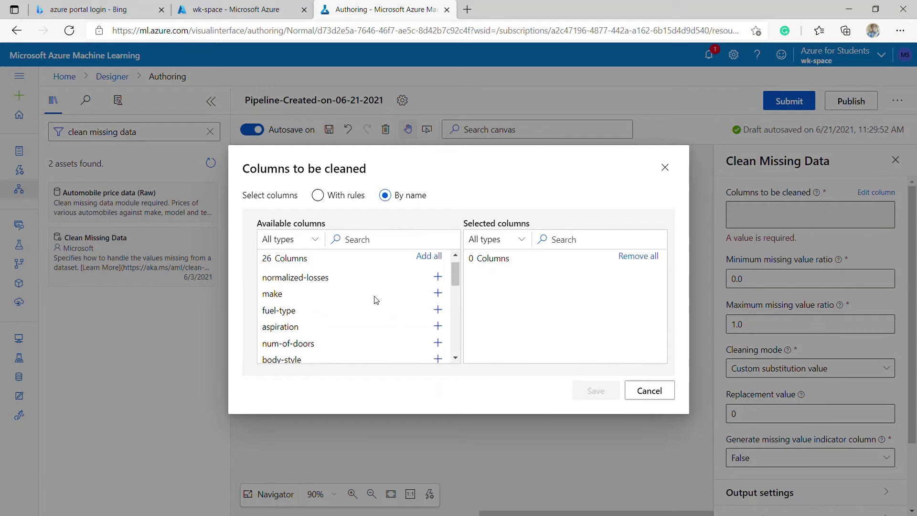
pyautogui.scroll(1, 377, 300)
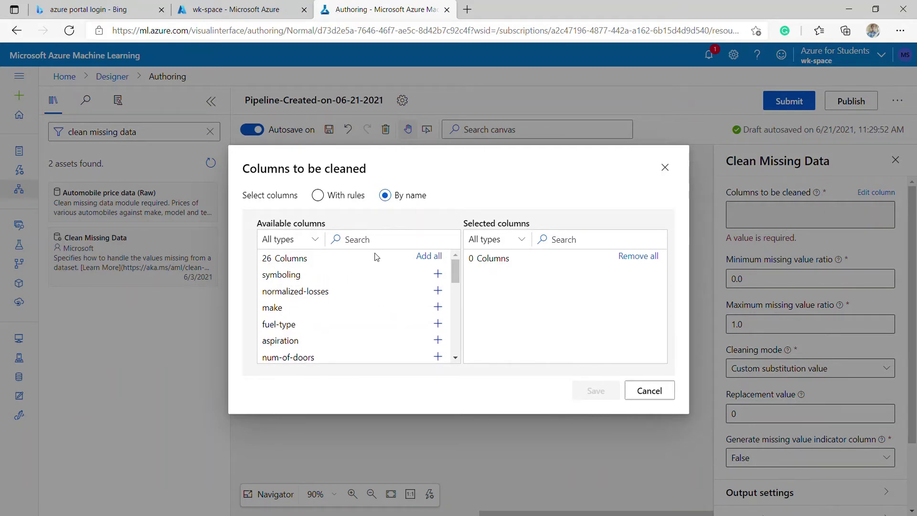
pyautogui.scroll(-6, 366, 293)
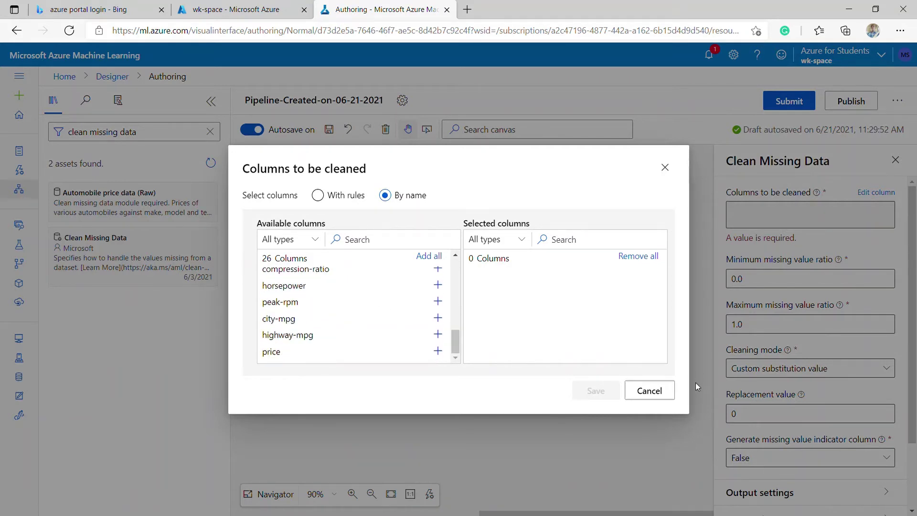
pyautogui.click(656, 390)
# Set the Clean Missing Data module's cleaning mode to Remove entire row
pyautogui.scroll(-2, 765, 406)
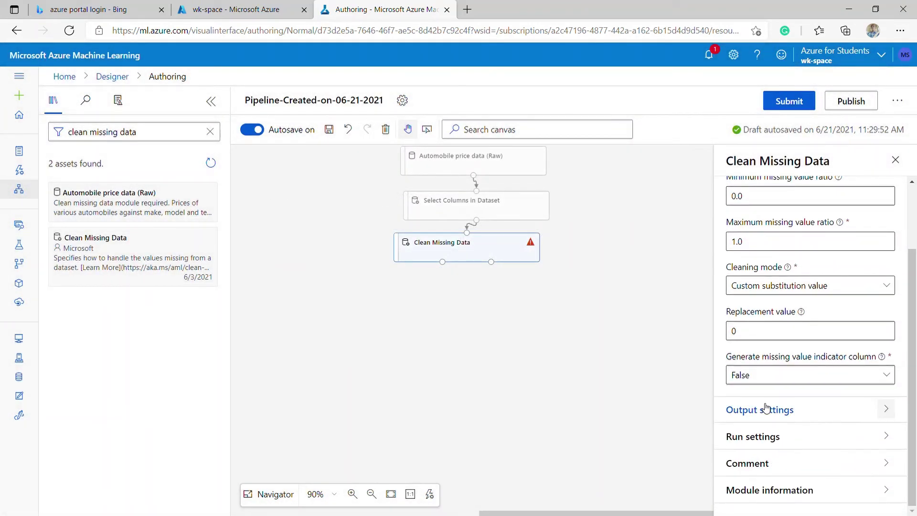
pyautogui.scroll(2, 778, 431)
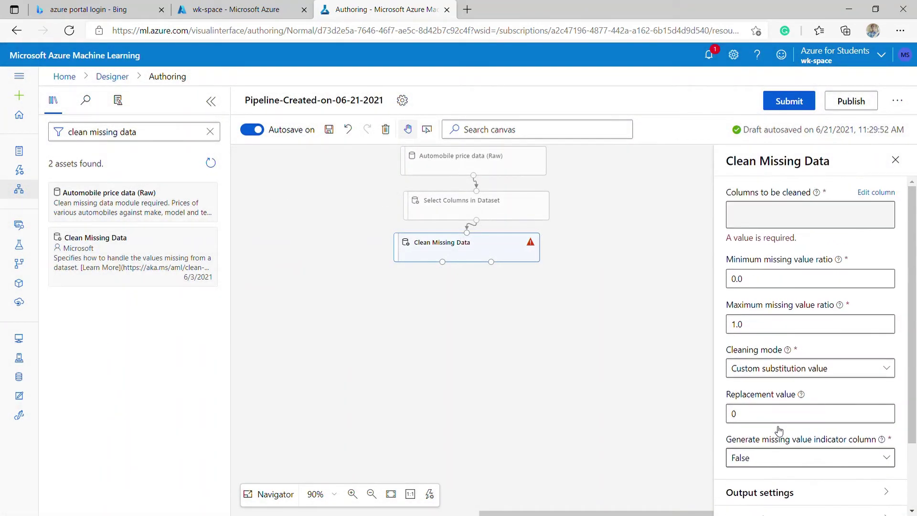
pyautogui.click(783, 419)
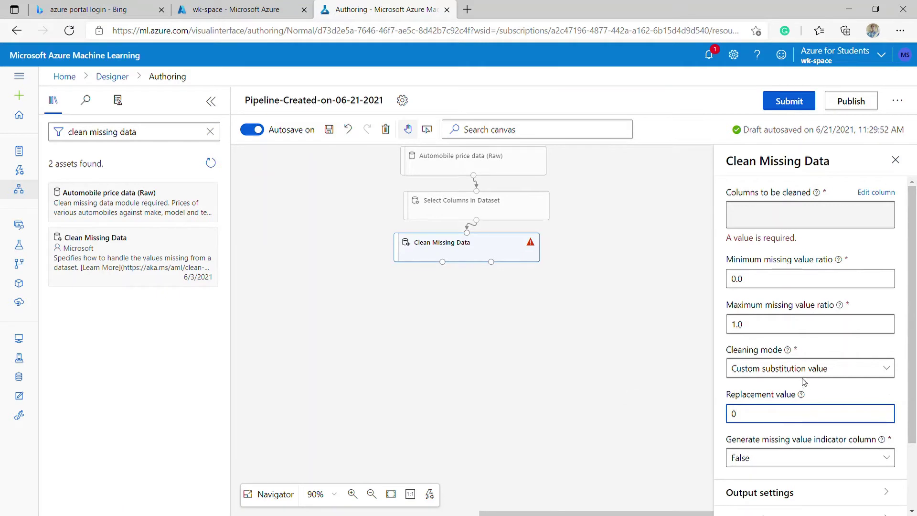
pyautogui.click(786, 367)
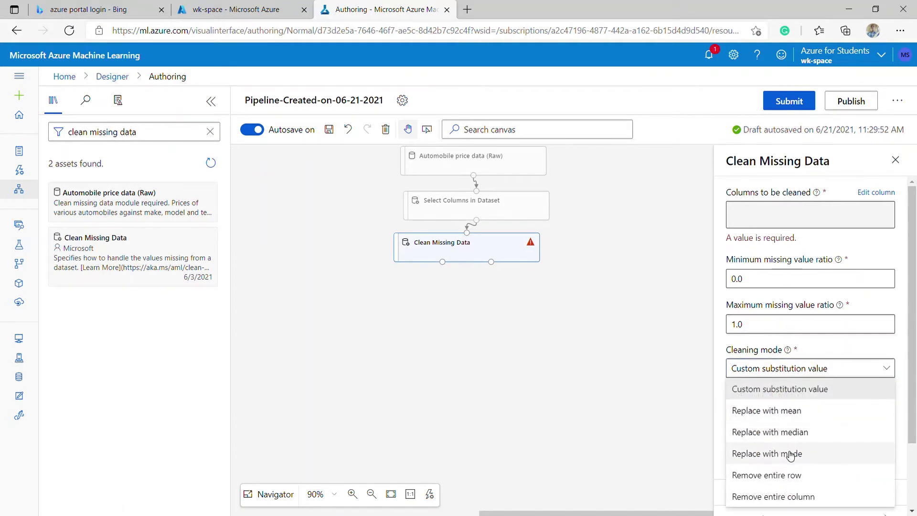
pyautogui.click(785, 476)
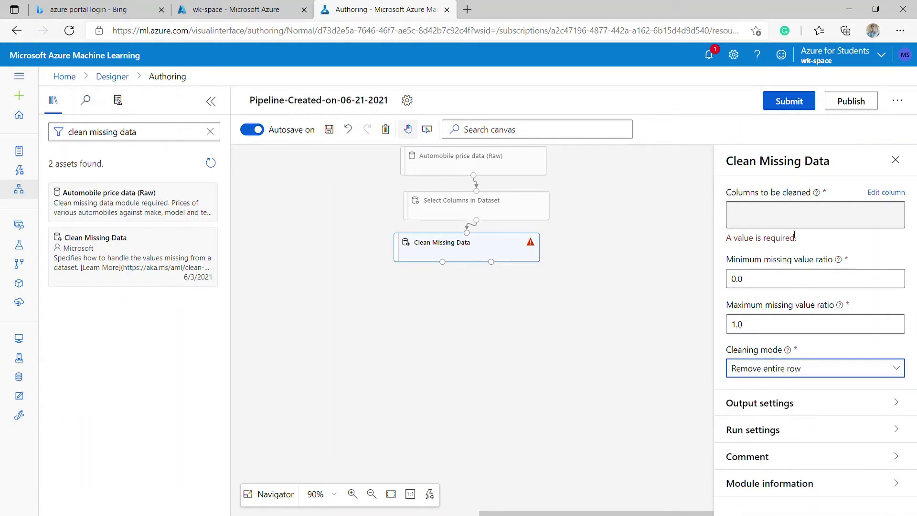
# Choose the Clean Missing Data columns by name, adding every column from symboling through compression-ratio
pyautogui.click(886, 192)
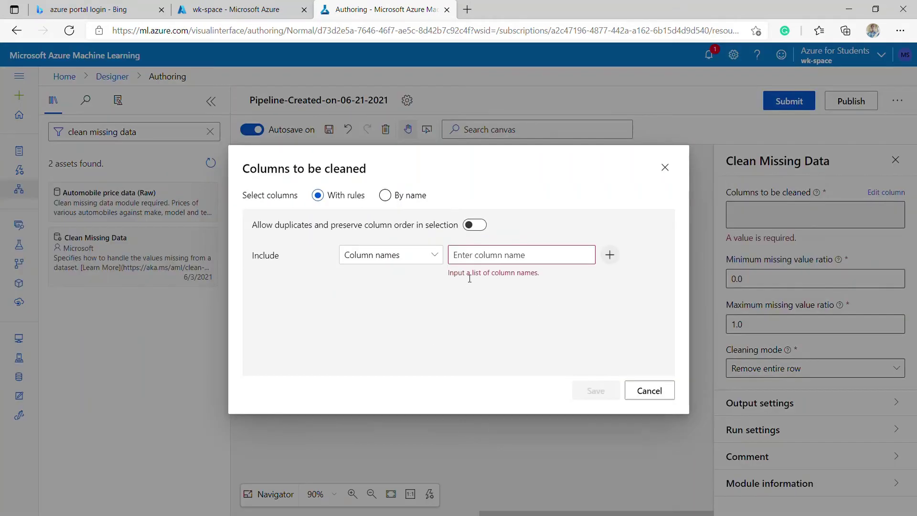
pyautogui.click(402, 198)
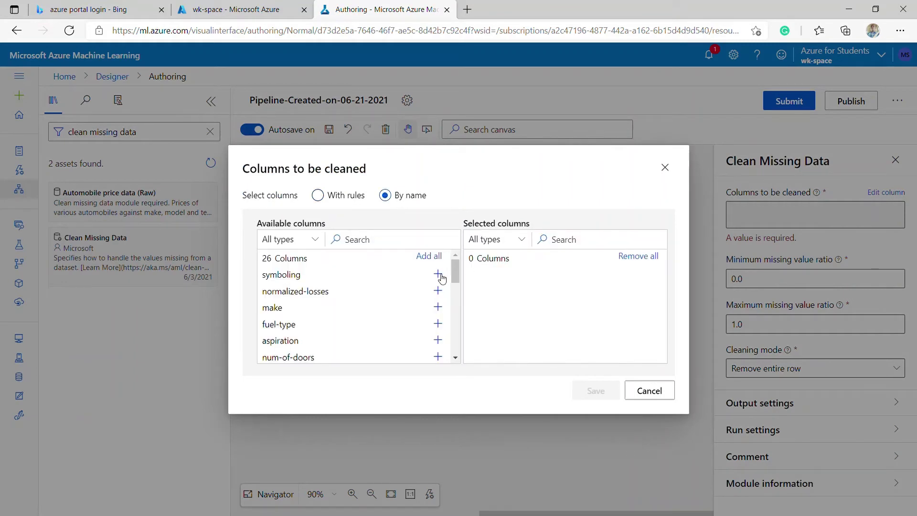
pyautogui.click(440, 276)
pyautogui.click(440, 275)
pyautogui.click(440, 276)
pyautogui.click(440, 276)
pyautogui.click(440, 276)
pyautogui.click(440, 276)
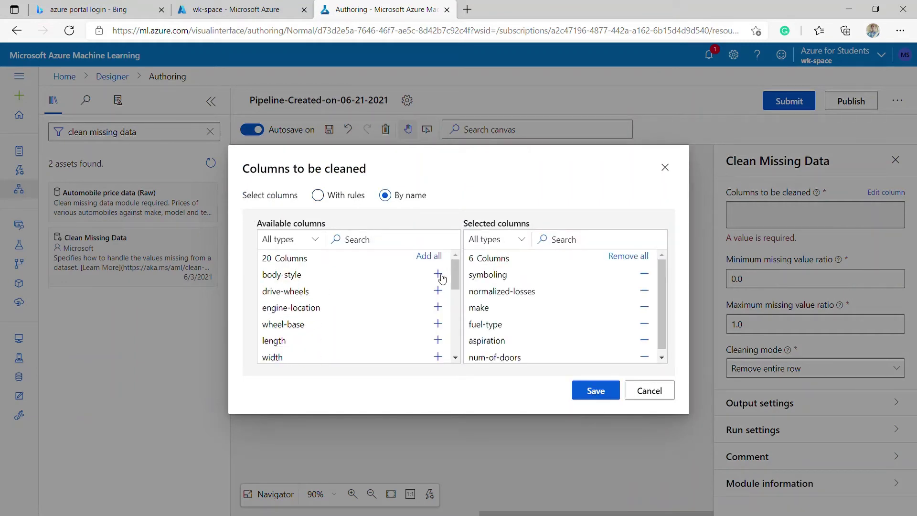
pyautogui.doubleClick(438, 275)
pyautogui.click(438, 274)
pyautogui.doubleClick(438, 274)
pyautogui.doubleClick(439, 274)
pyautogui.click(438, 275)
pyautogui.doubleClick(439, 274)
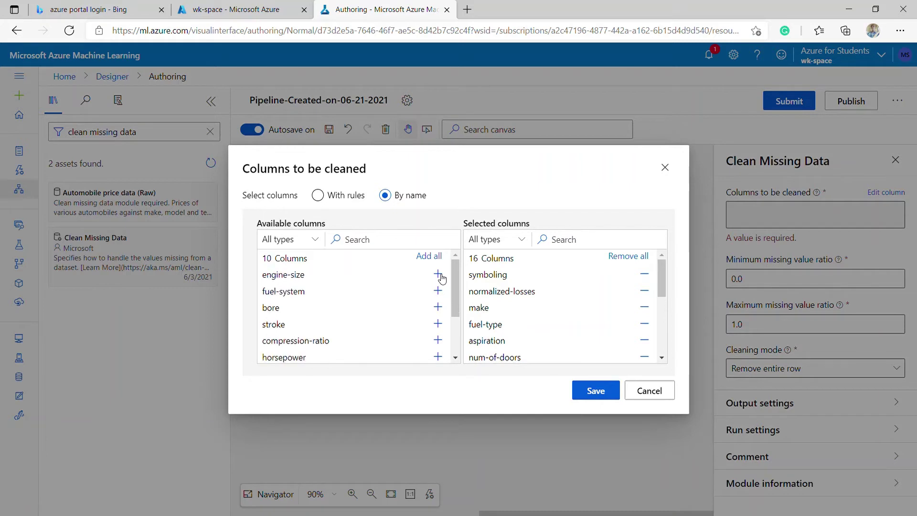
pyautogui.doubleClick(440, 275)
pyautogui.doubleClick(441, 275)
pyautogui.click(440, 276)
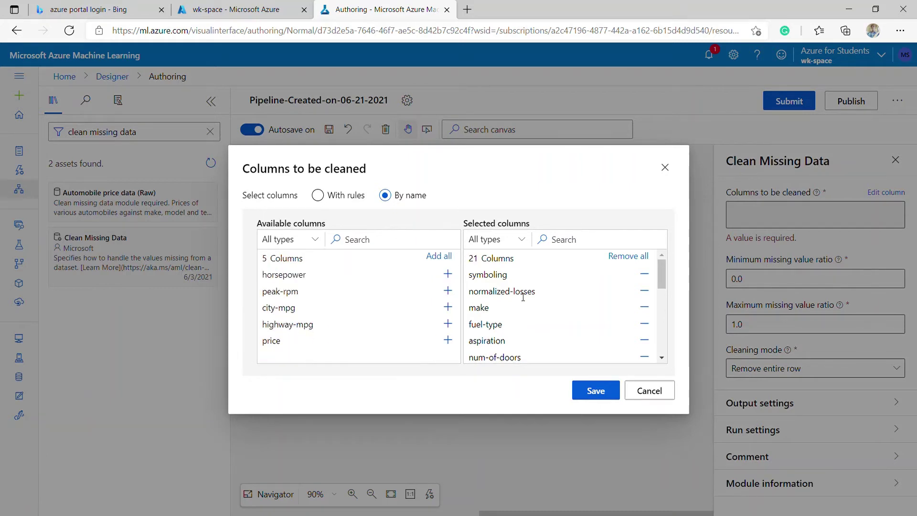
# Take normalized-losses out of the columns to be cleaned, add horsepower, peak-rpm, city-mpg, highway-mpg and price, and save the selection
pyautogui.click(646, 292)
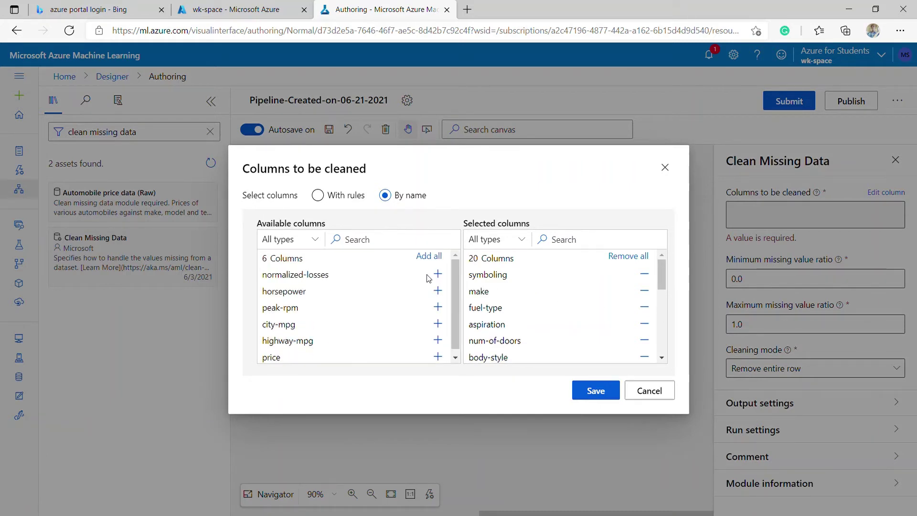
pyautogui.doubleClick(438, 291)
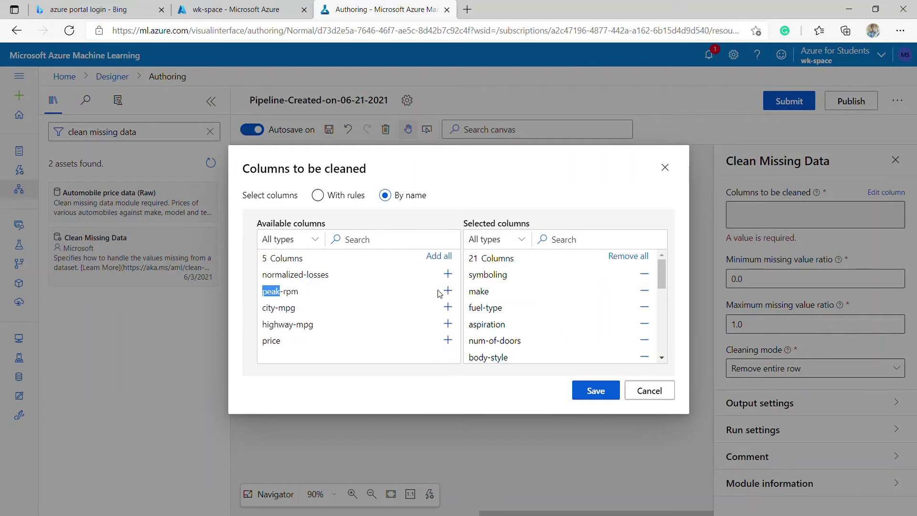
pyautogui.click(448, 291)
pyautogui.doubleClick(449, 292)
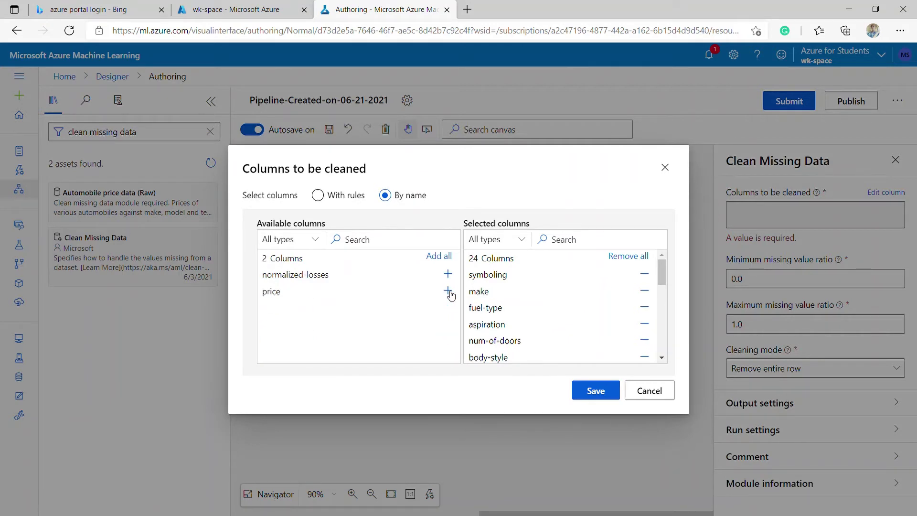
pyautogui.click(447, 291)
pyautogui.scroll(-3, 602, 317)
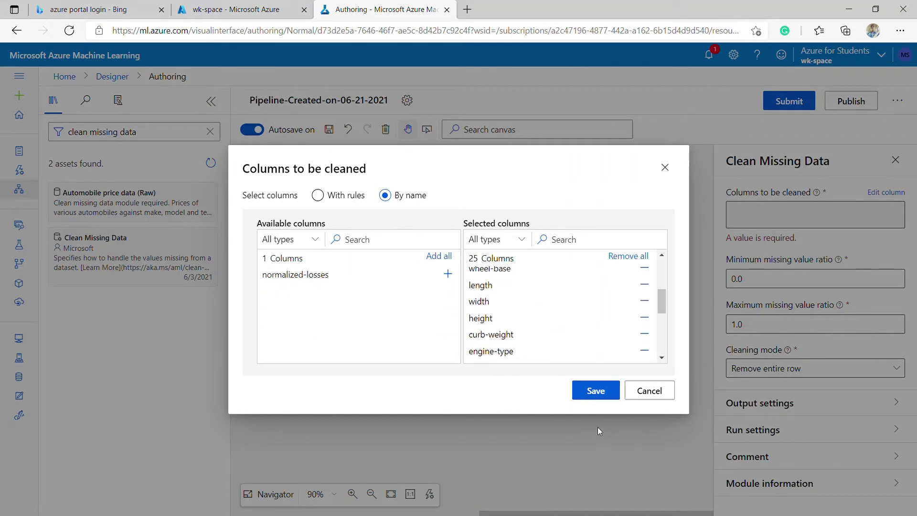
pyautogui.scroll(-4, 570, 294)
pyautogui.scroll(6, 570, 295)
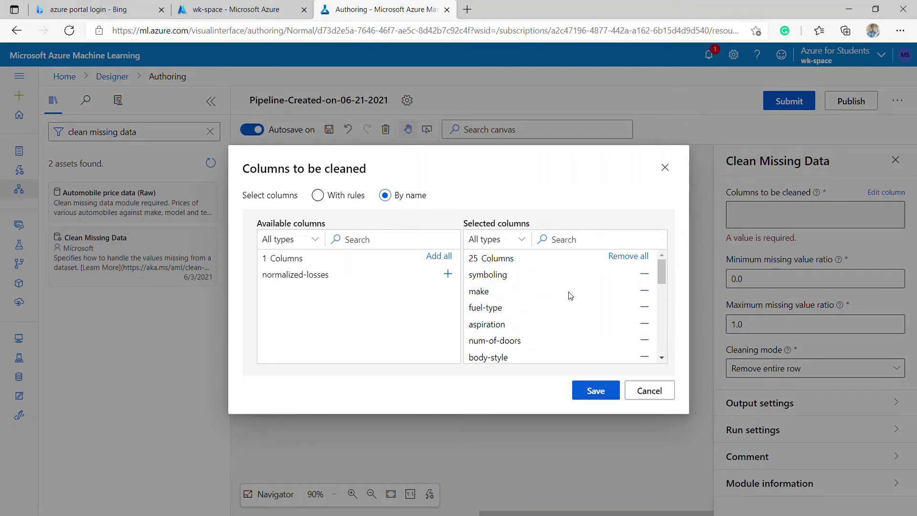
pyautogui.click(596, 390)
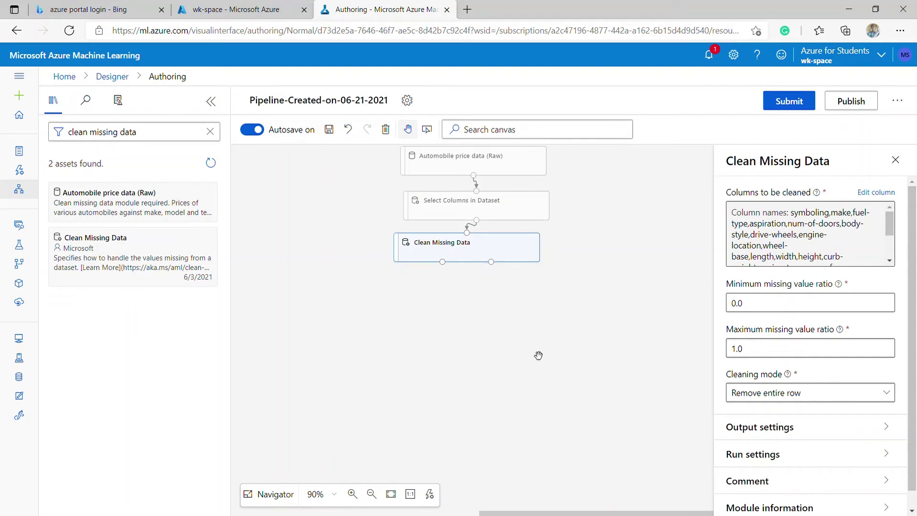
# Find the Split Data module, place it below Clean Missing Data and connect that module's first output to its input
pyautogui.click(112, 133)
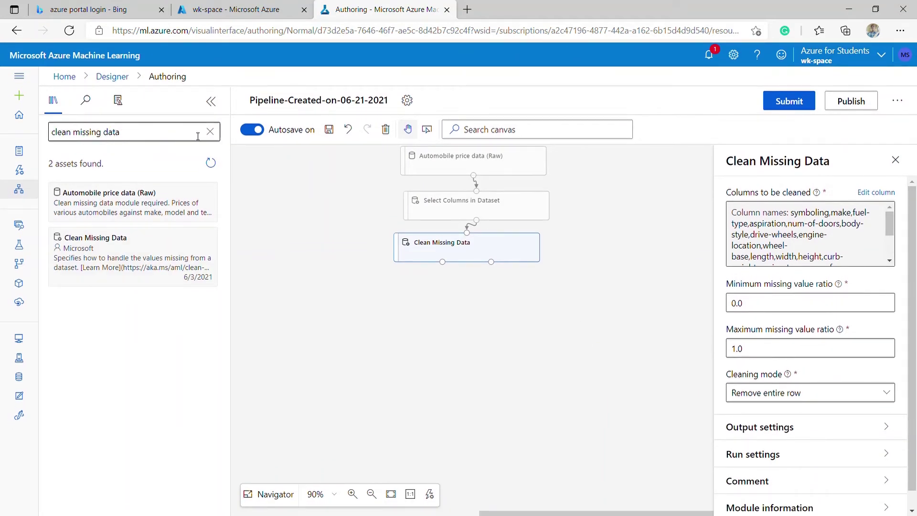
pyautogui.click(210, 132)
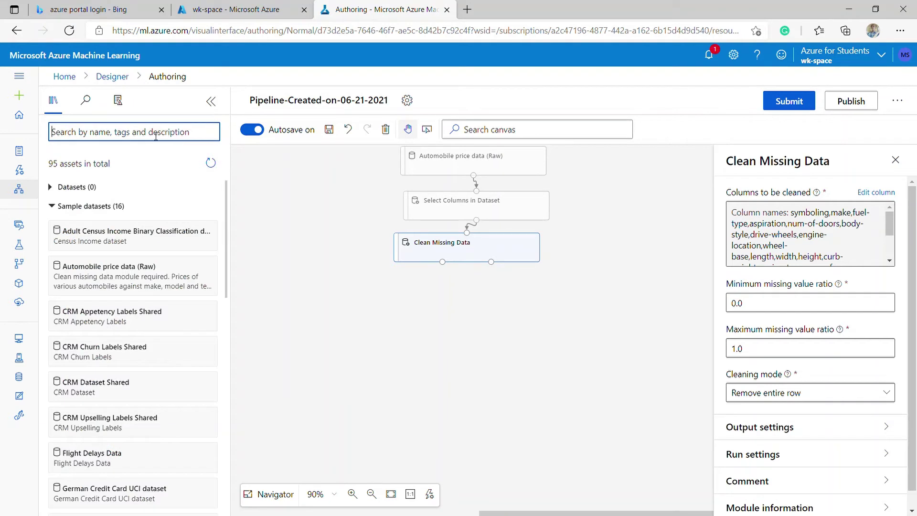
pyautogui.write('split data')
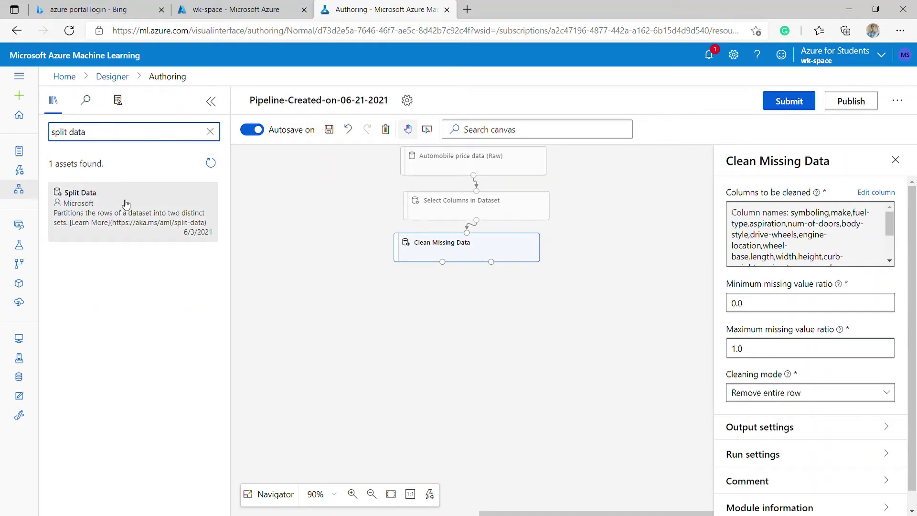
pyautogui.moveTo(121, 210); pyautogui.dragTo(476, 292)
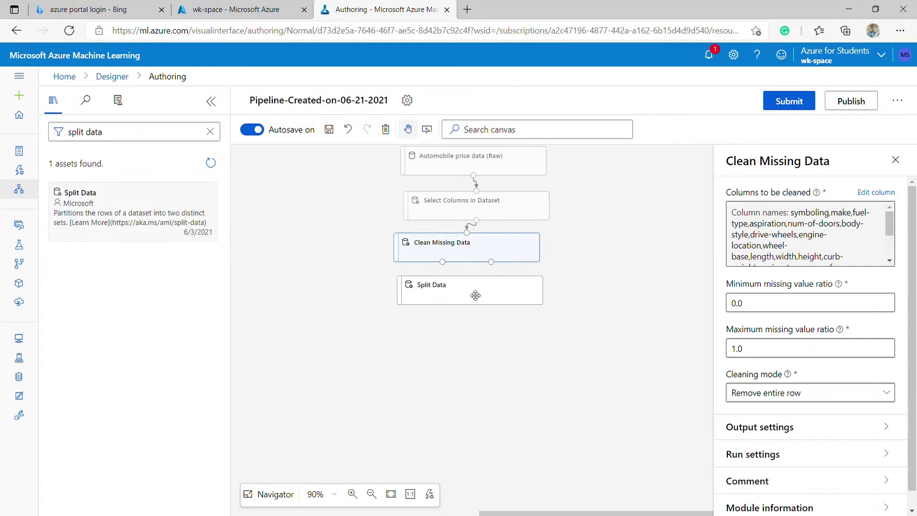
pyautogui.moveTo(443, 262); pyautogui.dragTo(478, 284)
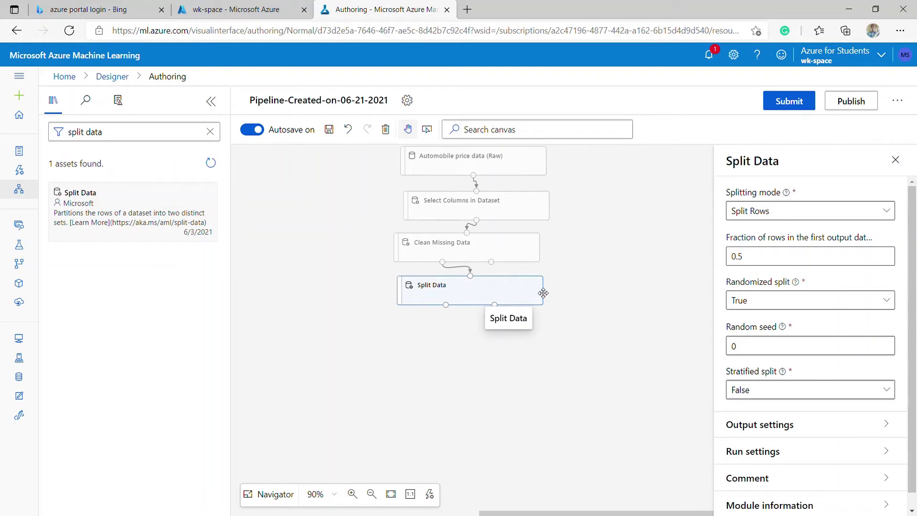
# Add the comment "Exclude normalise-losses" to the Select Columns in Dataset module
pyautogui.click(494, 214)
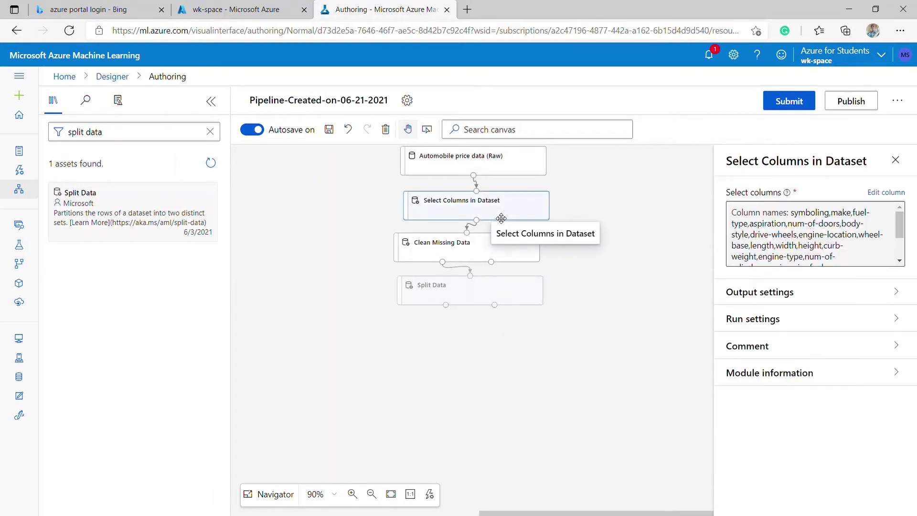
pyautogui.click(770, 347)
pyautogui.click(762, 393)
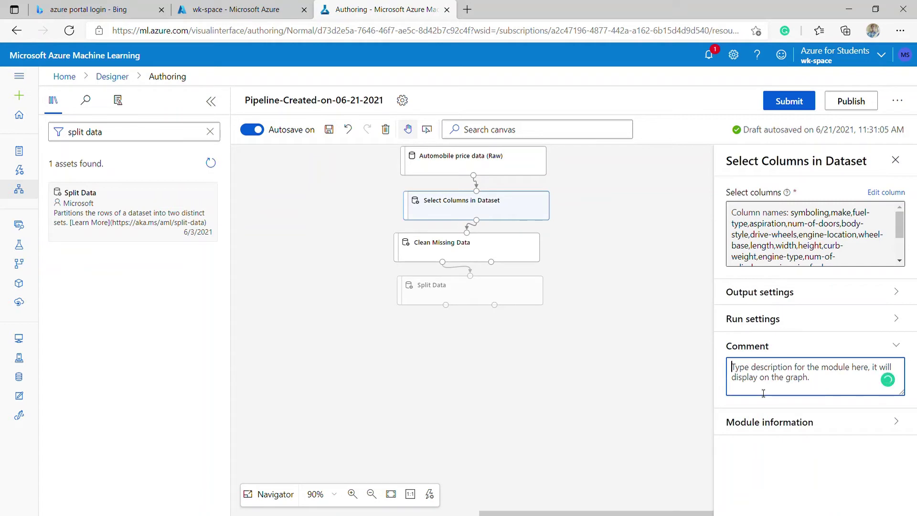
pyautogui.write('Ex')
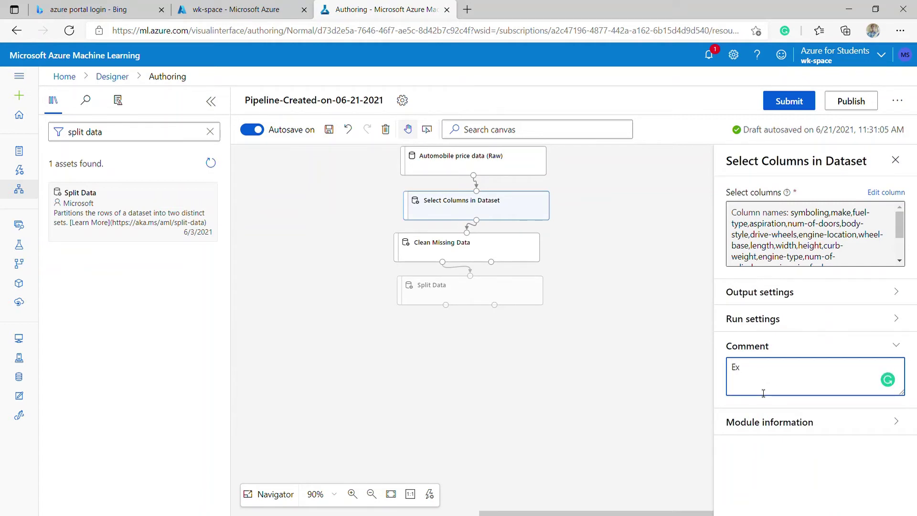
pyautogui.write('clude normalise losses')
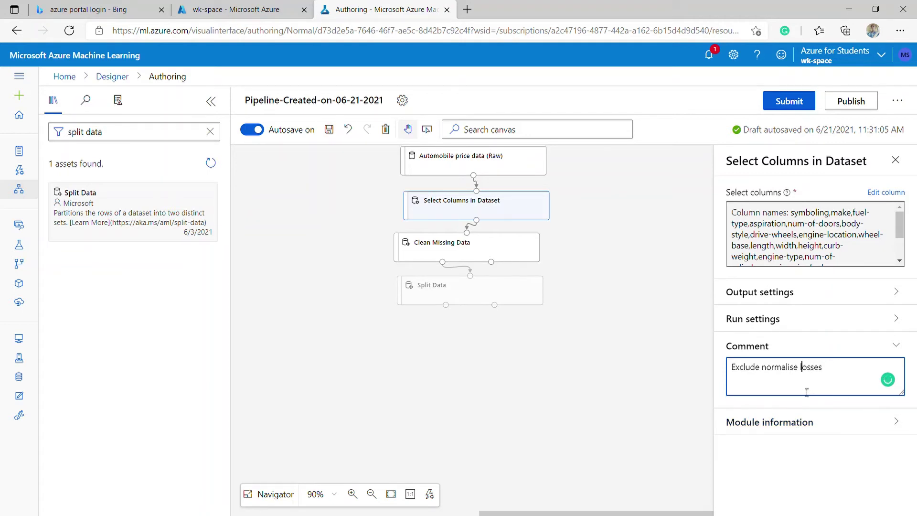
pyautogui.press('BackSpace')
pyautogui.write('-')
pyautogui.click(516, 267)
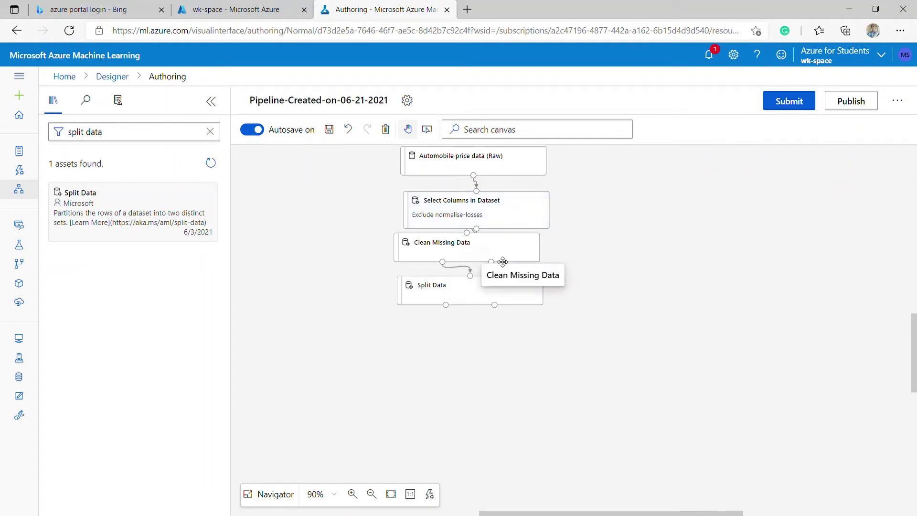
# Add the comment "Remove missing value rows" to the Clean Missing Data module
pyautogui.click(502, 262)
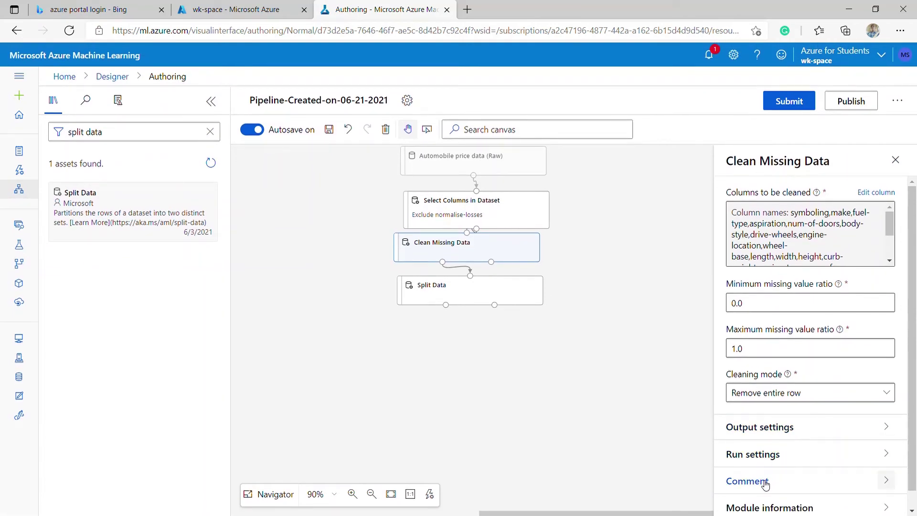
pyautogui.click(766, 482)
pyautogui.click(774, 477)
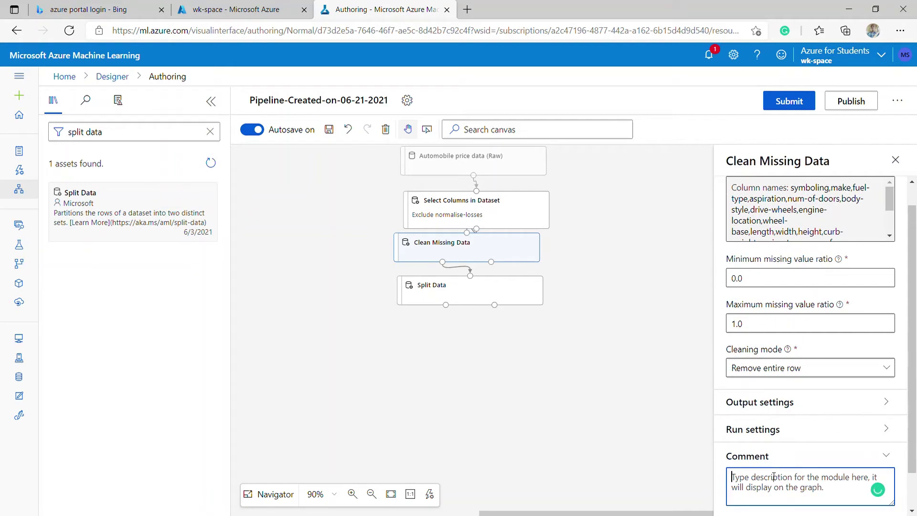
pyautogui.write('Remove mis')
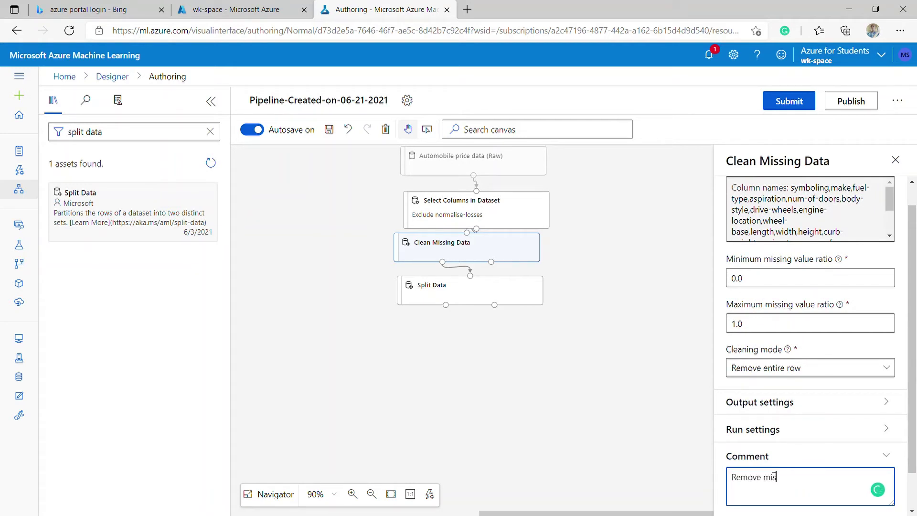
pyautogui.write('sing value rows')
# Add the comment "split data into train(0.7) and test(0.3)" to the Split Data module and move the module slightly further below Clean Missing Data
pyautogui.click(506, 300)
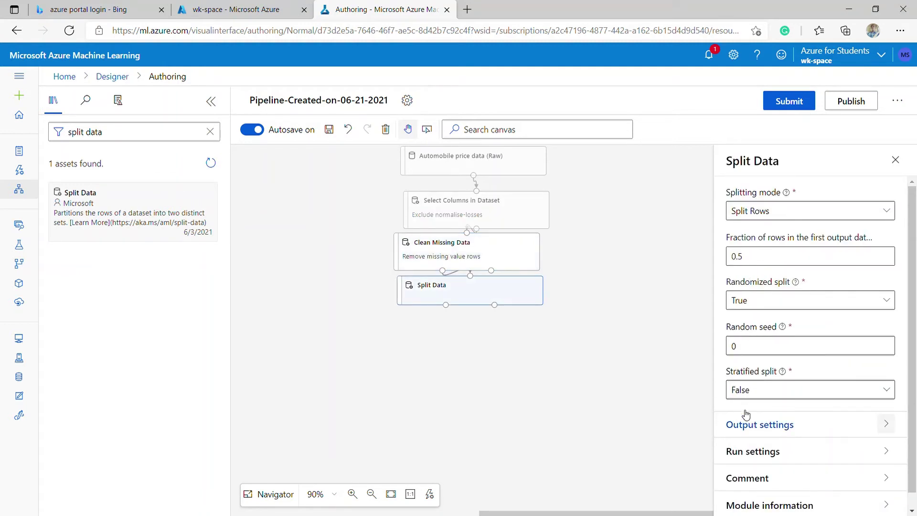
pyautogui.click(763, 477)
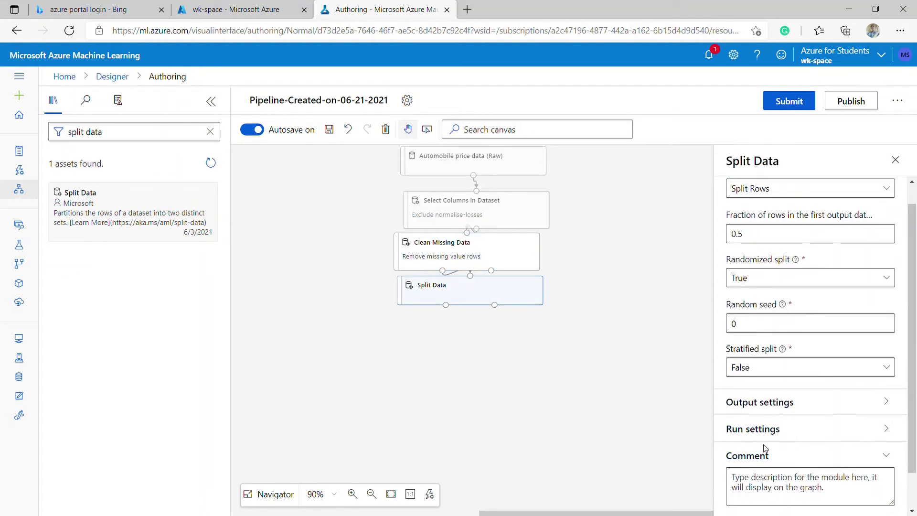
pyautogui.click(766, 480)
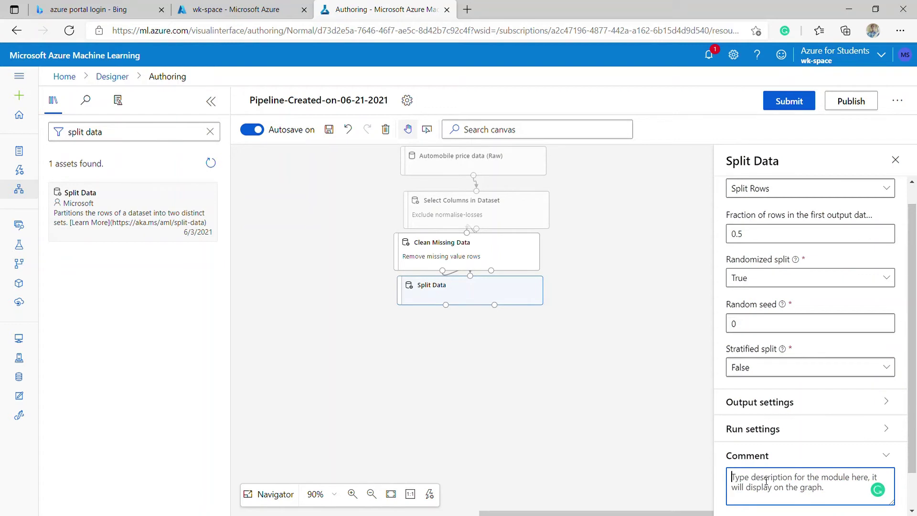
pyautogui.write('split data')
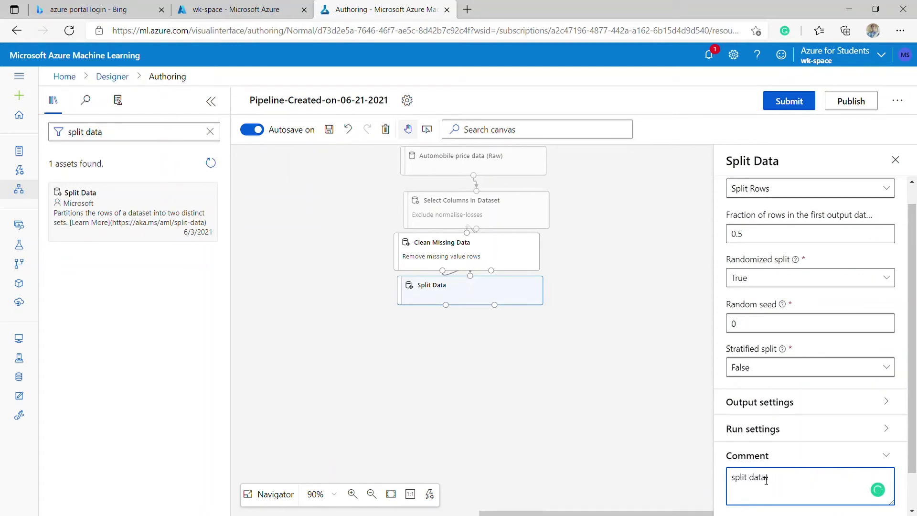
pyautogui.write('t into train(0.7')
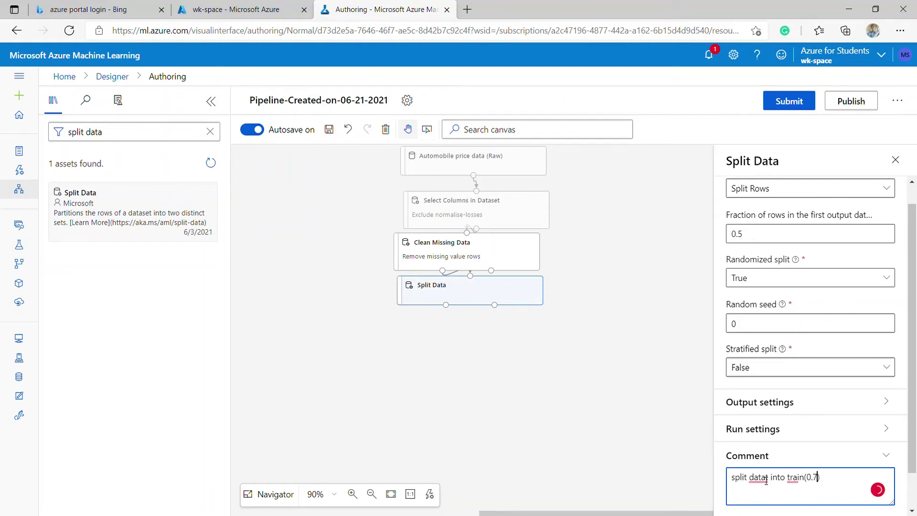
pyautogui.write(') and tes')
pyautogui.press('BackSpace')
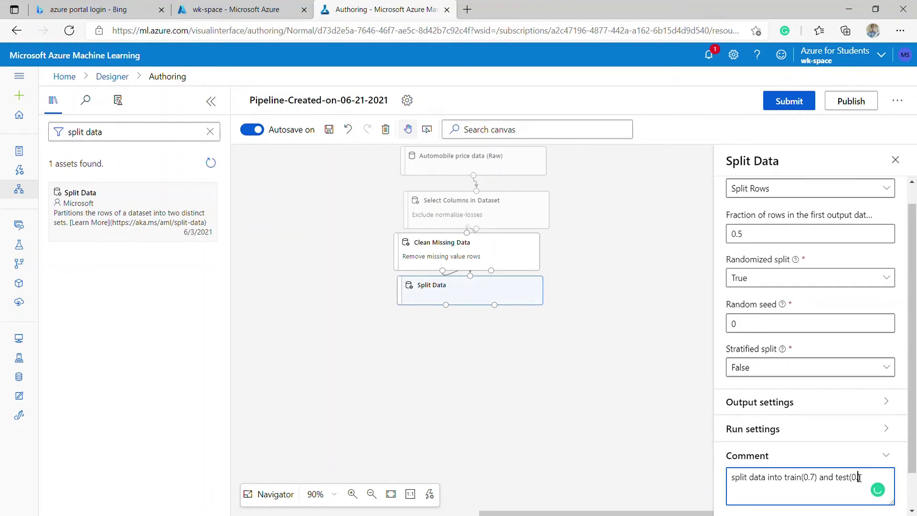
pyautogui.write('3)')
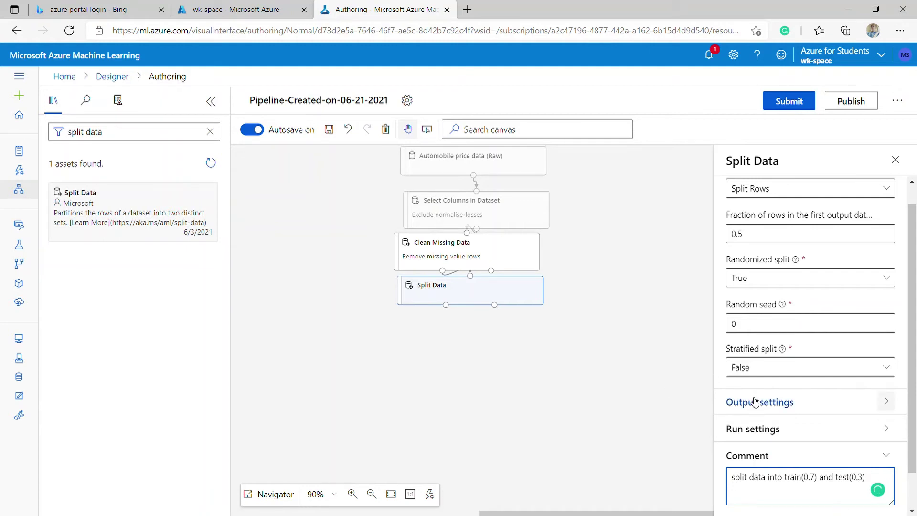
pyautogui.moveTo(481, 307); pyautogui.dragTo(475, 313)
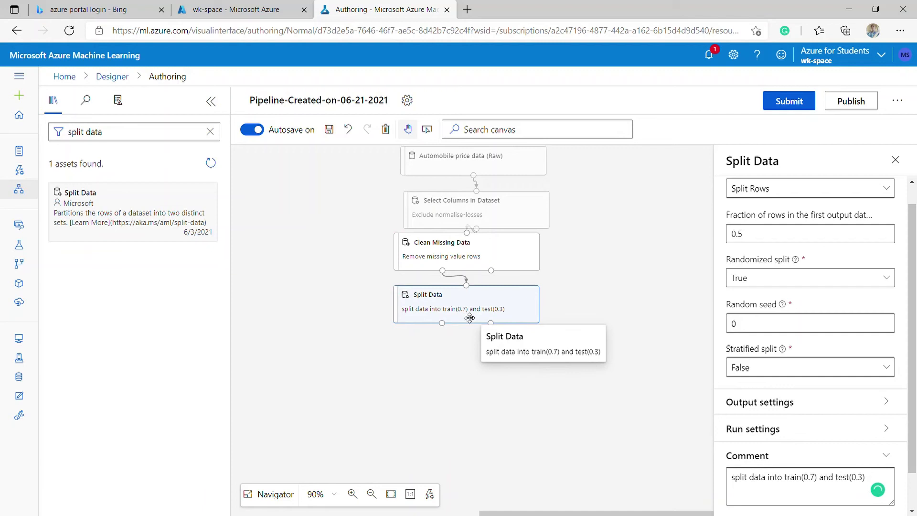
pyautogui.click(629, 324)
# Find the Train Model module, place it below Split Data and connect Split Data's first output to Train Model's dataset input
pyautogui.click(186, 132)
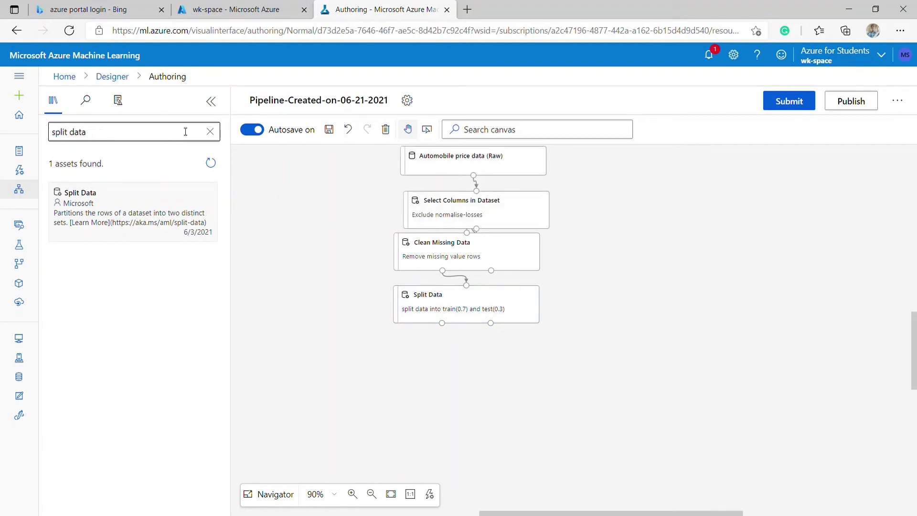
pyautogui.click(210, 131)
pyautogui.write('train mod')
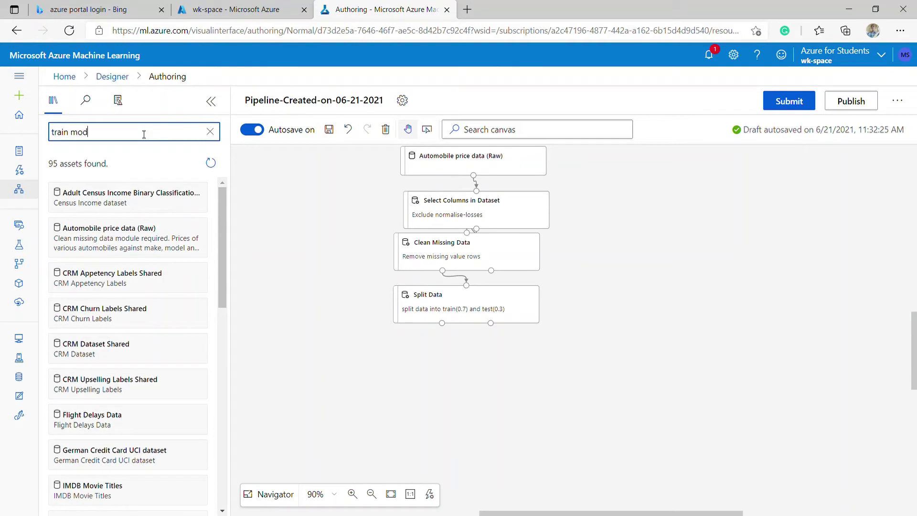
pyautogui.write('el')
pyautogui.moveTo(91, 201); pyautogui.dragTo(467, 358)
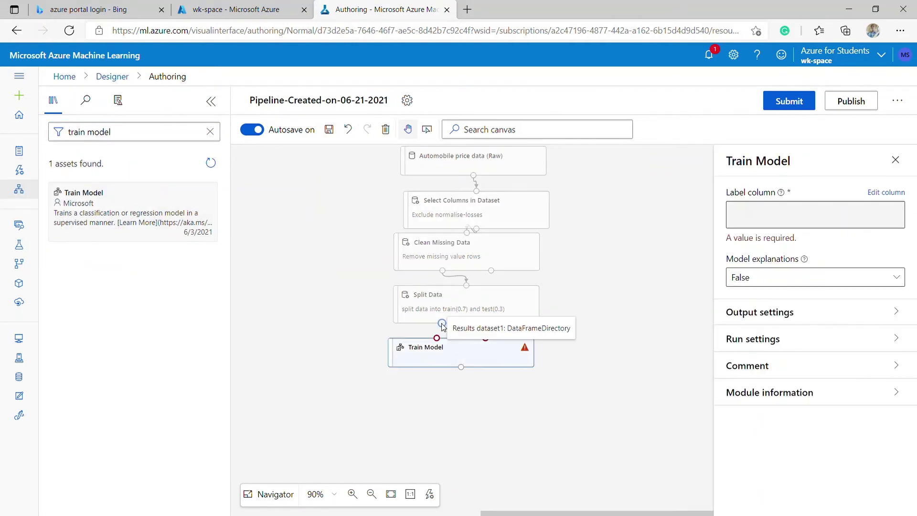
pyautogui.moveTo(442, 323); pyautogui.dragTo(437, 352)
pyautogui.click(473, 334)
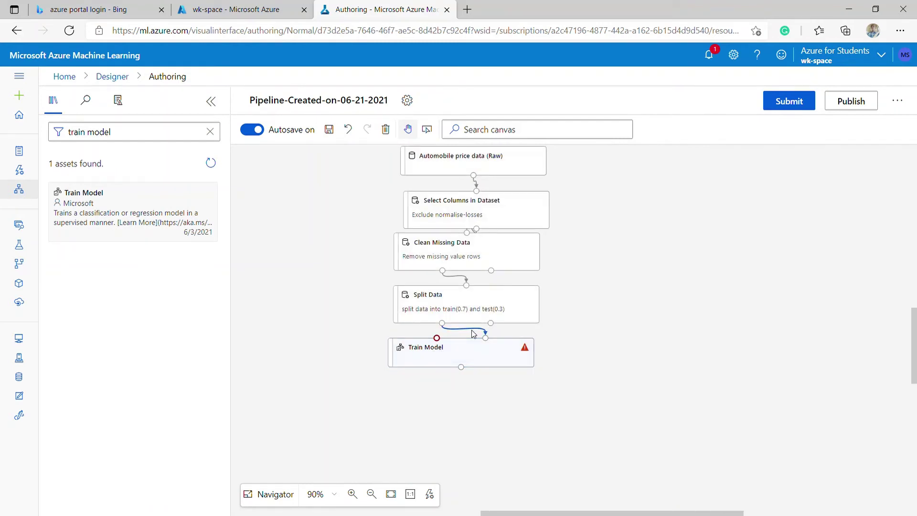
pyautogui.press('Delete')
pyautogui.moveTo(442, 323); pyautogui.dragTo(483, 334)
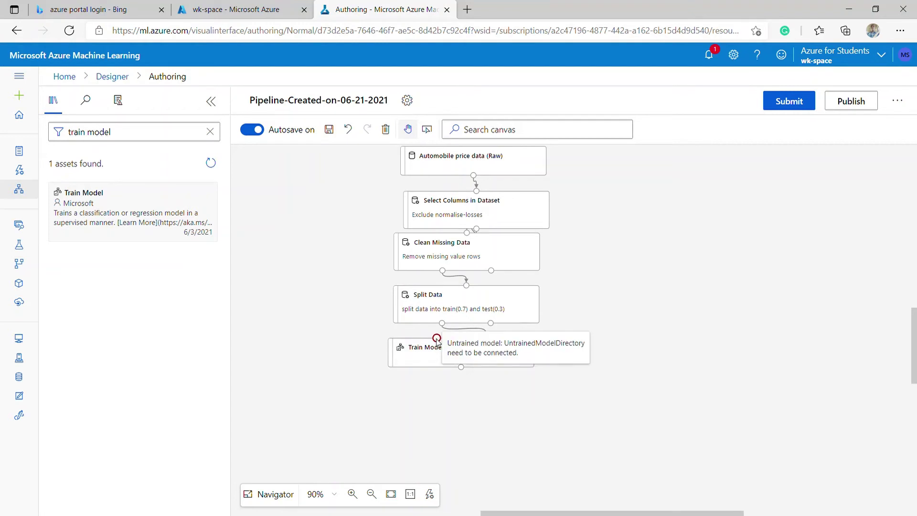
# Find the Linear Regression module, place it beside Split Data and connect it to the untrained model input of Train Model, shifting Train Model slightly away
pyautogui.click(210, 132)
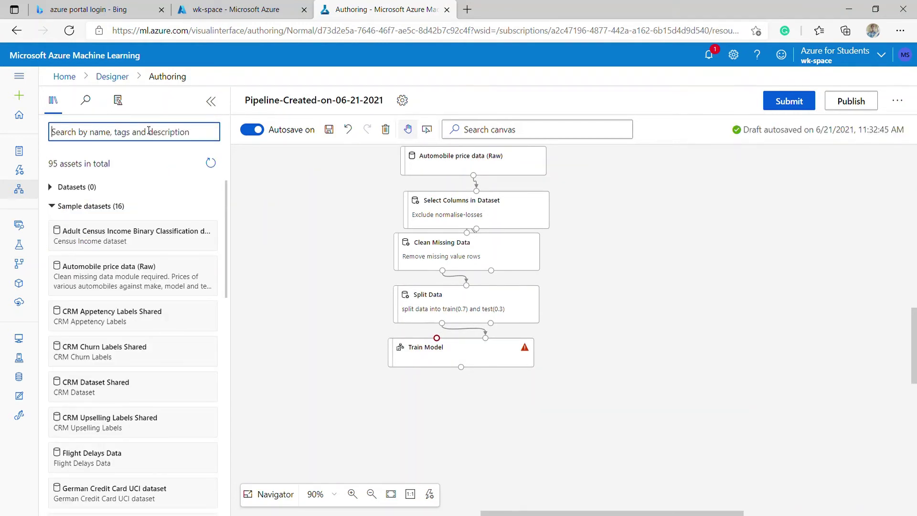
pyautogui.click(149, 131)
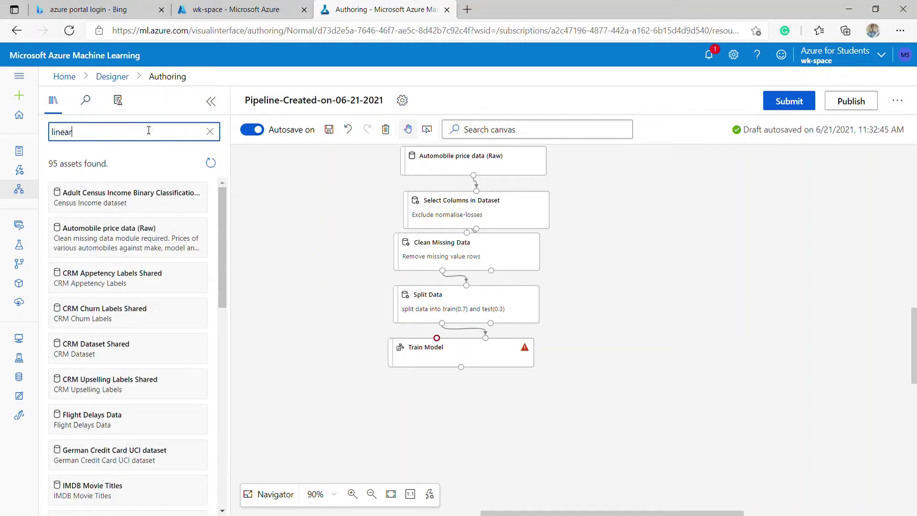
pyautogui.write('linear re')
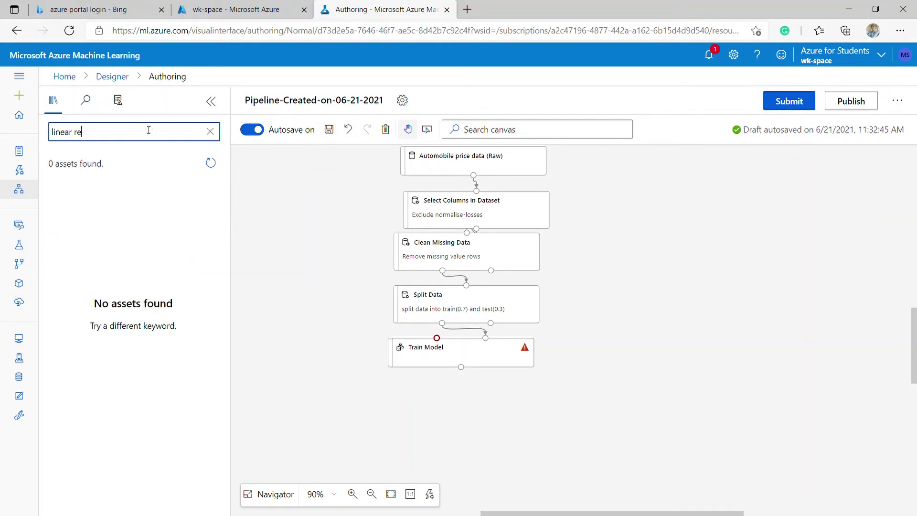
pyautogui.write('gression')
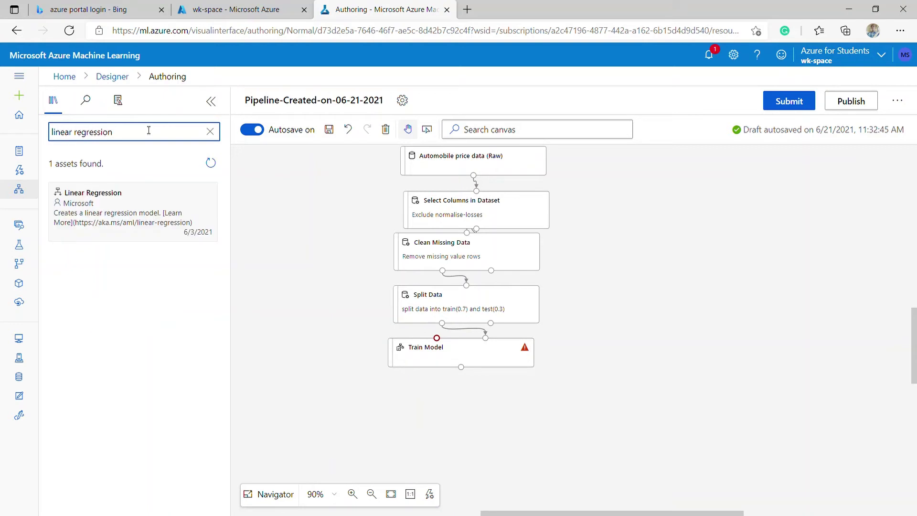
pyautogui.moveTo(125, 207); pyautogui.dragTo(315, 327)
pyautogui.moveTo(437, 338); pyautogui.dragTo(310, 337)
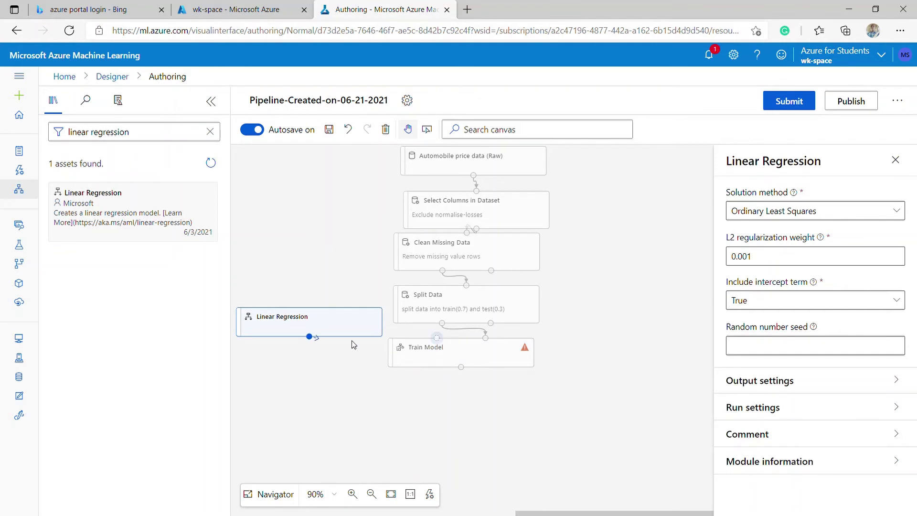
pyautogui.moveTo(465, 350); pyautogui.dragTo(484, 361)
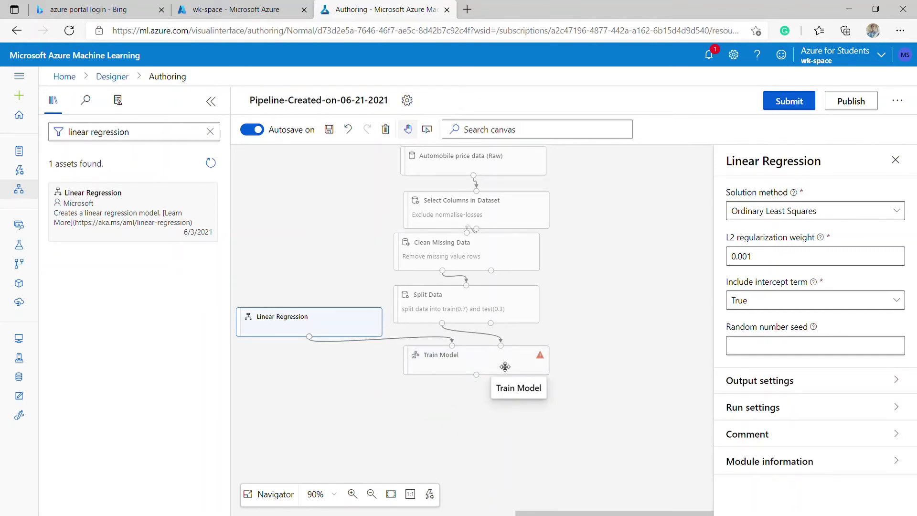
# Set price as the label column of the Train Model module, chosen by column name, and save the selection
pyautogui.click(524, 362)
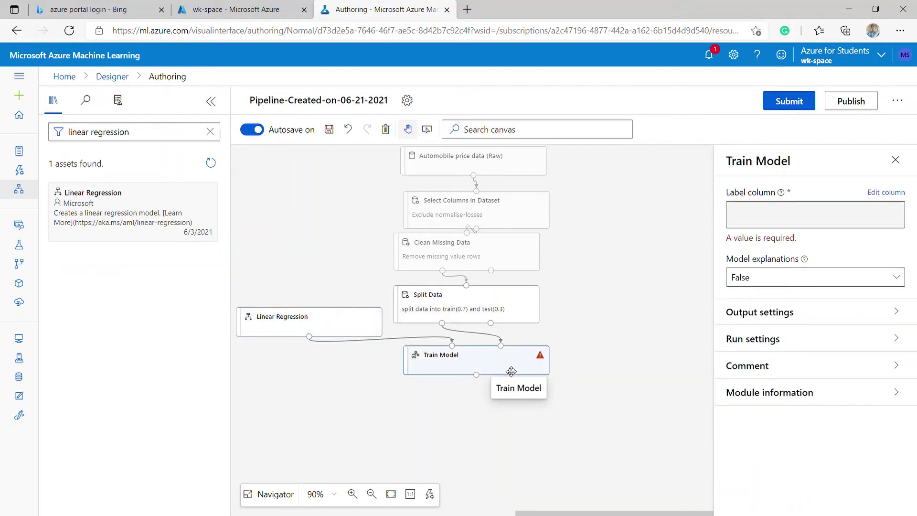
pyautogui.click(887, 193)
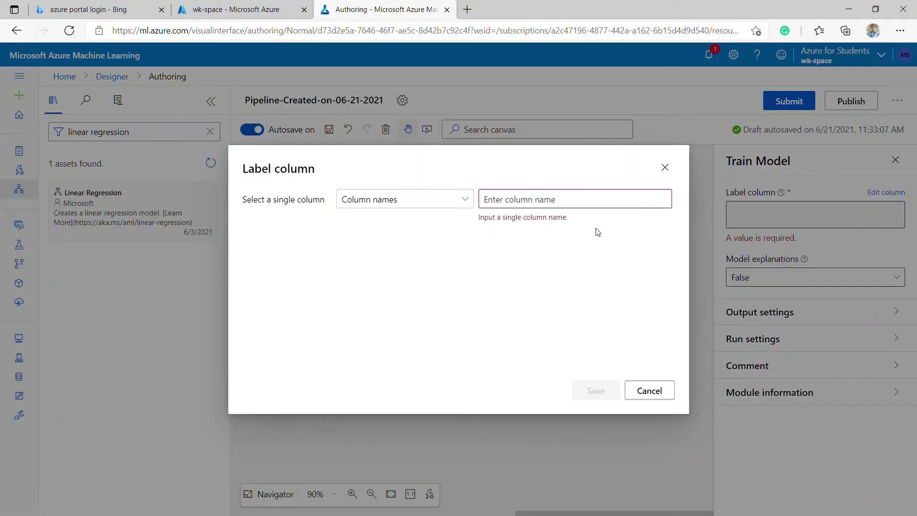
pyautogui.click(463, 199)
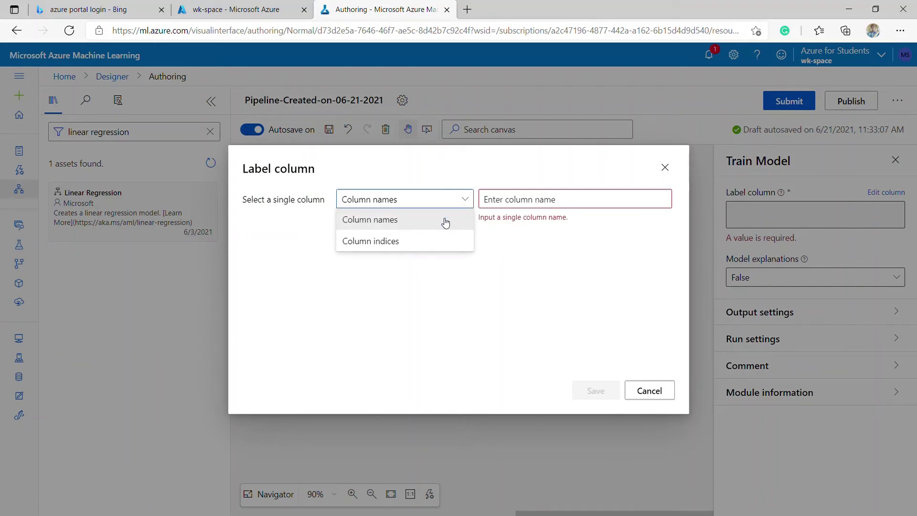
pyautogui.click(491, 201)
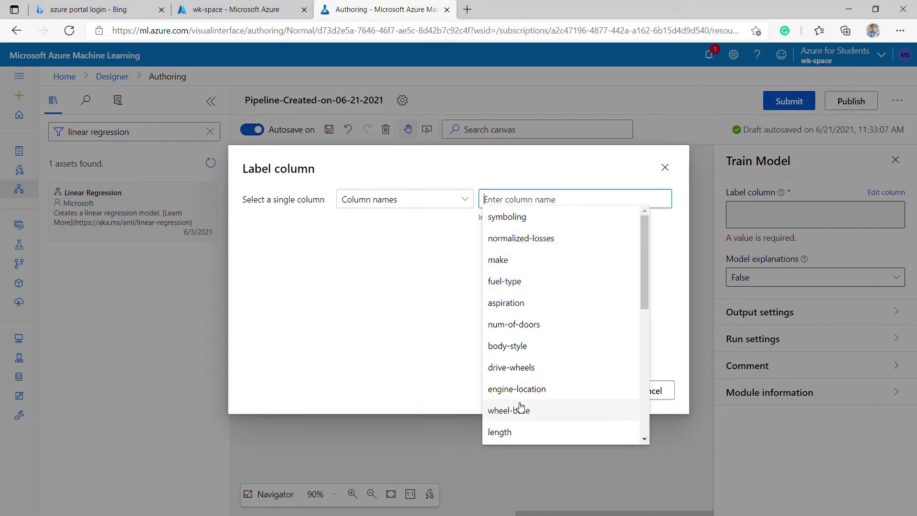
pyautogui.scroll(-5, 549, 344)
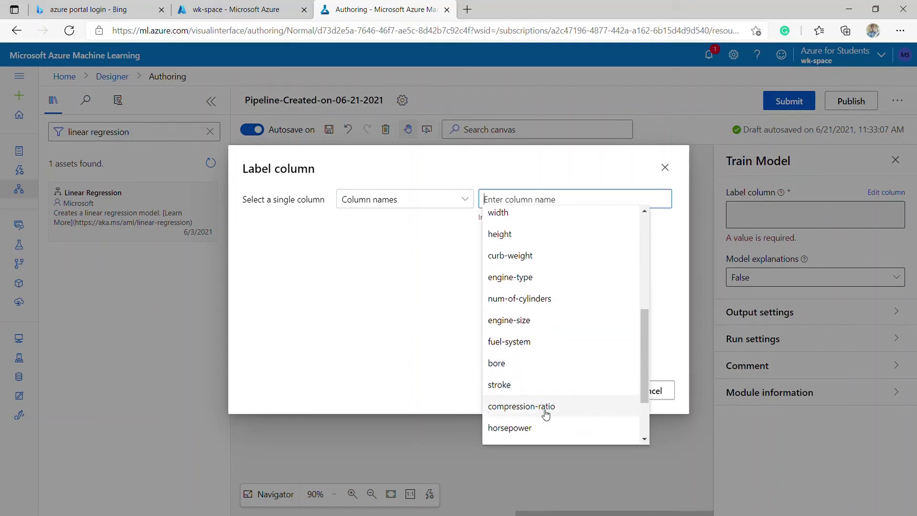
pyautogui.click(532, 441)
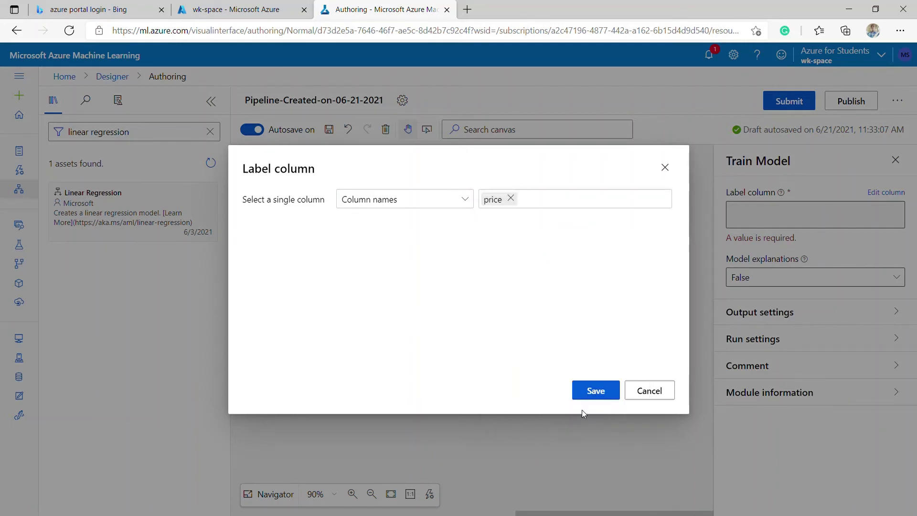
pyautogui.click(596, 391)
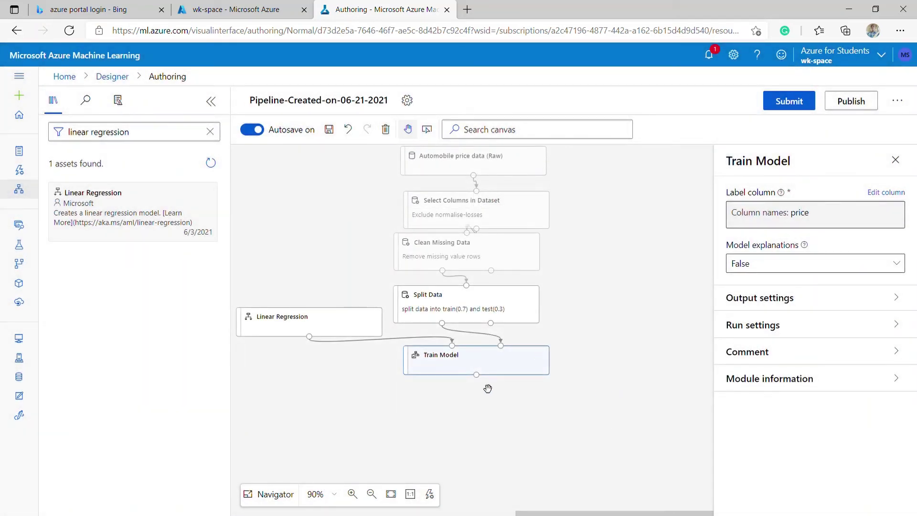
# Place the Score Model module below Train Model, connect it to Train Model's output and Split Data's second output, and shift Split Data to the right
pyautogui.click(210, 132)
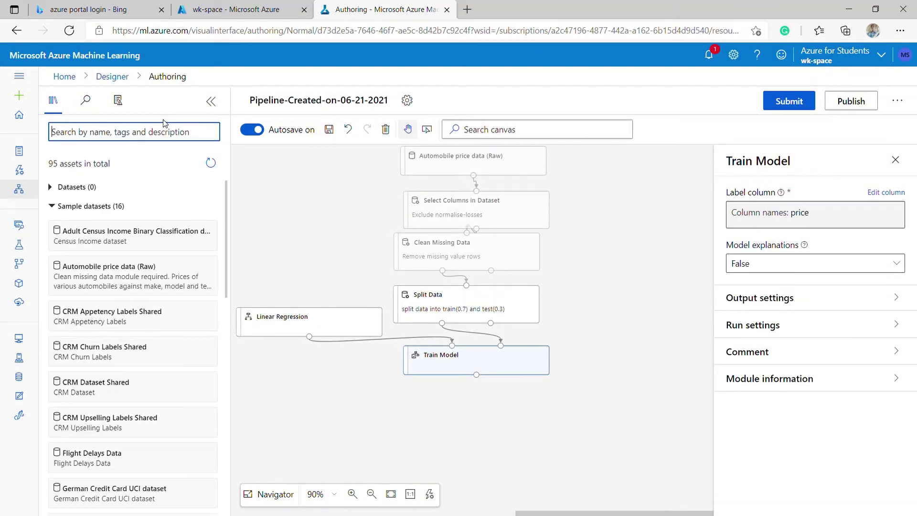
pyautogui.write('re model')
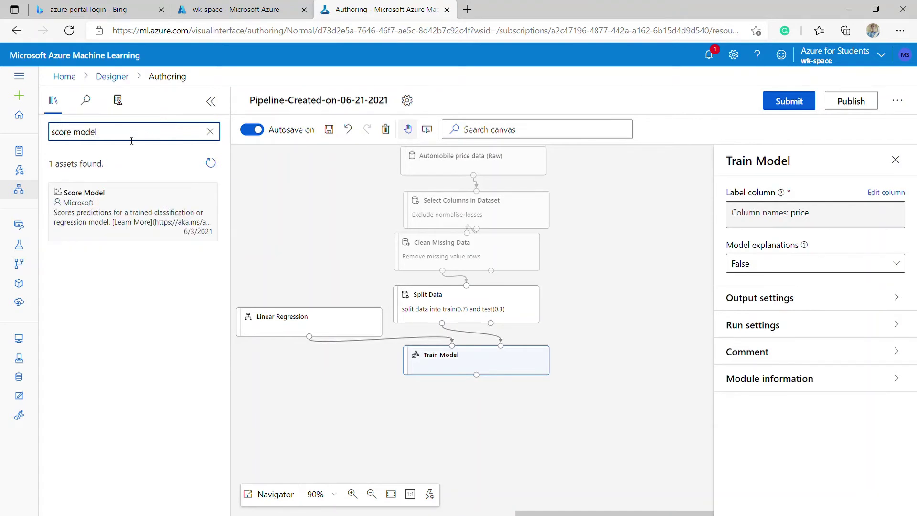
pyautogui.moveTo(114, 203); pyautogui.dragTo(481, 407)
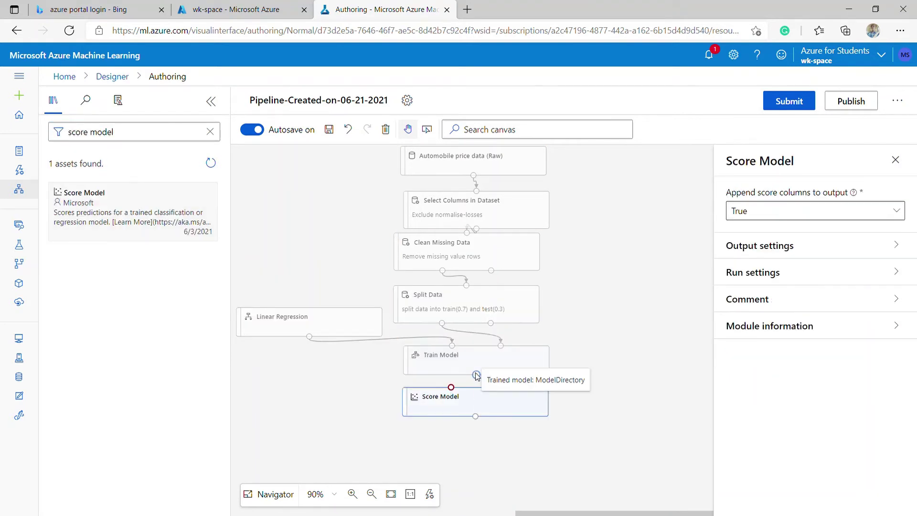
pyautogui.moveTo(477, 375); pyautogui.dragTo(524, 402)
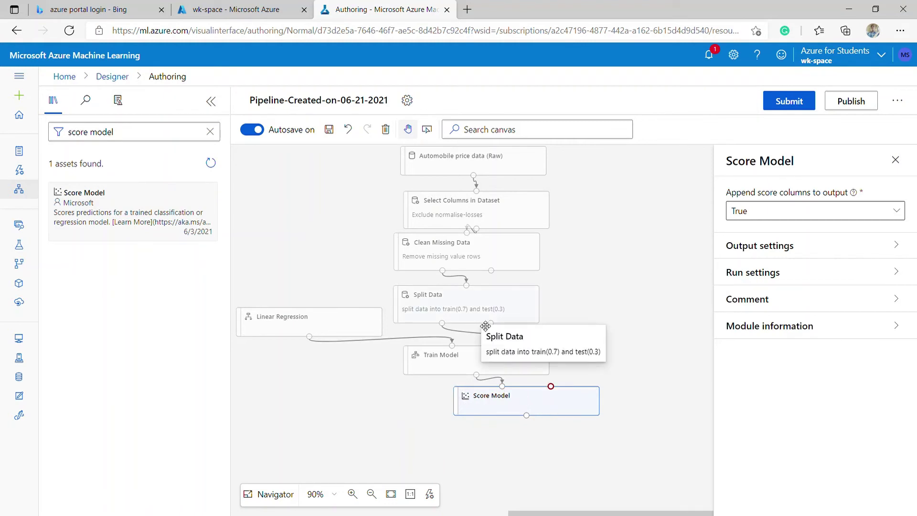
pyautogui.moveTo(492, 324); pyautogui.dragTo(552, 387)
pyautogui.moveTo(516, 308); pyautogui.dragTo(586, 310)
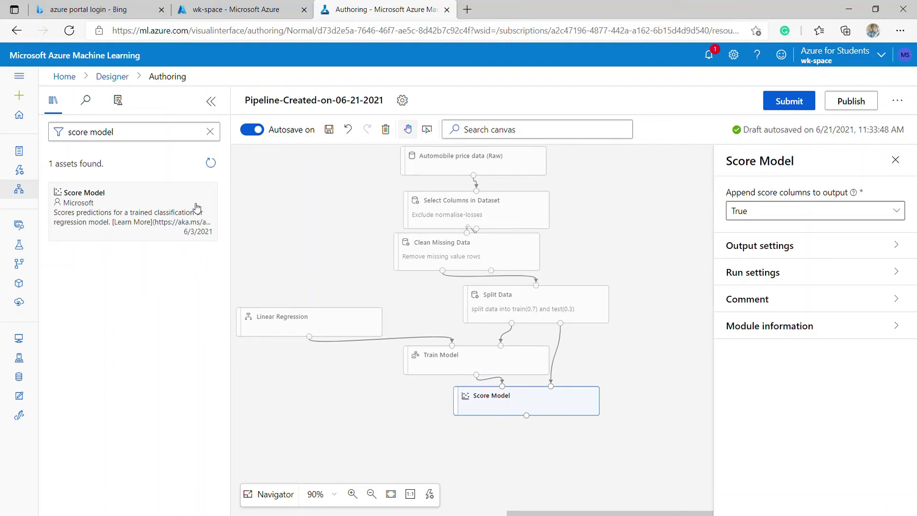
# Find the Evaluate Model module, place it below Score Model and connect Score Model's output to Evaluate Model's first input
pyautogui.click(194, 138)
pyautogui.click(213, 135)
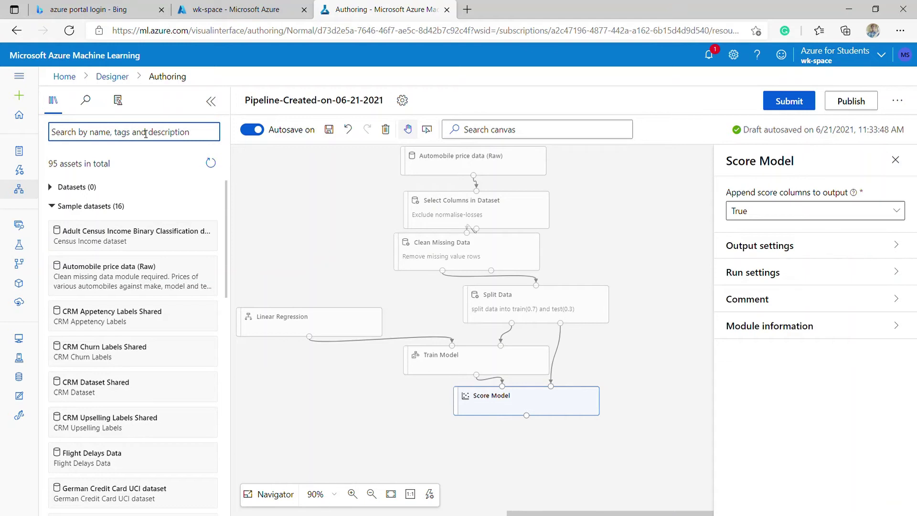
pyautogui.write('evlua')
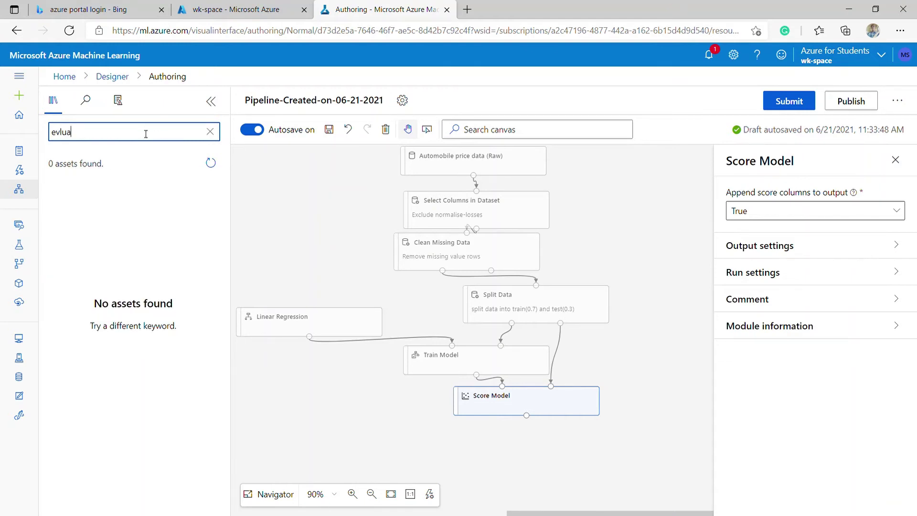
pyautogui.write('te')
pyautogui.press('BackSpace')
pyautogui.press('BackSpace')
pyautogui.press('BackSpace')
pyautogui.press('BackSpace')
pyautogui.press('BackSpace')
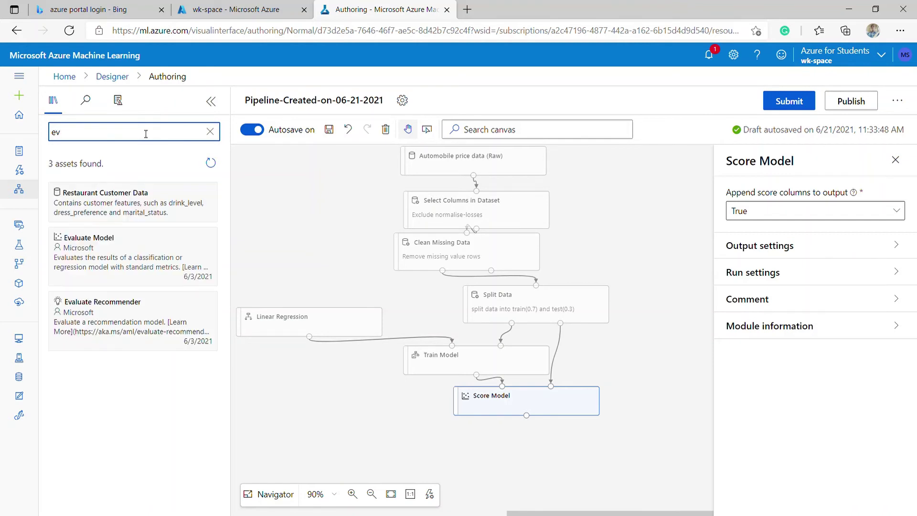
pyautogui.write('aluate')
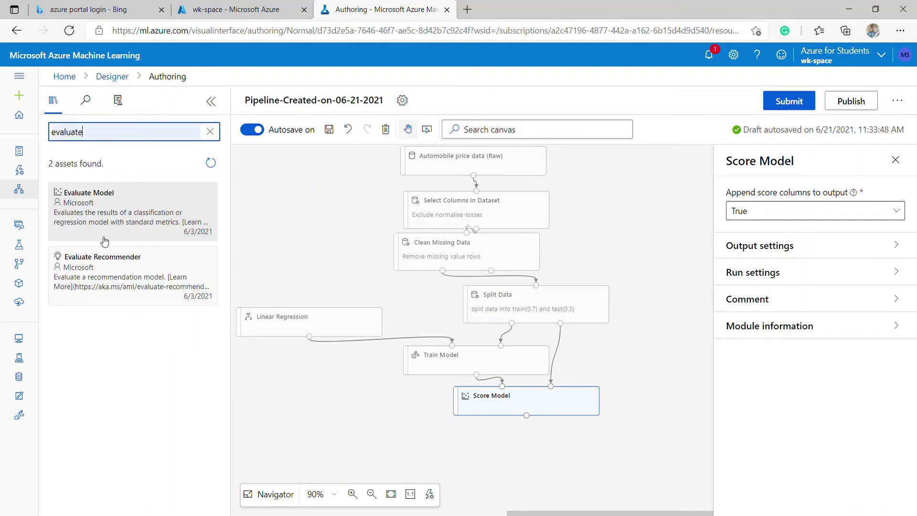
pyautogui.moveTo(114, 255); pyautogui.dragTo(535, 452)
pyautogui.moveTo(527, 415); pyautogui.dragTo(507, 433)
pyautogui.click(658, 368)
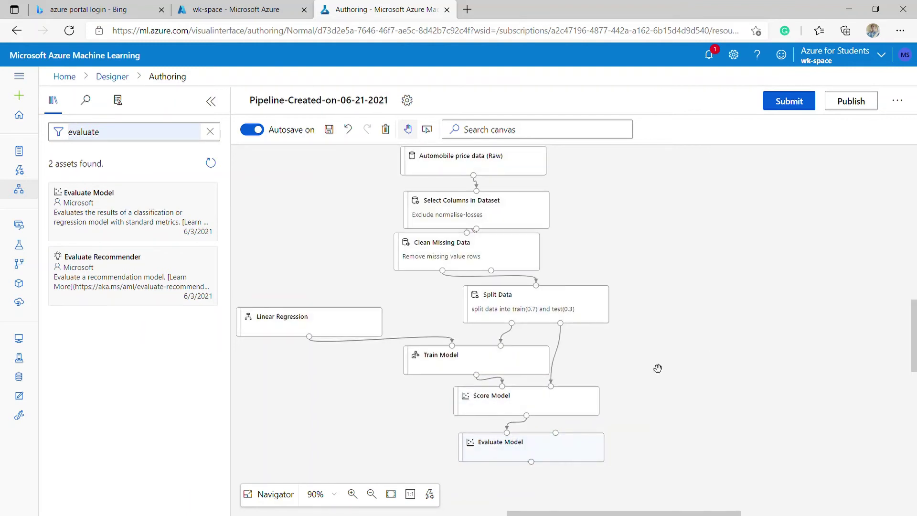
# Shift Clean Missing Data right and slightly down, and nudge Split Data down to space out the modules
pyautogui.click(478, 164)
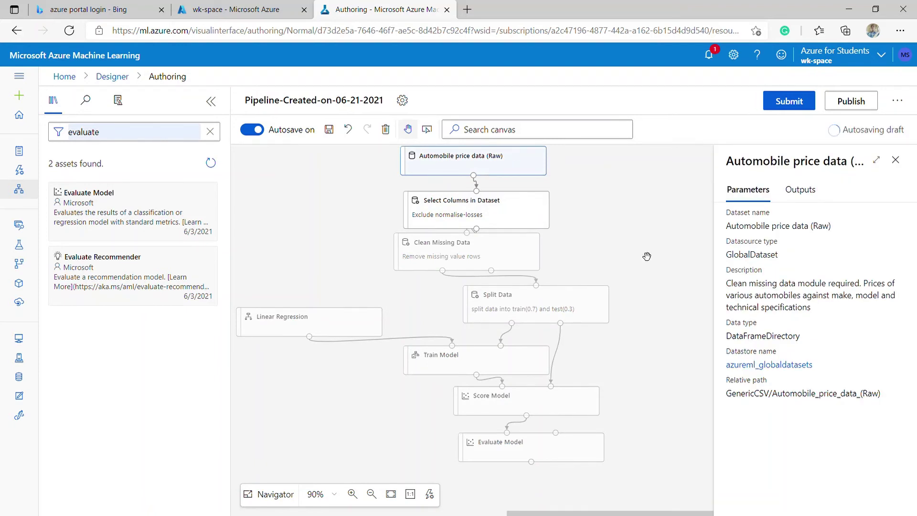
pyautogui.click(633, 311)
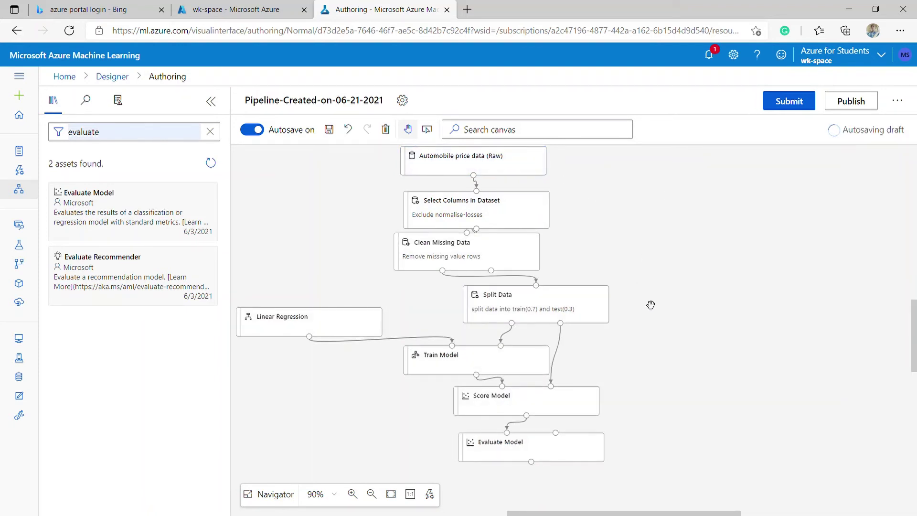
pyautogui.moveTo(509, 258); pyautogui.dragTo(537, 268)
pyautogui.moveTo(542, 306); pyautogui.dragTo(535, 313)
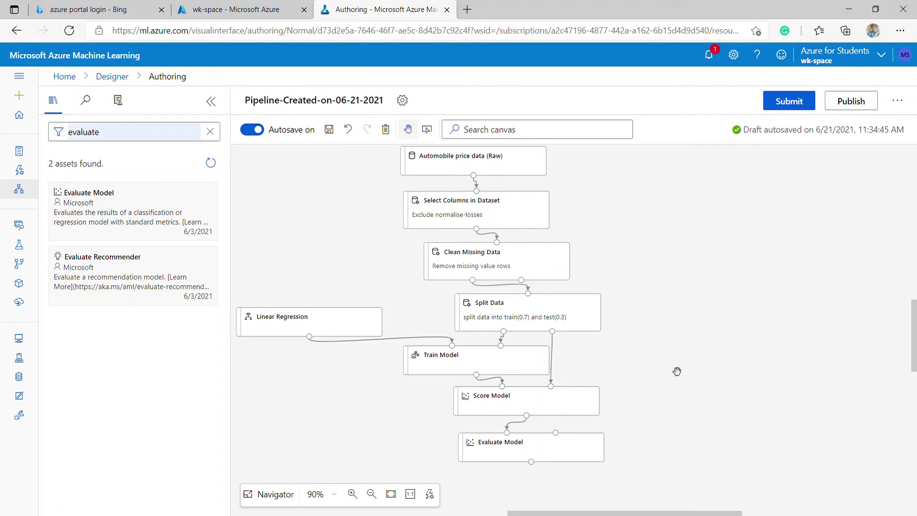
# Submit the pipeline run under a new experiment named pipe-run
pyautogui.scroll(1, 698, 295)
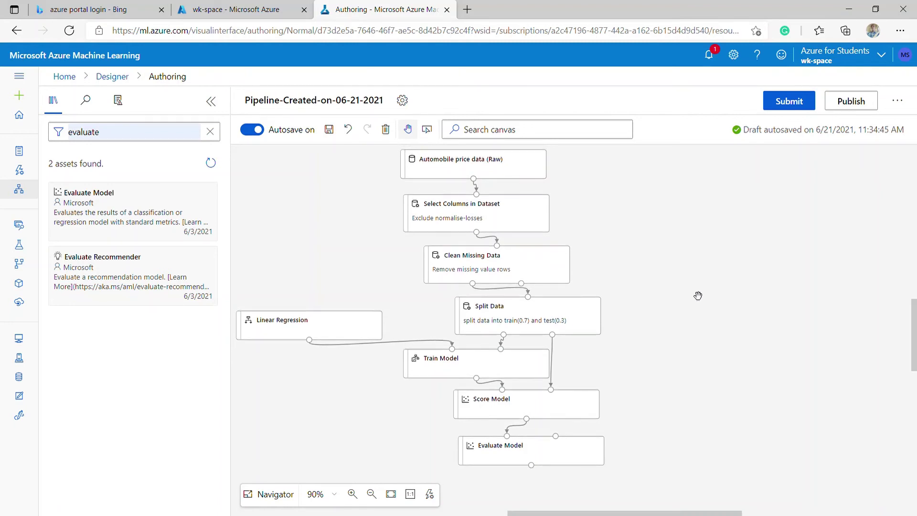
pyautogui.click(793, 107)
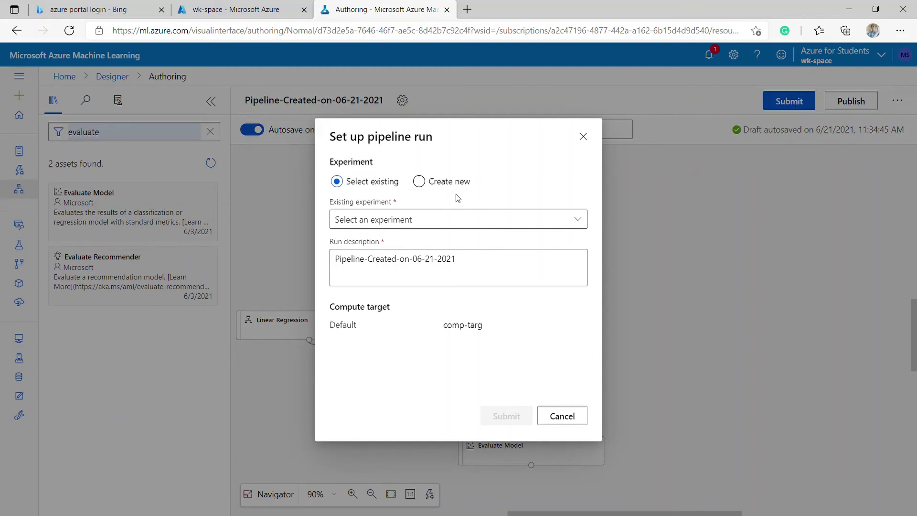
pyautogui.click(420, 184)
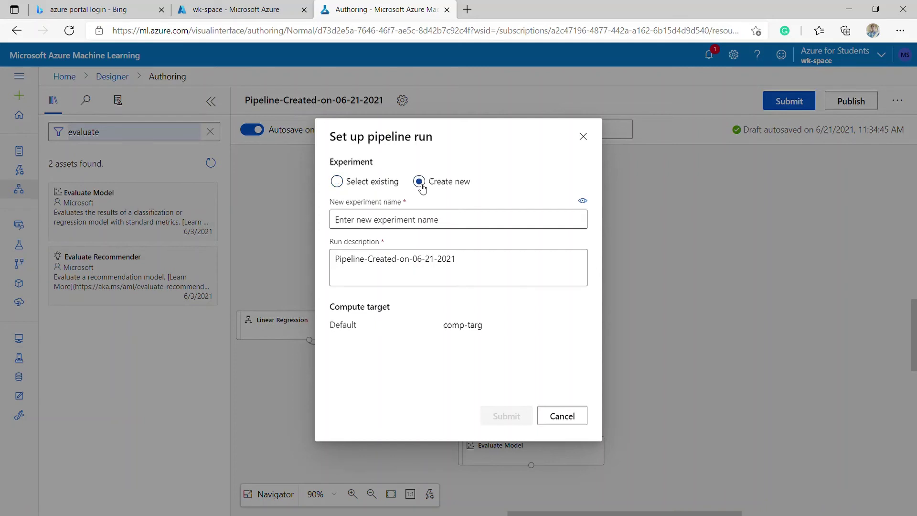
pyautogui.click(406, 219)
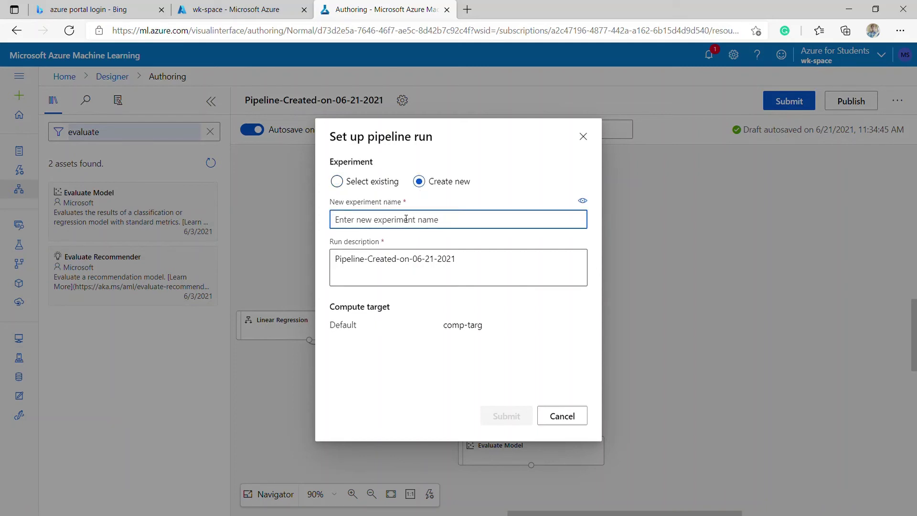
pyautogui.write('pi')
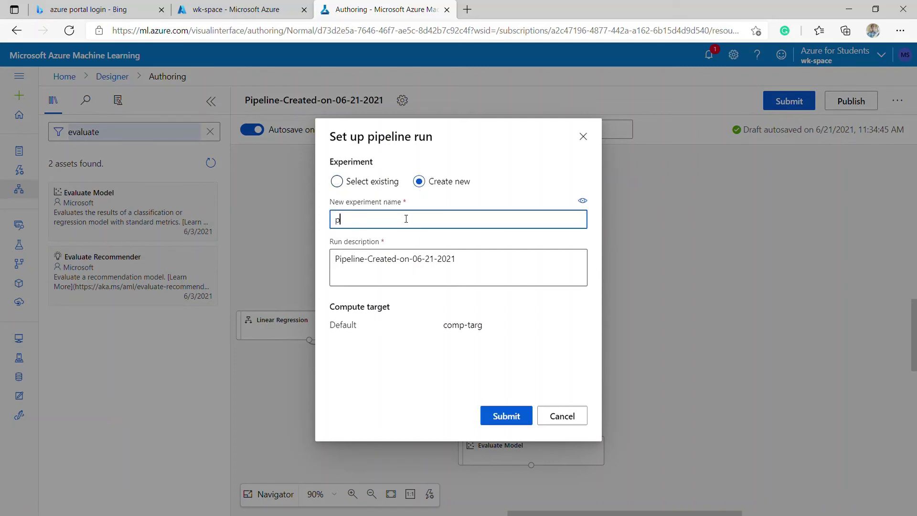
pyautogui.write('pe-run')
pyautogui.click(500, 418)
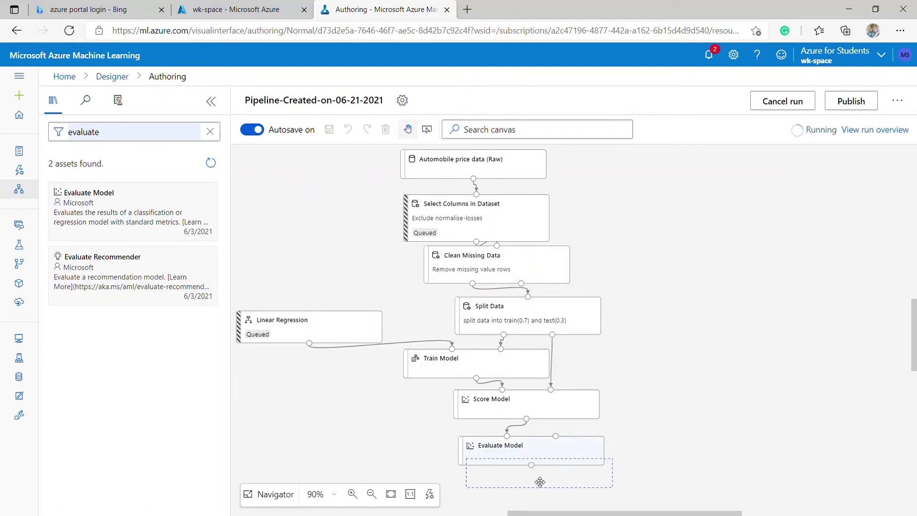
# Spread out the Evaluate Model, Score Model, Train Model, Split Data, Clean Missing Data and Select Columns in Dataset modules so their connections are clearer
pyautogui.moveTo(530, 454); pyautogui.dragTo(539, 477)
pyautogui.moveTo(498, 419); pyautogui.dragTo(504, 446)
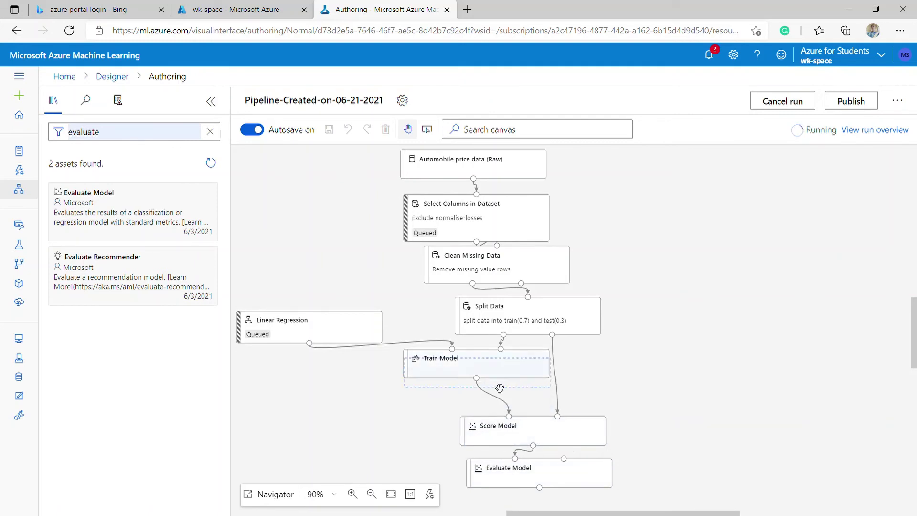
pyautogui.moveTo(498, 384); pyautogui.dragTo(469, 383)
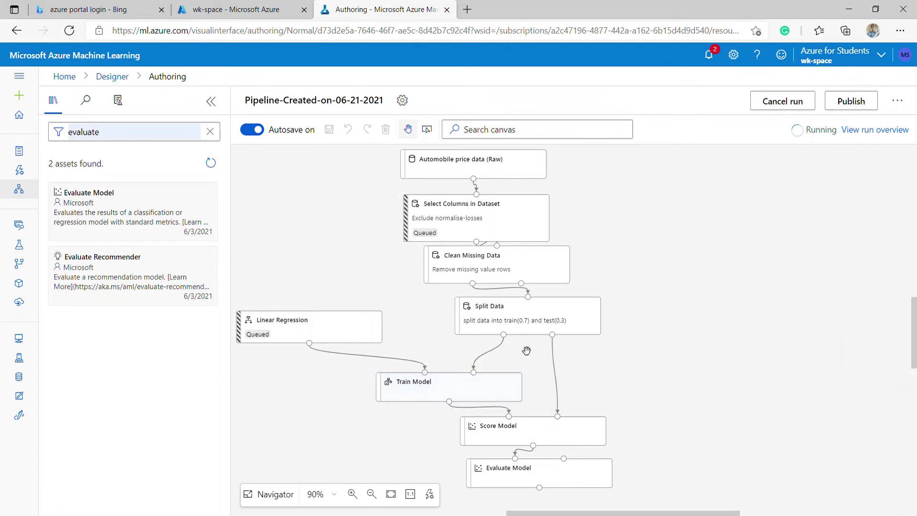
pyautogui.moveTo(528, 336); pyautogui.dragTo(525, 356)
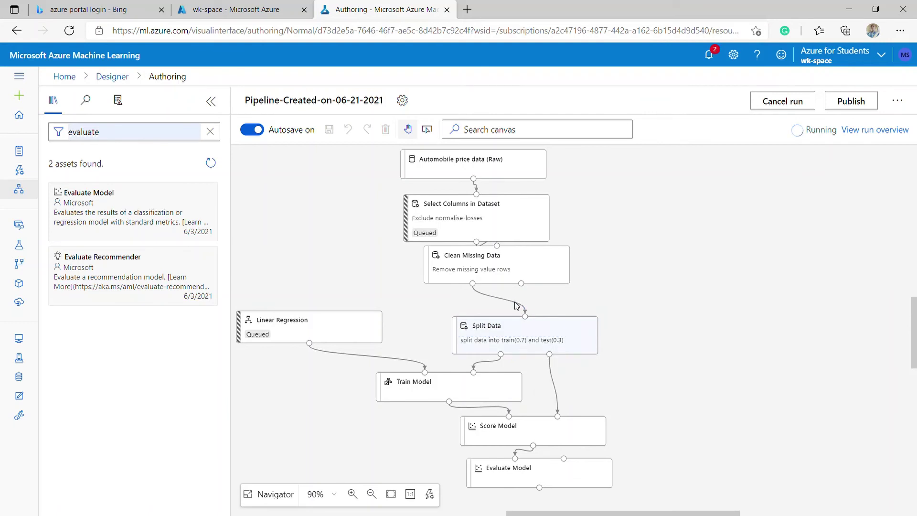
pyautogui.moveTo(522, 282); pyautogui.dragTo(523, 295)
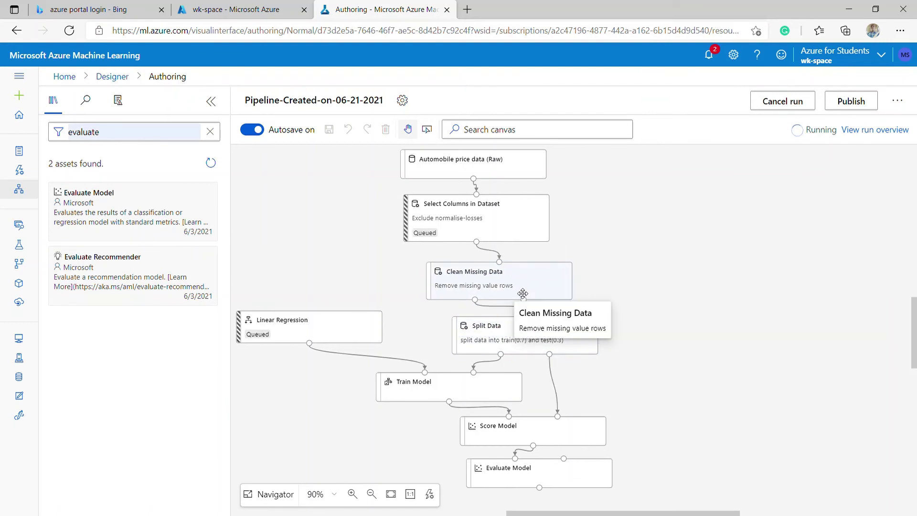
pyautogui.moveTo(517, 243); pyautogui.dragTo(521, 251)
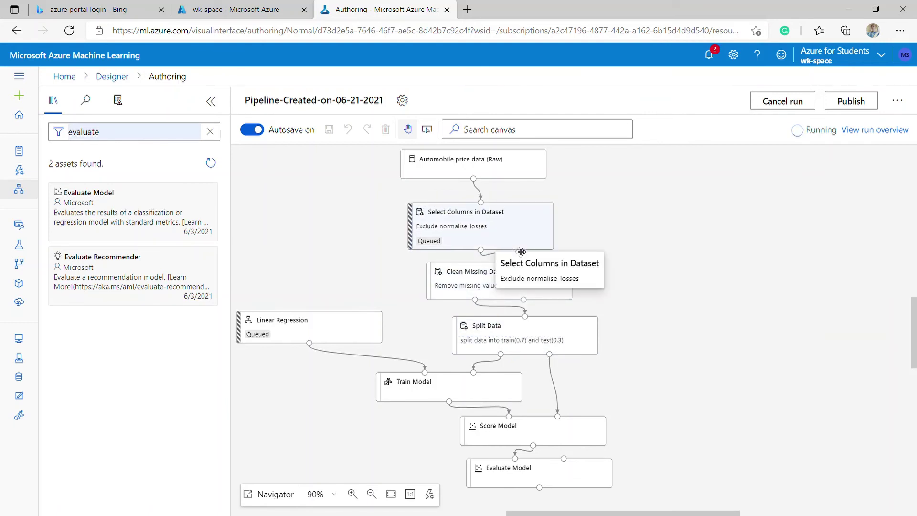
pyautogui.moveTo(537, 330)
pyautogui.mouseDown()
pyautogui.moveTo(537, 340)
pyautogui.moveTo(526, 326)
pyautogui.mouseUp()
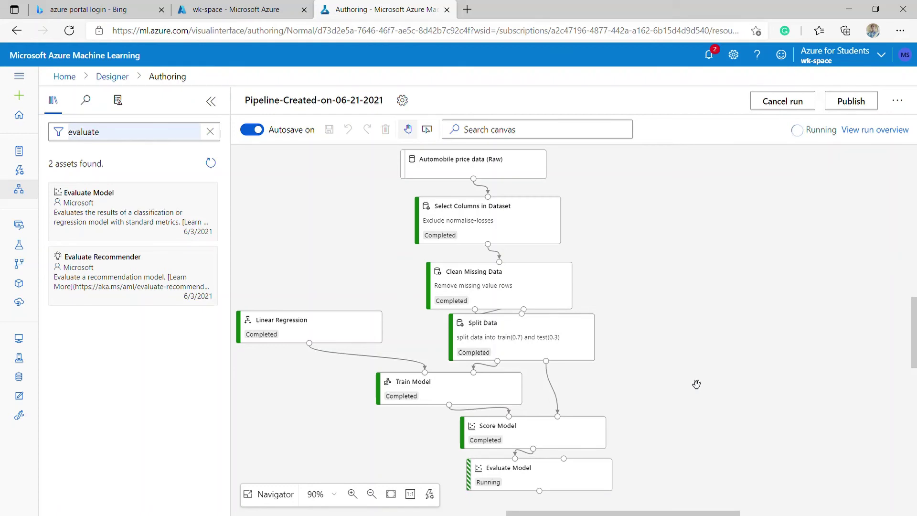
pyautogui.scroll(-1, 696, 385)
pyautogui.scroll(-1, 697, 385)
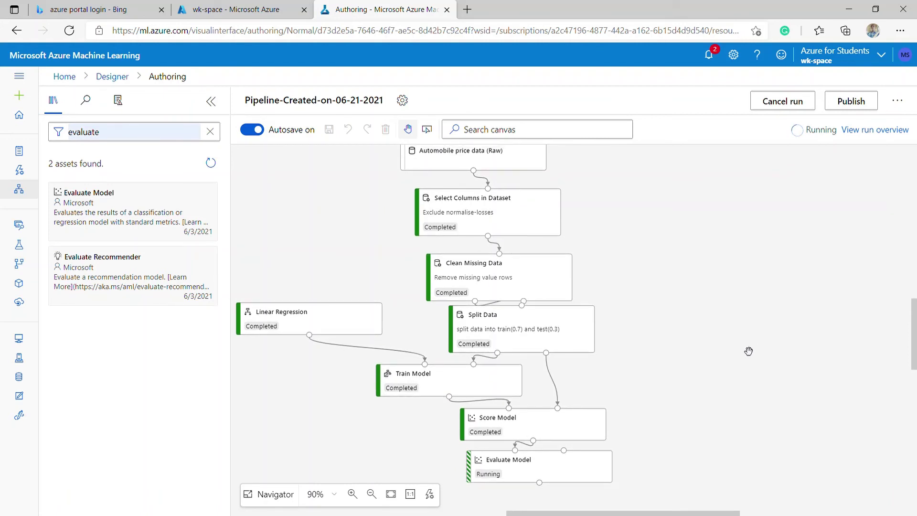
pyautogui.scroll(1, 748, 351)
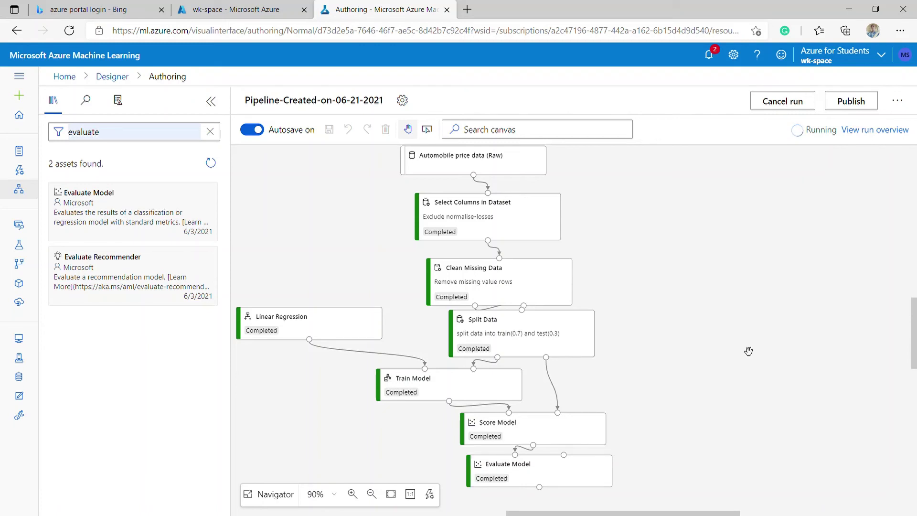
pyautogui.scroll(-1, 749, 351)
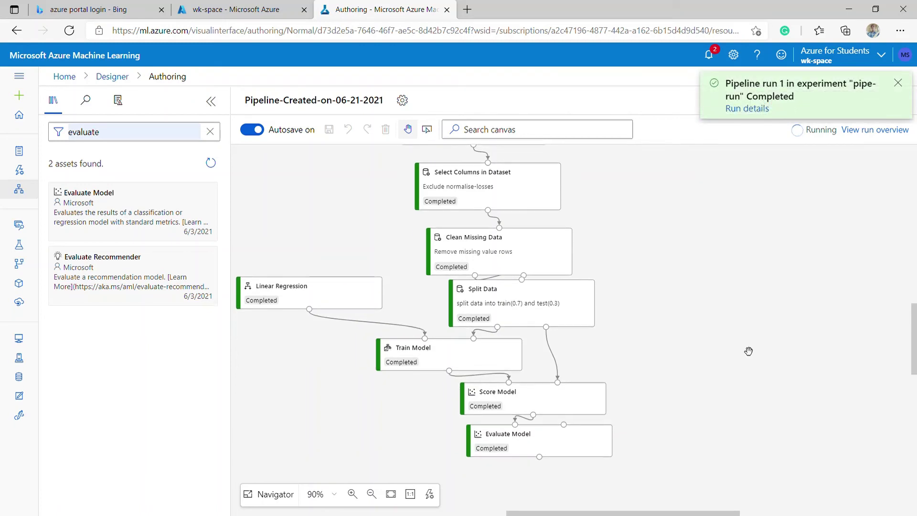
pyautogui.scroll(1, 749, 351)
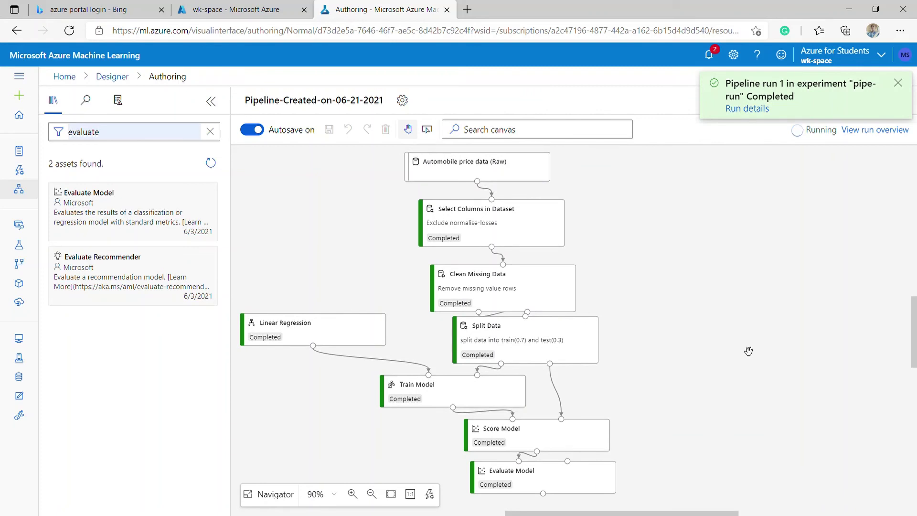
pyautogui.scroll(-1, 748, 351)
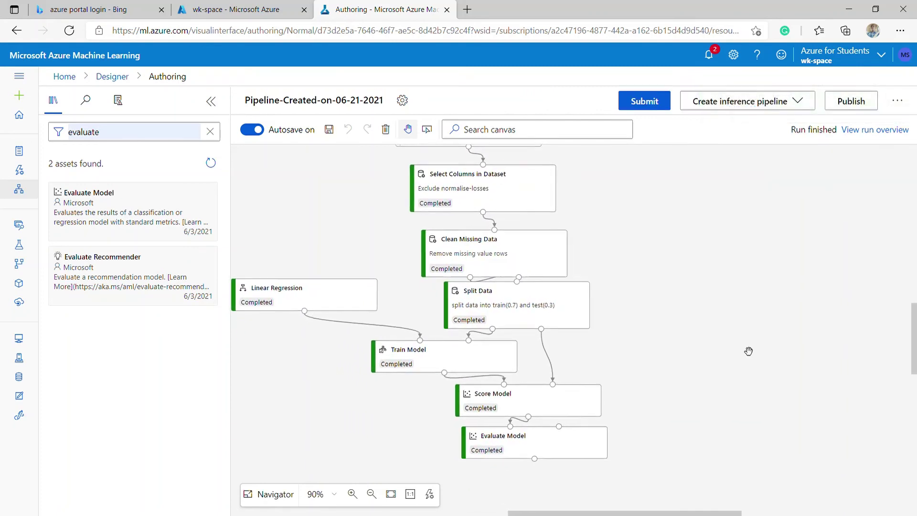
pyautogui.scroll(1, 749, 351)
pyautogui.scroll(1, 749, 352)
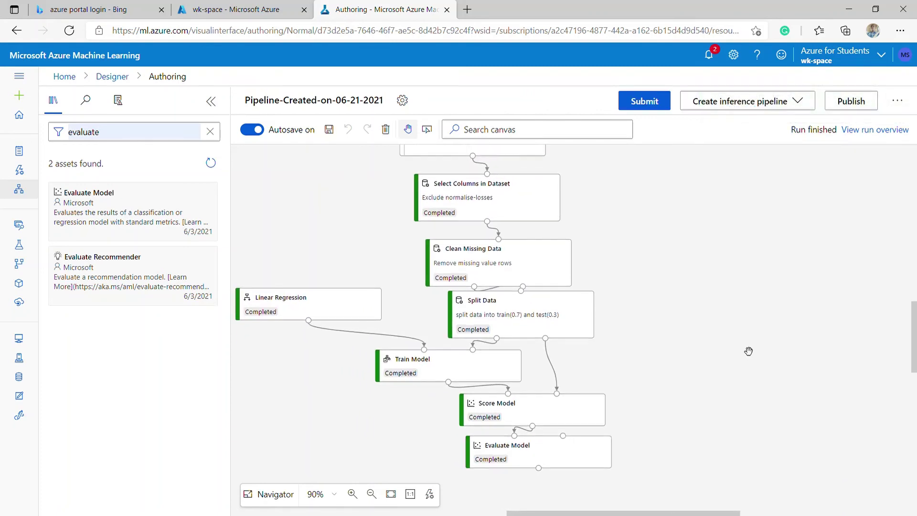
pyautogui.scroll(1, 749, 351)
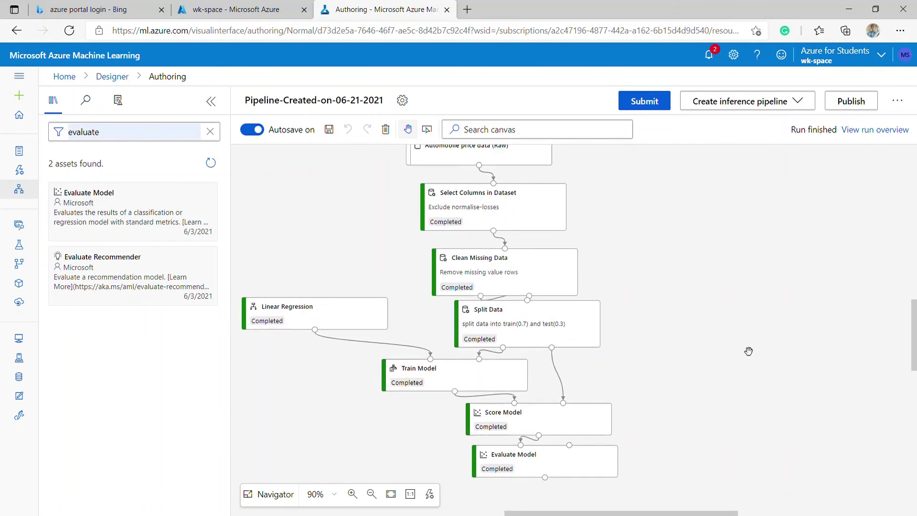
pyautogui.scroll(1, 749, 351)
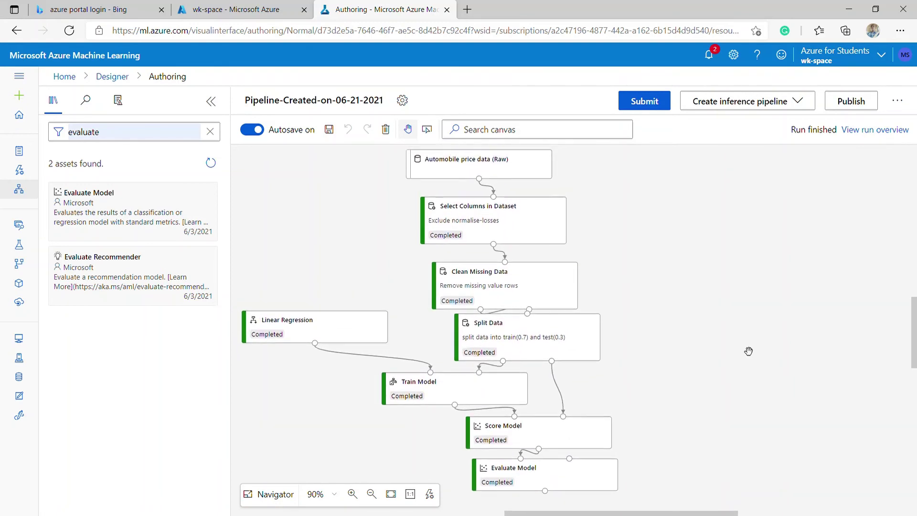
pyautogui.scroll(-1, 749, 351)
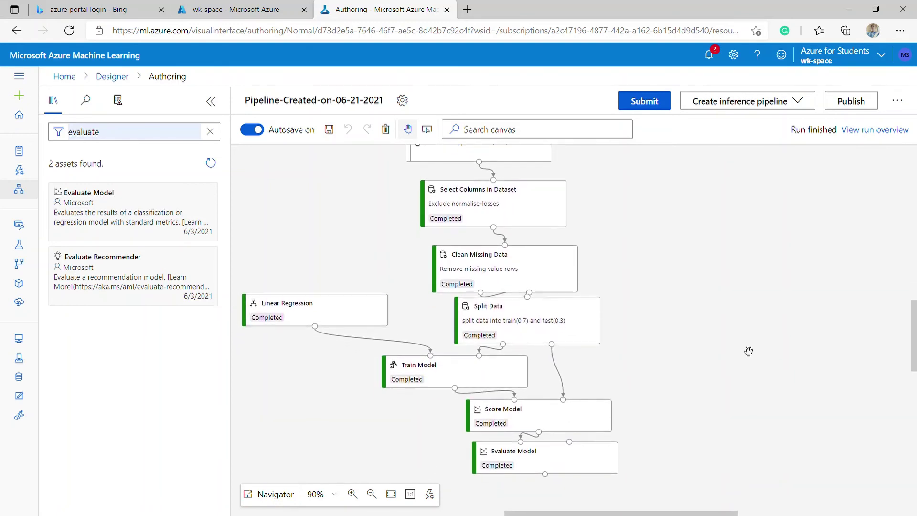
# Visualize the scored dataset of the Score Model module and examine the statistics of its price column
pyautogui.click(572, 426)
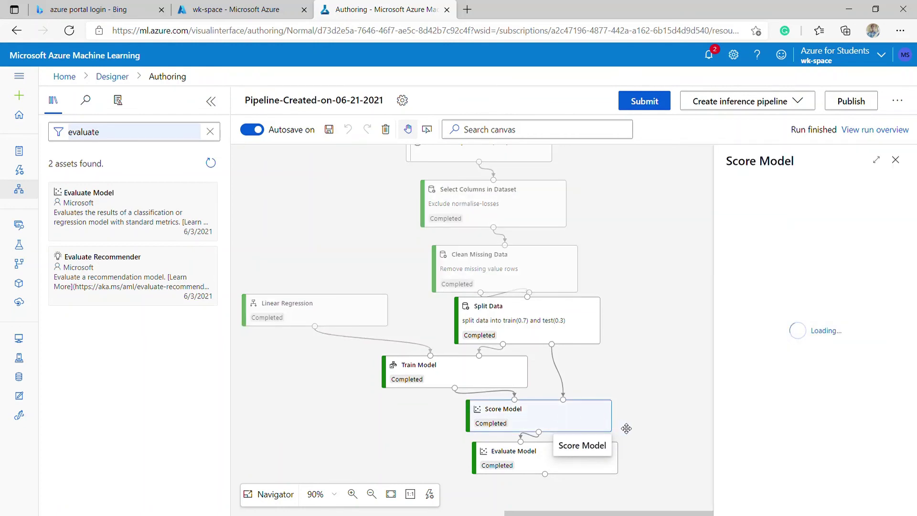
pyautogui.rightClick(538, 413)
pyautogui.moveTo(492, 379)
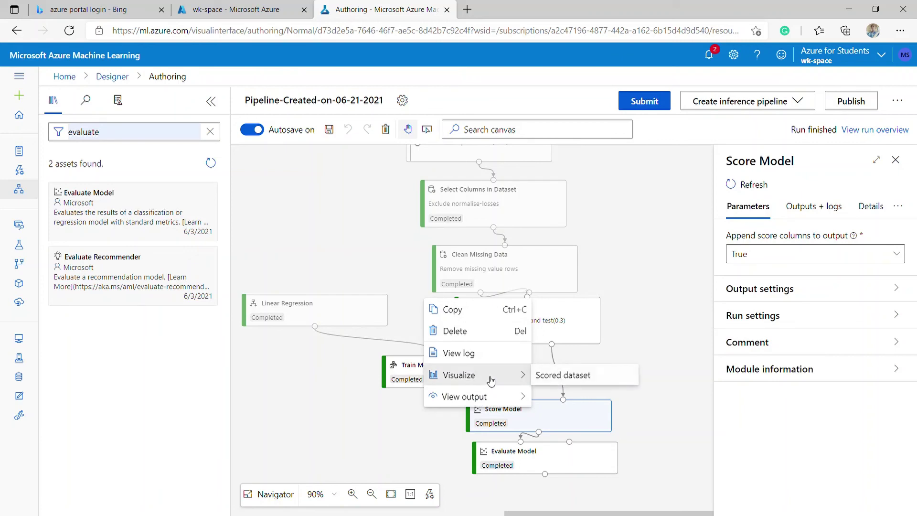
pyautogui.click(595, 374)
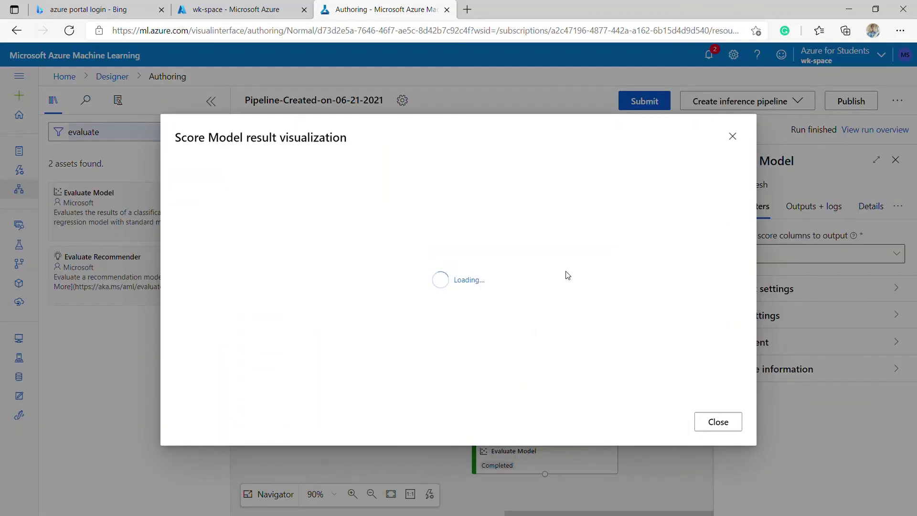
pyautogui.hscroll(5, 487, 300)
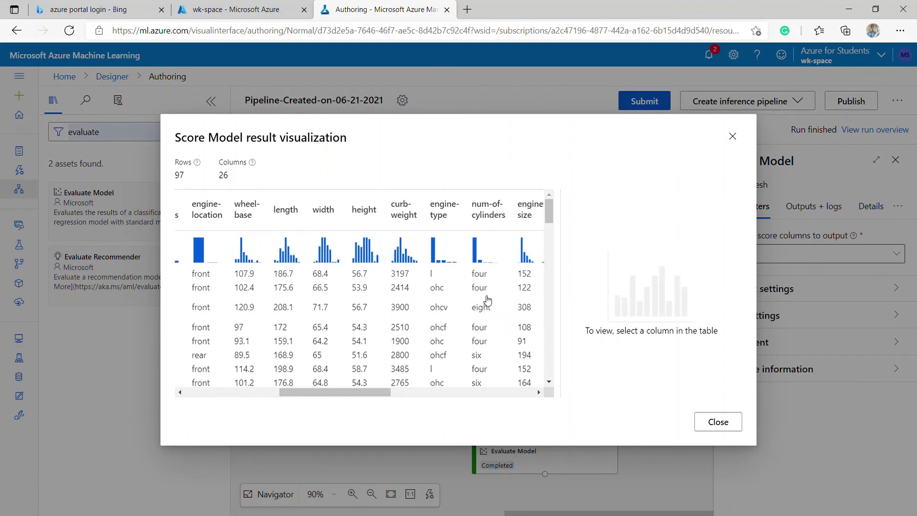
pyautogui.hscroll(5, 487, 300)
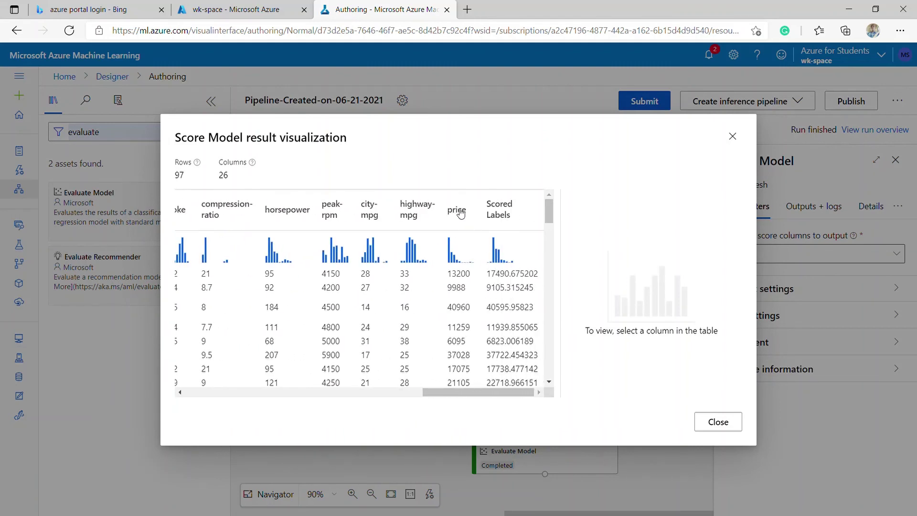
pyautogui.click(460, 213)
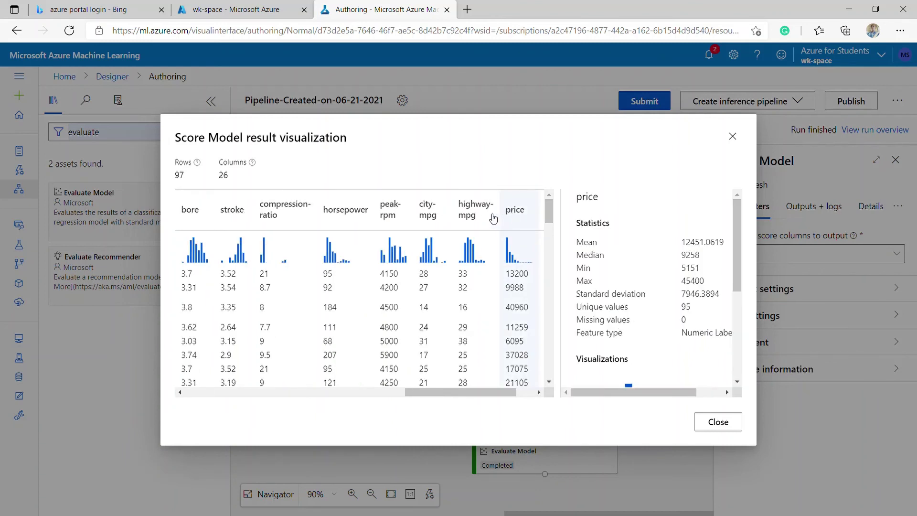
# Select the Scored Labels column in the Score Model results and compare its predictions with the price values row by row
pyautogui.hscroll(2, 499, 221)
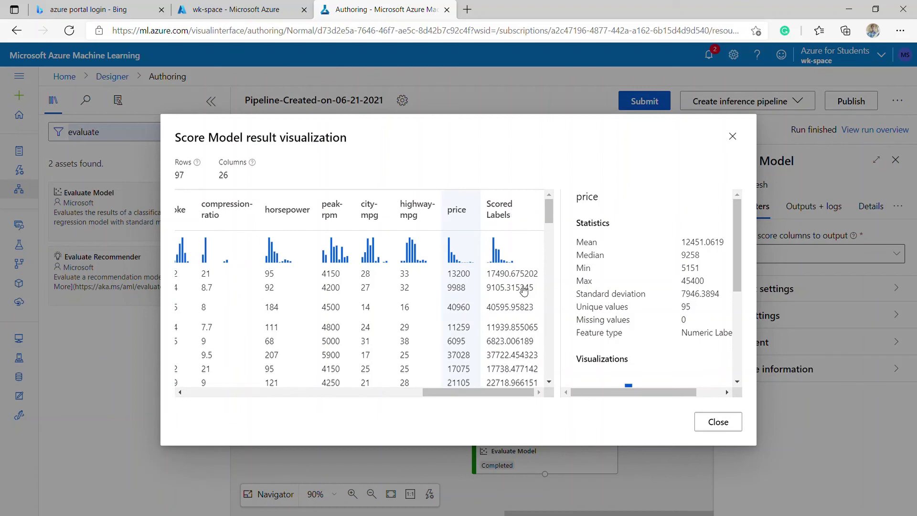
pyautogui.click(513, 215)
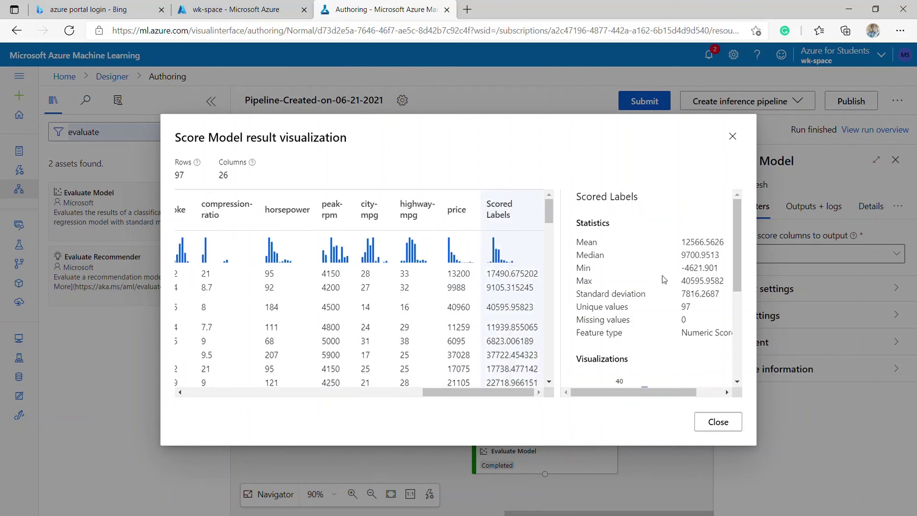
pyautogui.scroll(-2, 671, 304)
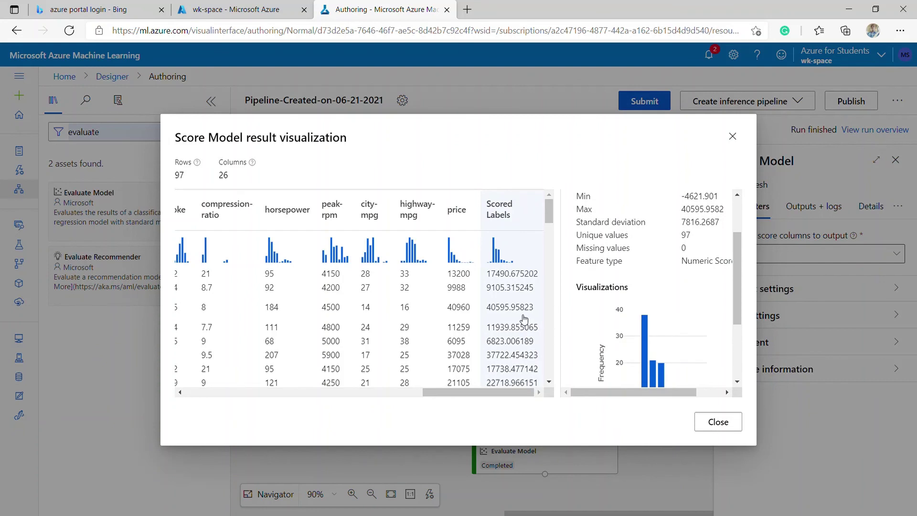
pyautogui.scroll(-1, 524, 319)
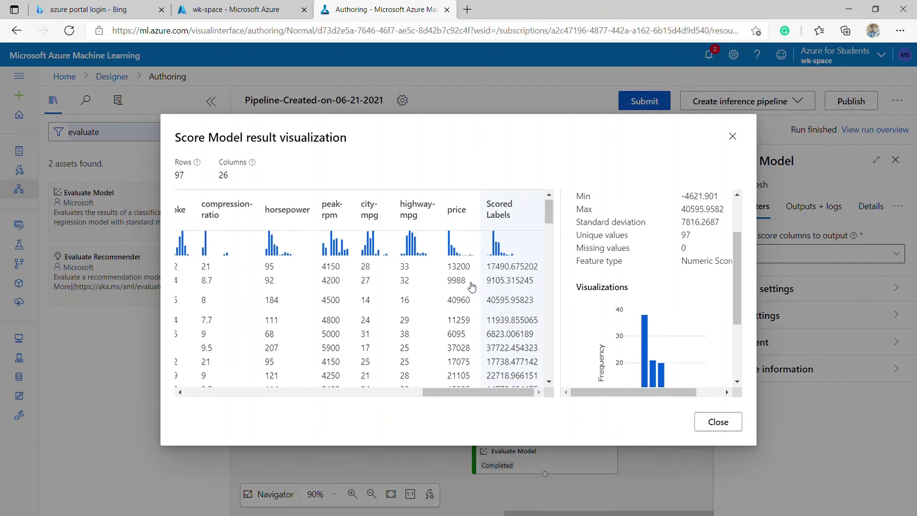
pyautogui.scroll(-1, 471, 301)
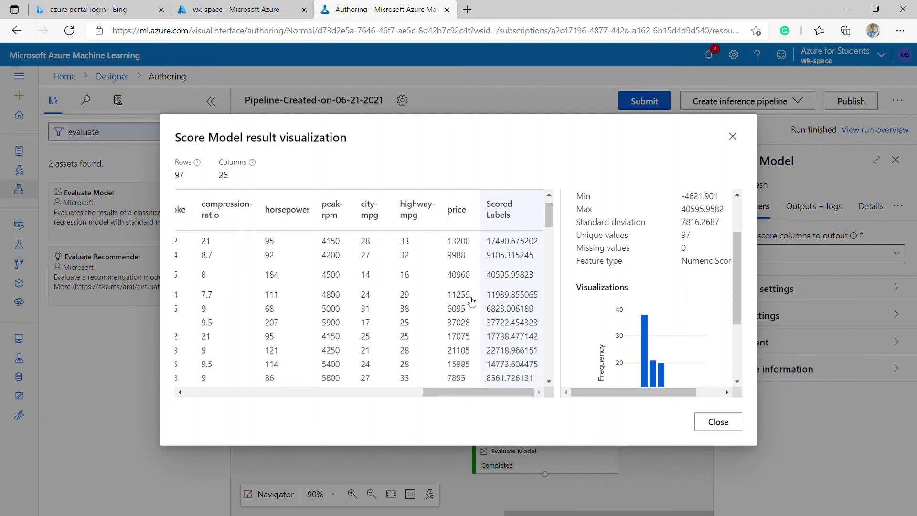
pyautogui.scroll(-1, 471, 301)
pyautogui.scroll(-1, 472, 301)
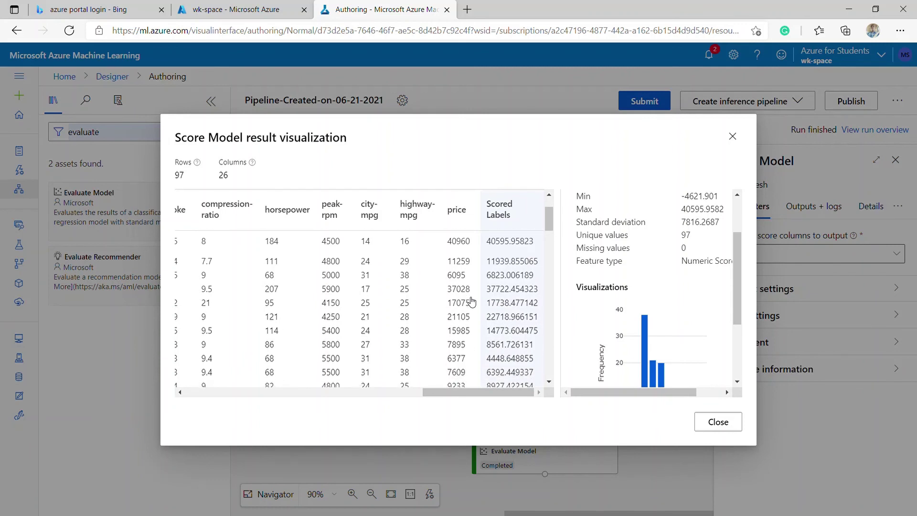
pyautogui.scroll(1, 471, 302)
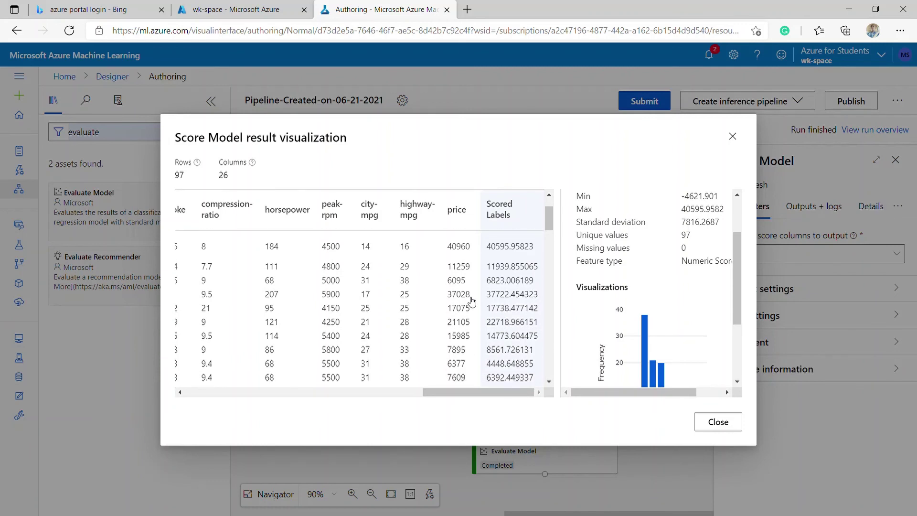
pyautogui.scroll(-1, 472, 301)
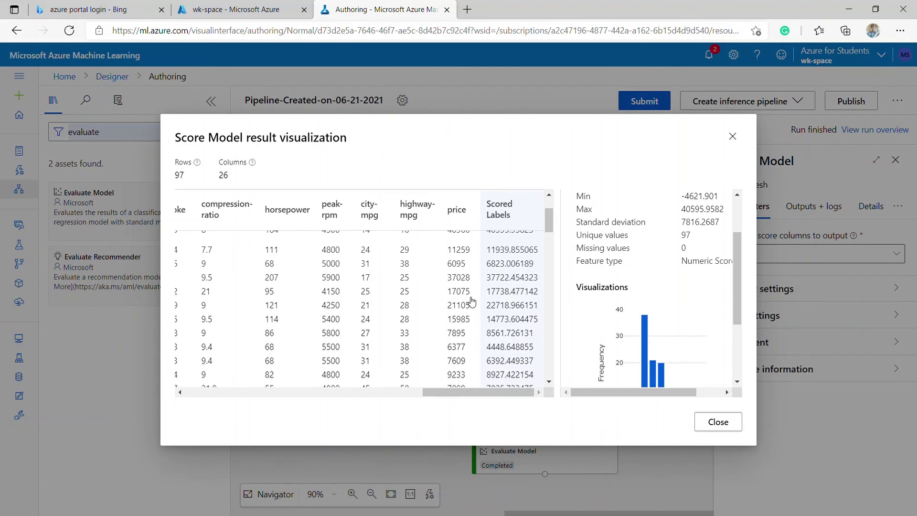
pyautogui.scroll(-1, 471, 301)
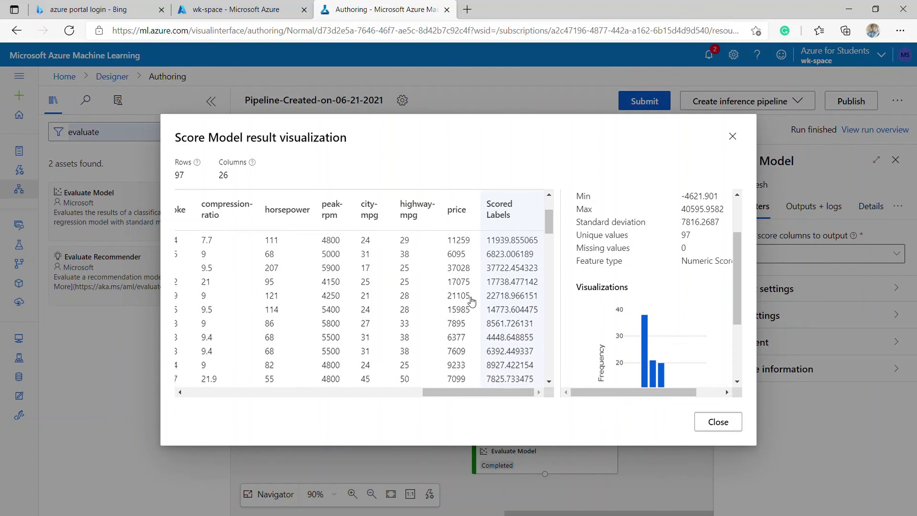
pyautogui.scroll(-3, 471, 301)
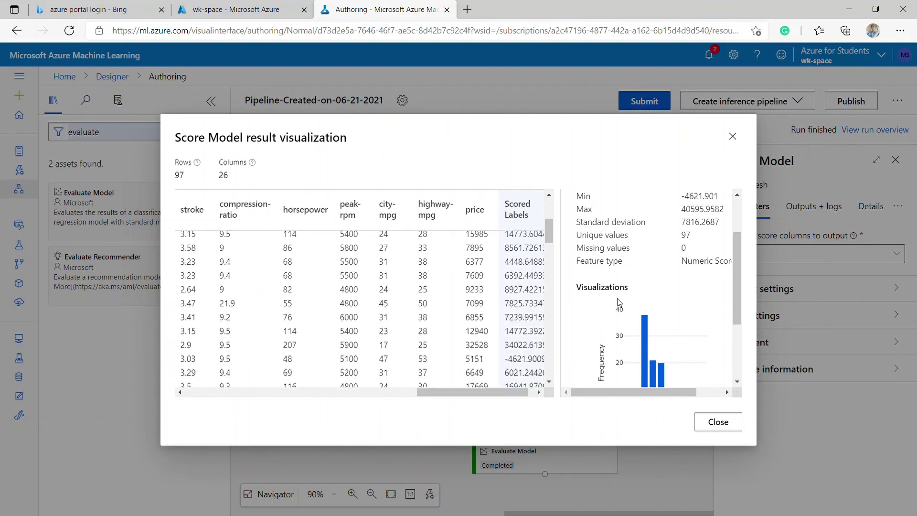
pyautogui.scroll(-1, 620, 303)
# Examine the statistics and frequency histogram of the Scored Labels column, and close the Score Model result visualization
pyautogui.scroll(3, 619, 302)
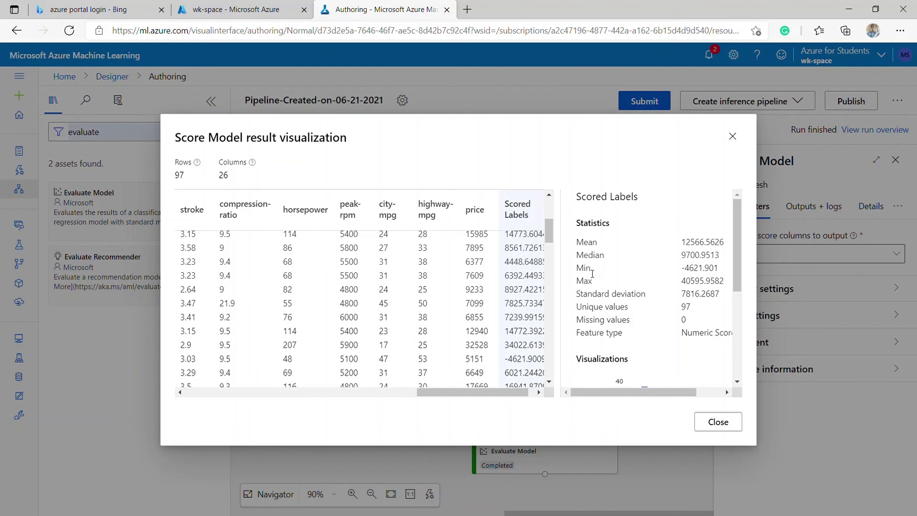
pyautogui.scroll(-1, 607, 291)
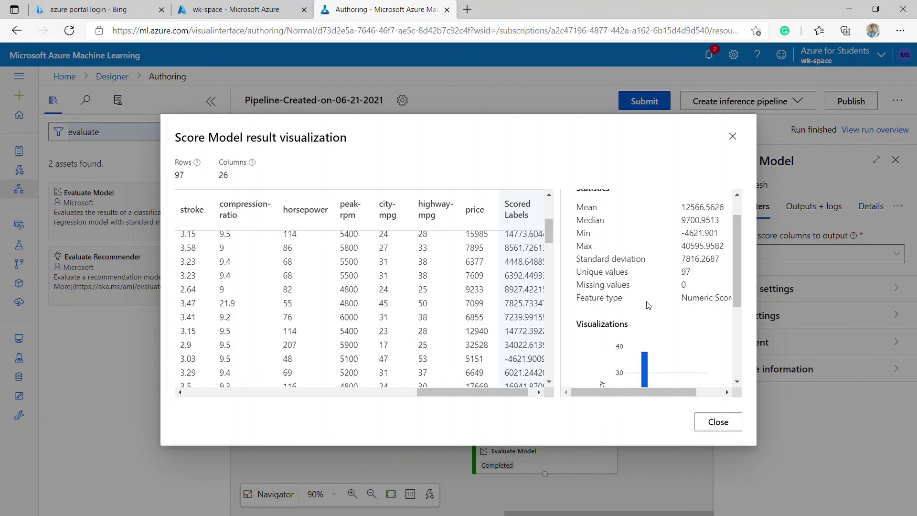
pyautogui.scroll(1, 649, 305)
pyautogui.scroll(-3, 648, 305)
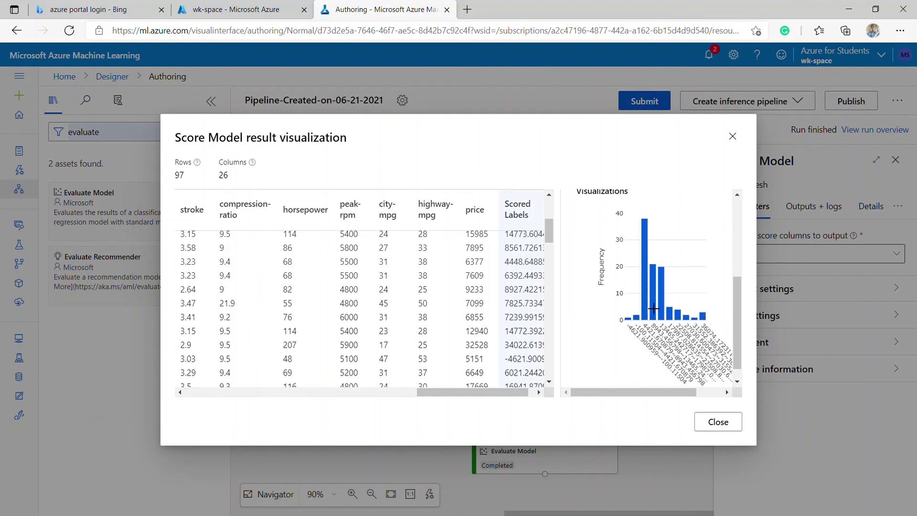
pyautogui.scroll(1, 654, 309)
pyautogui.scroll(-1, 654, 309)
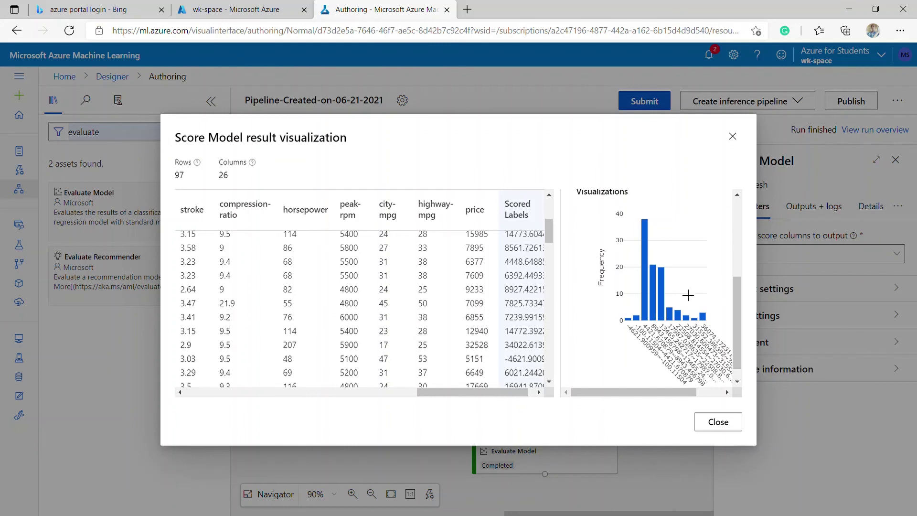
pyautogui.scroll(-1, 688, 296)
pyautogui.hscroll(1, 688, 296)
pyautogui.scroll(1, 688, 294)
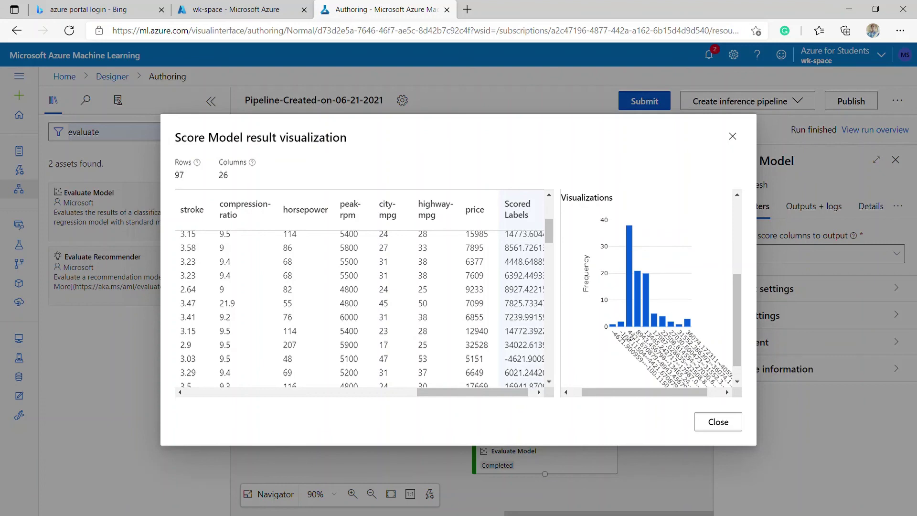
pyautogui.scroll(-1, 653, 354)
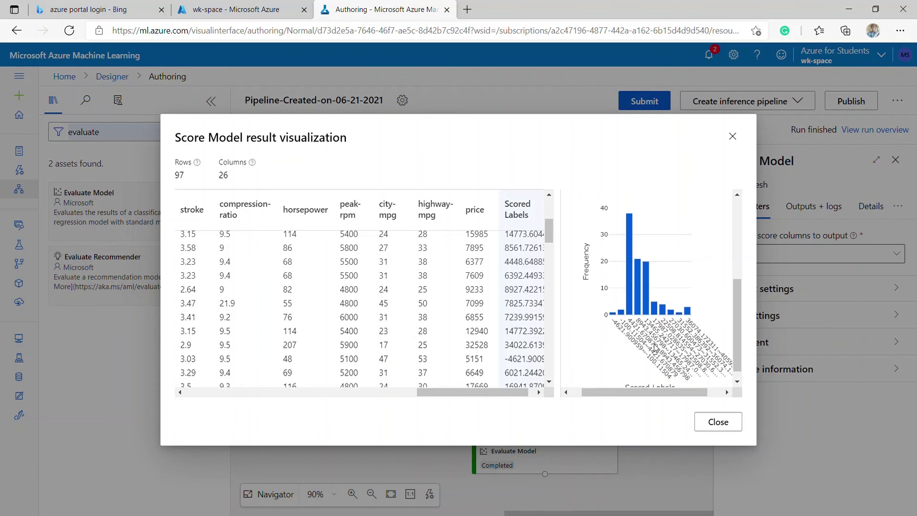
pyautogui.scroll(3, 679, 372)
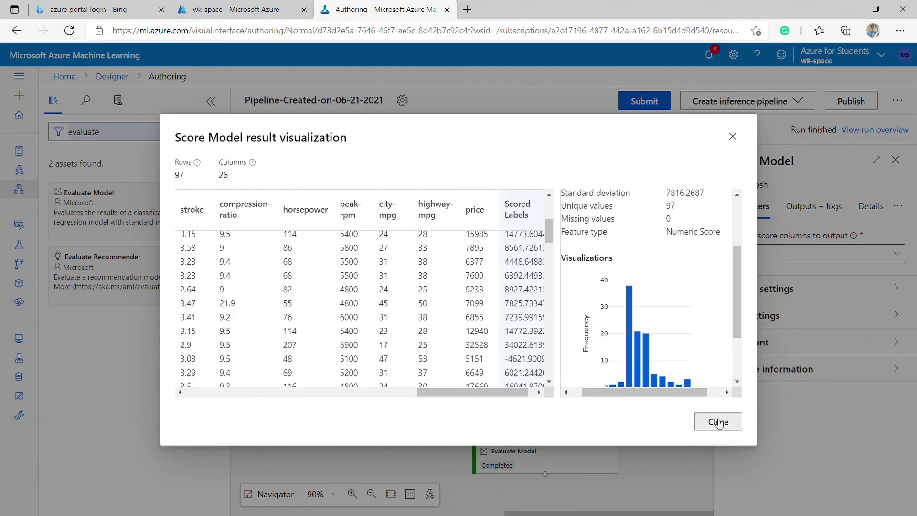
pyautogui.click(718, 421)
# Visualize the evaluation results of the Evaluate Model module and read through all its error metric columns
pyautogui.scroll(-2, 569, 427)
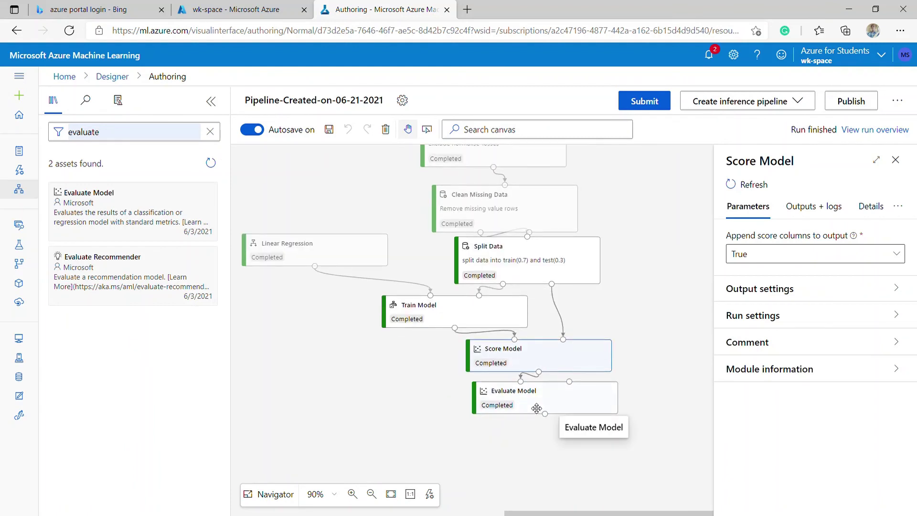
pyautogui.click(536, 407)
pyautogui.scroll(2, 536, 410)
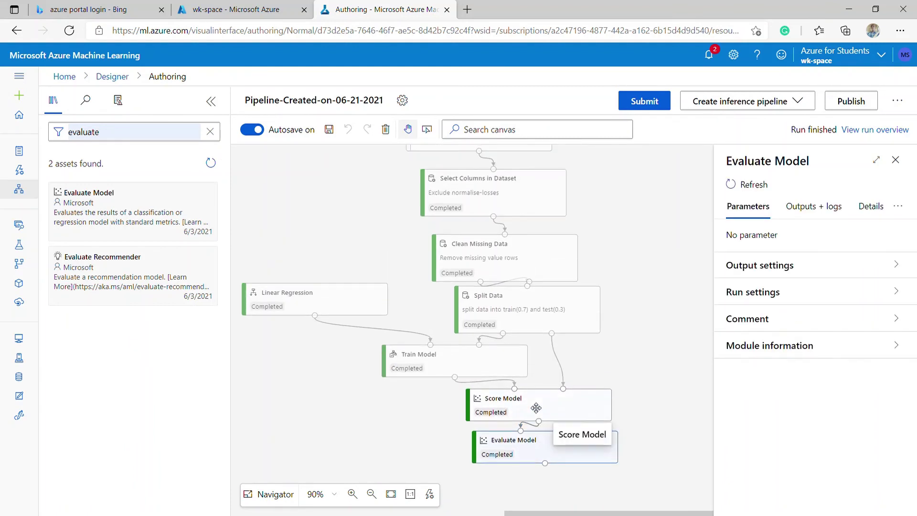
pyautogui.rightClick(530, 442)
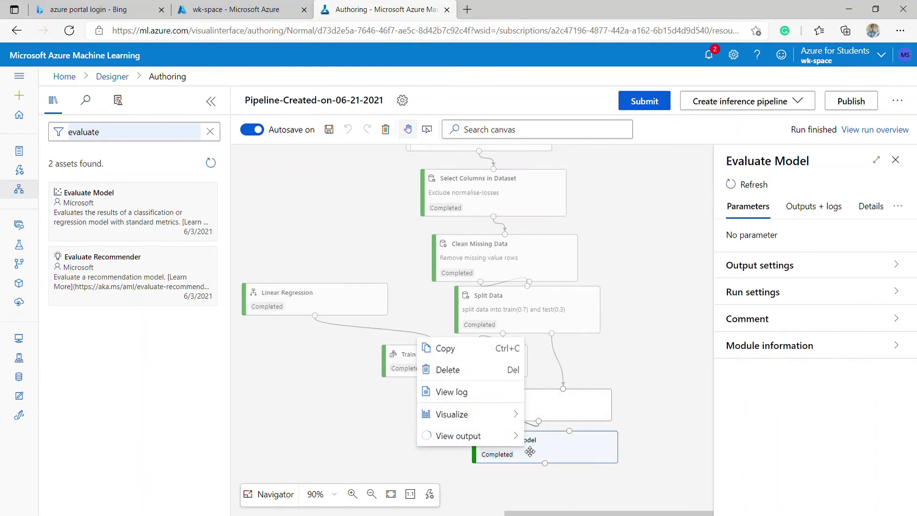
pyautogui.moveTo(498, 419)
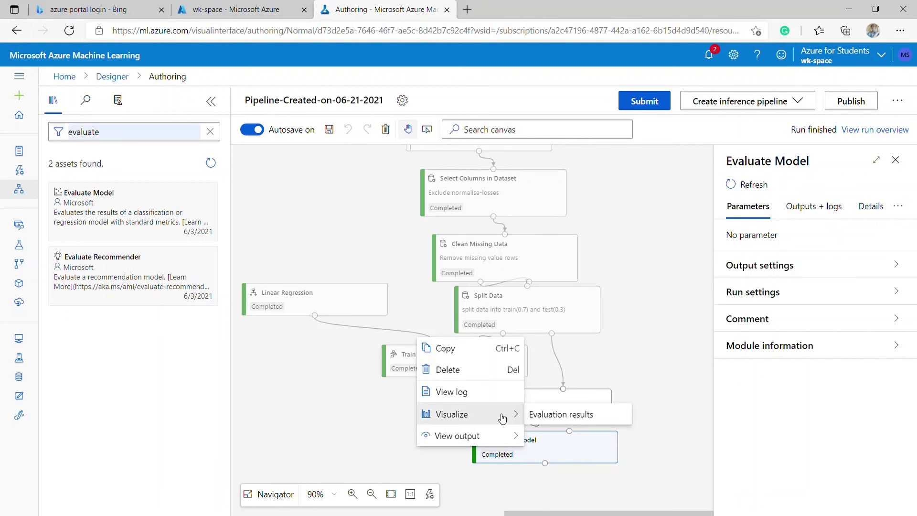
pyautogui.click(564, 419)
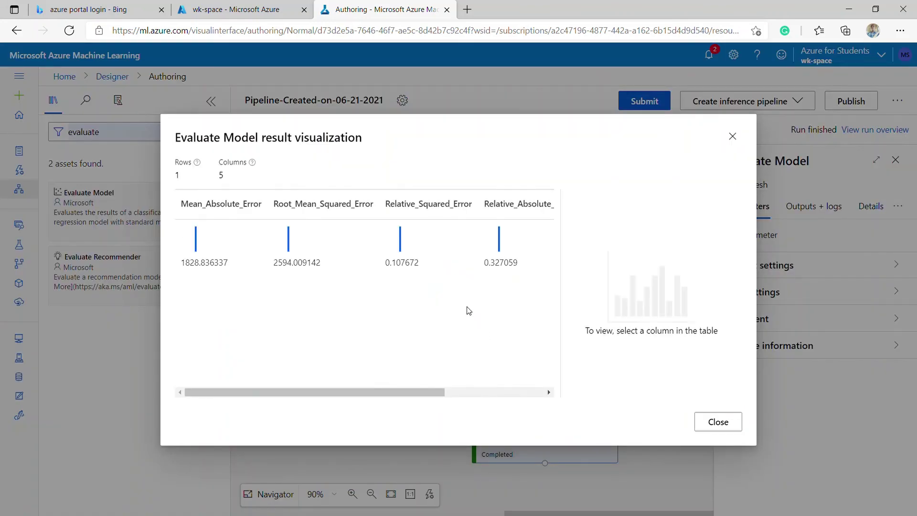
pyautogui.hscroll(5, 370, 277)
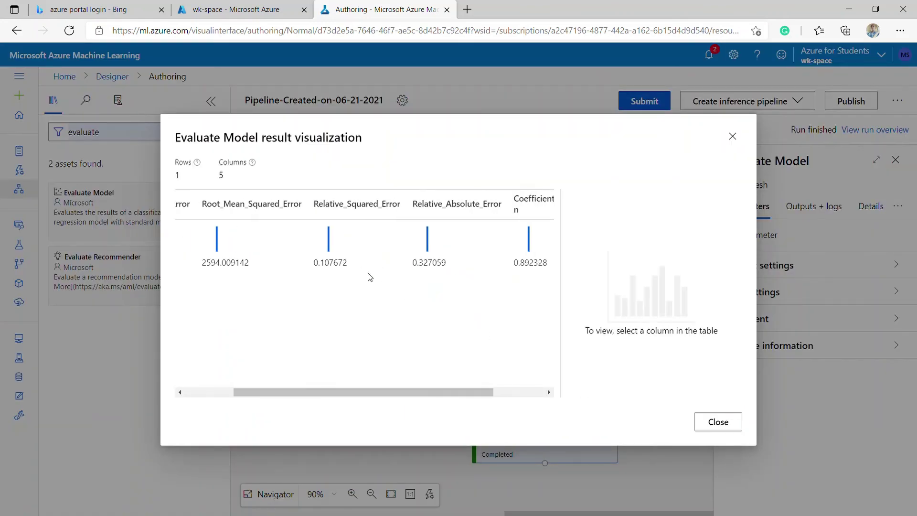
pyautogui.hscroll(-5, 370, 277)
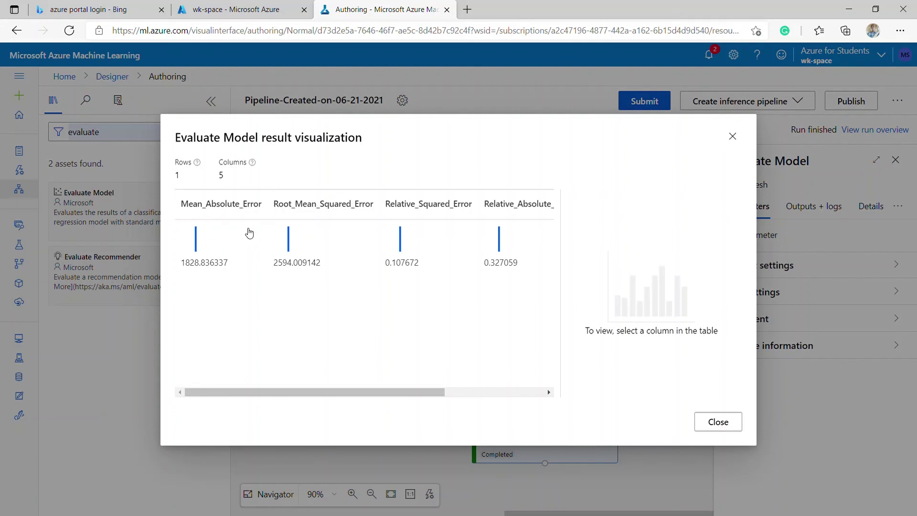
pyautogui.hscroll(3, 300, 220)
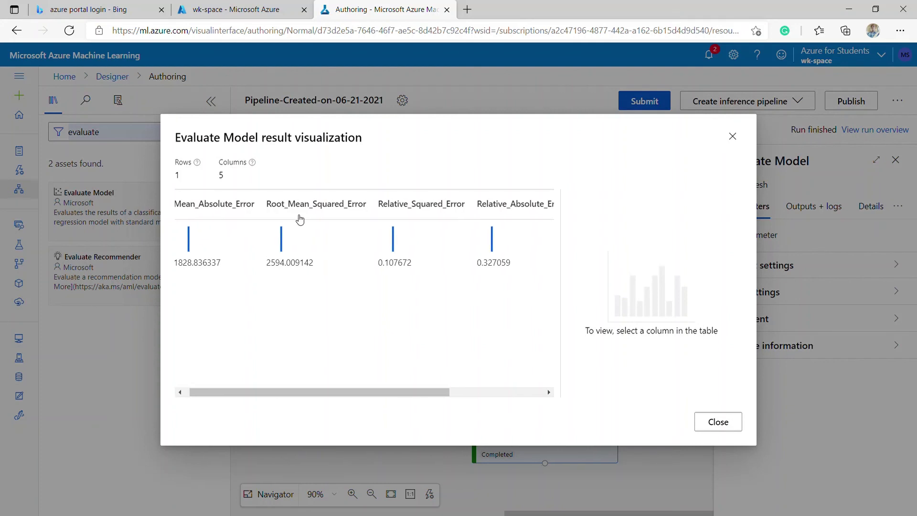
pyautogui.hscroll(8, 301, 220)
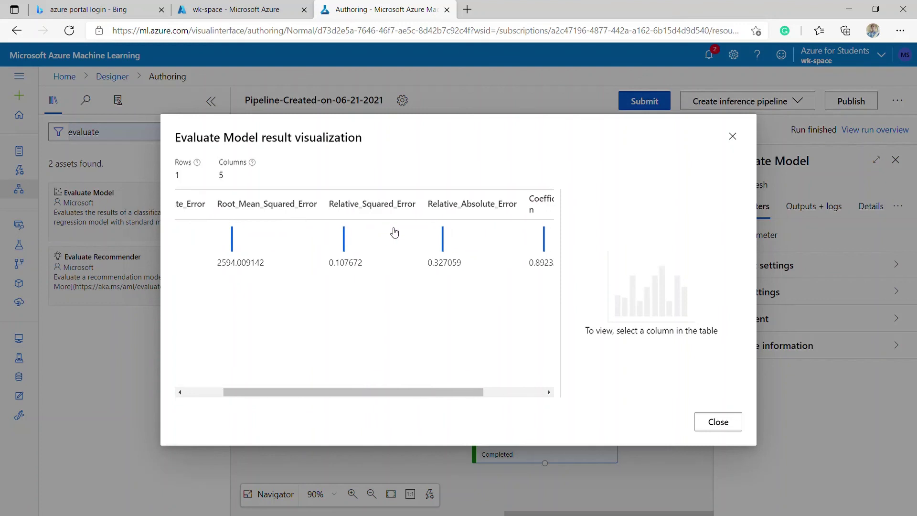
pyautogui.hscroll(5, 457, 233)
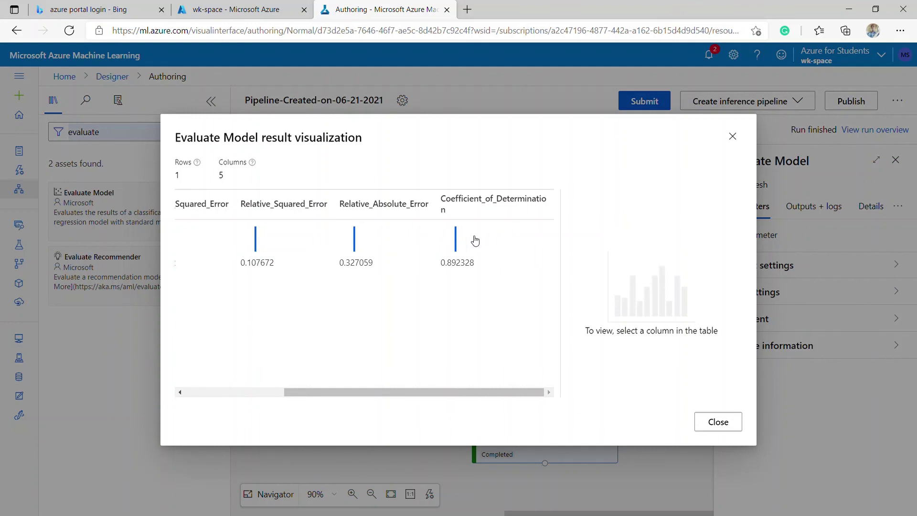
# Examine the statistics and histogram of the Coefficient_of_Determination column, and close the Evaluate Model result visualization
pyautogui.moveTo(471, 260); pyautogui.dragTo(482, 260)
pyautogui.click(456, 282)
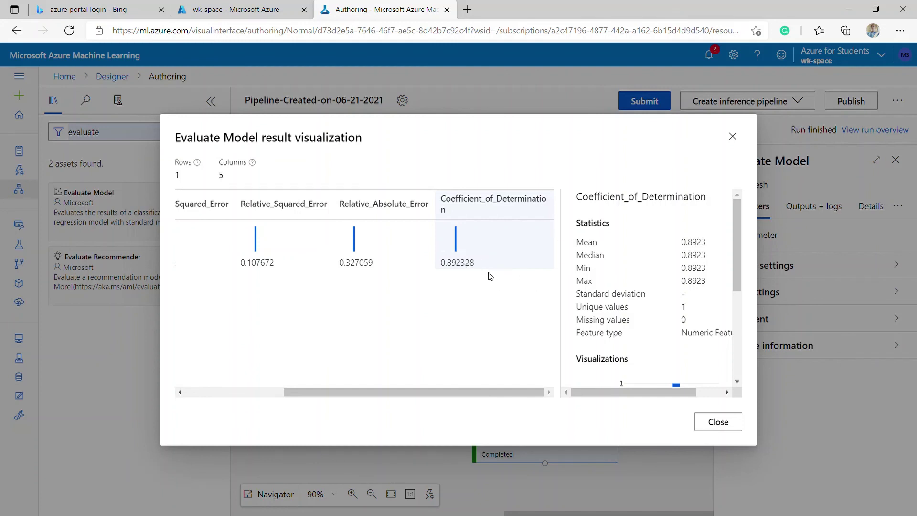
pyautogui.scroll(-3, 616, 313)
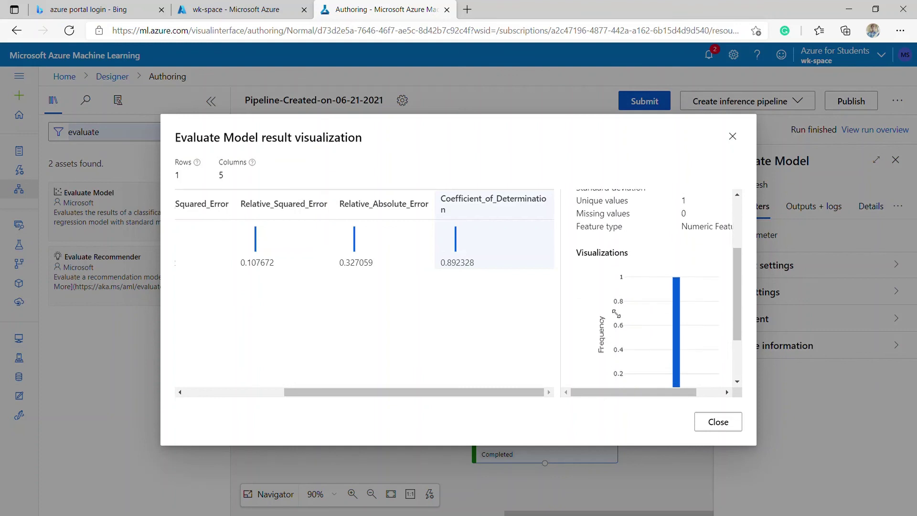
pyautogui.scroll(-4, 639, 327)
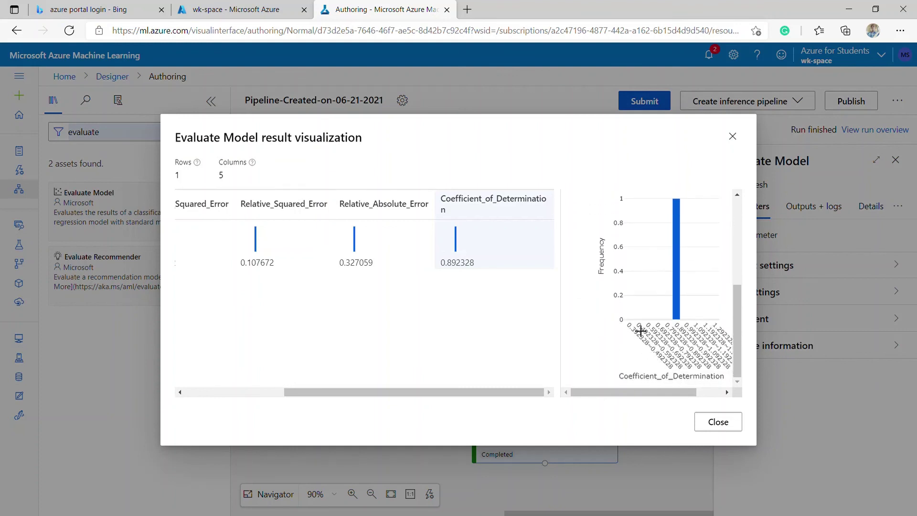
pyautogui.hscroll(1, 639, 326)
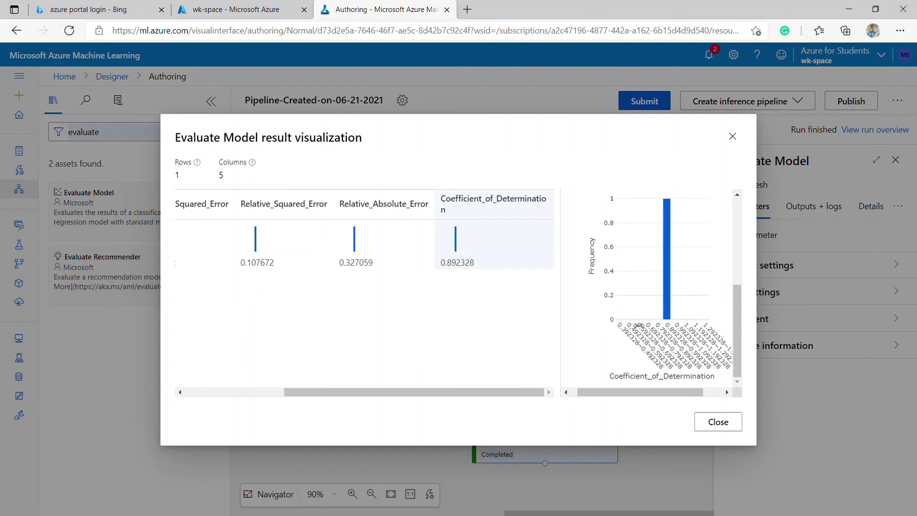
pyautogui.hscroll(2, 639, 326)
pyautogui.scroll(2, 621, 329)
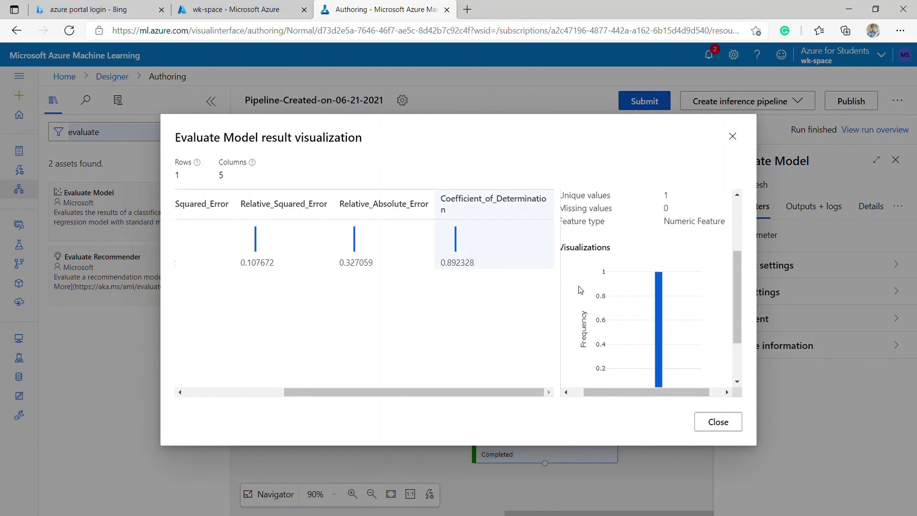
pyautogui.scroll(5, 595, 294)
pyautogui.hscroll(-2, 614, 294)
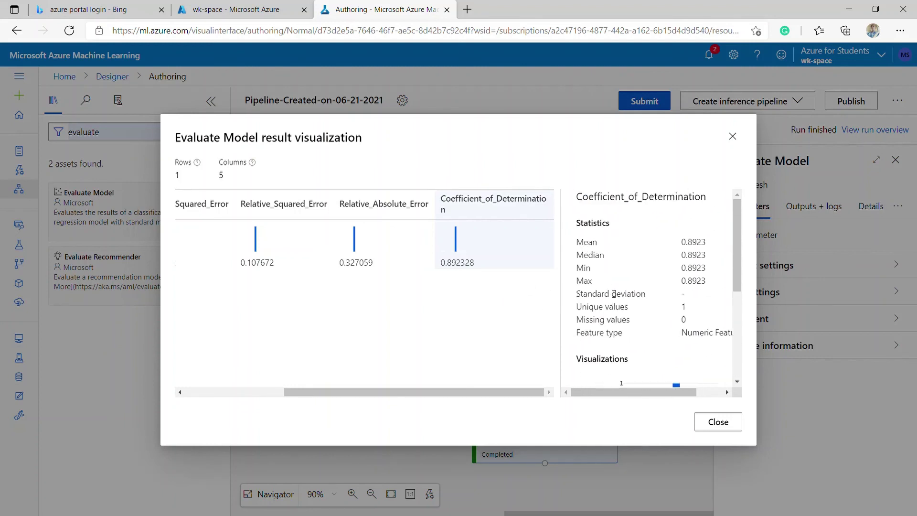
pyautogui.hscroll(-3, 485, 306)
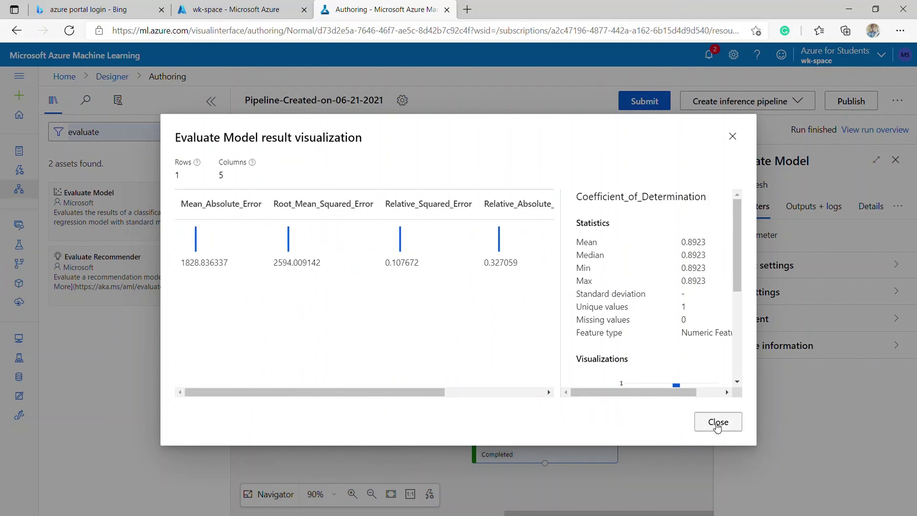
pyautogui.click(718, 424)
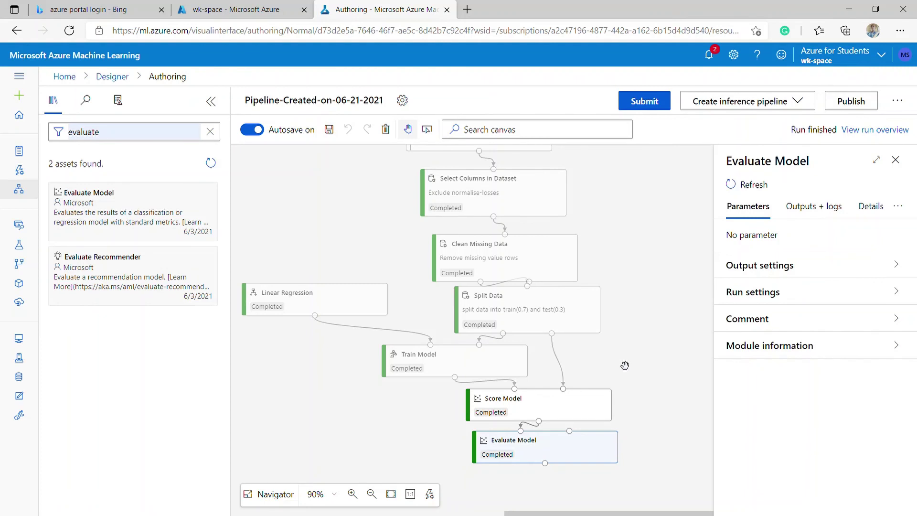
pyautogui.scroll(-1, 625, 366)
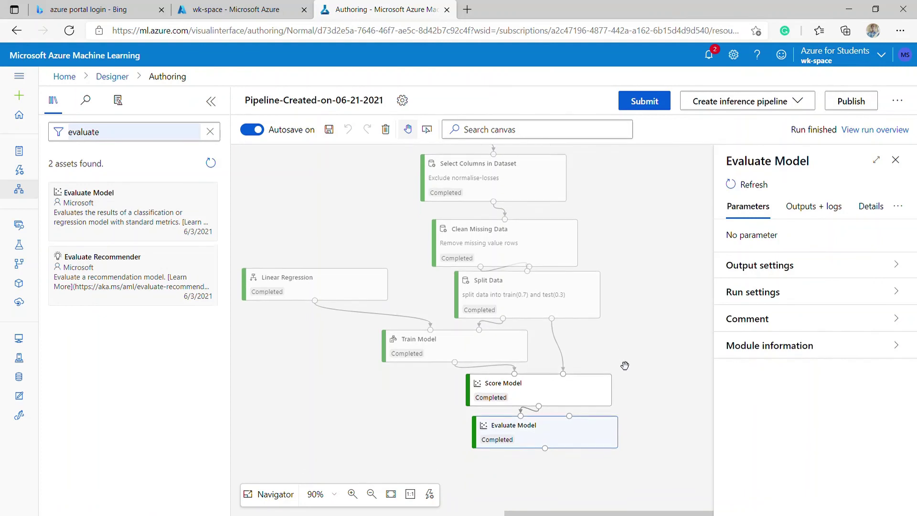
pyautogui.scroll(1, 625, 366)
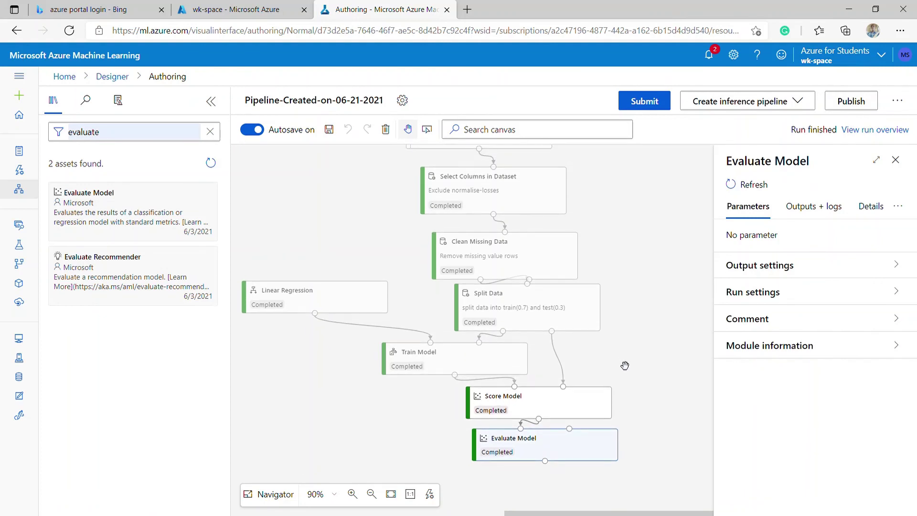
pyautogui.scroll(2, 625, 365)
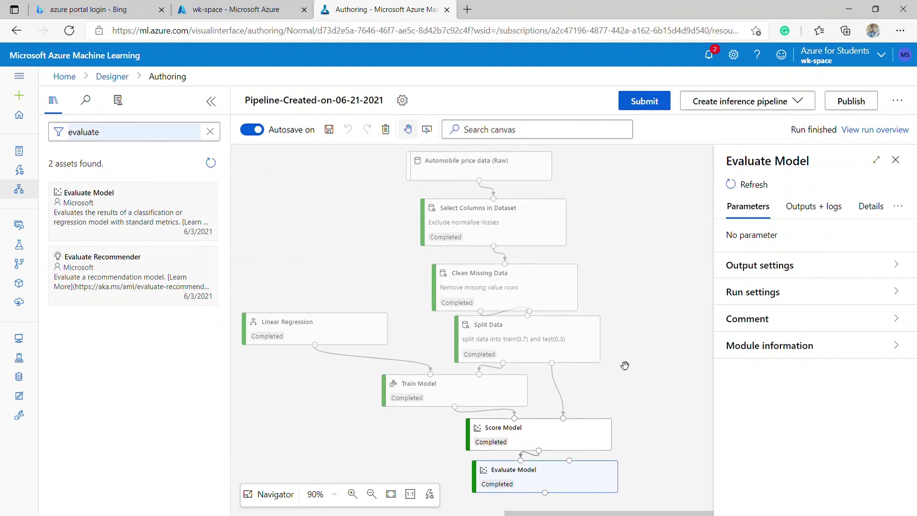
pyautogui.scroll(-1, 625, 366)
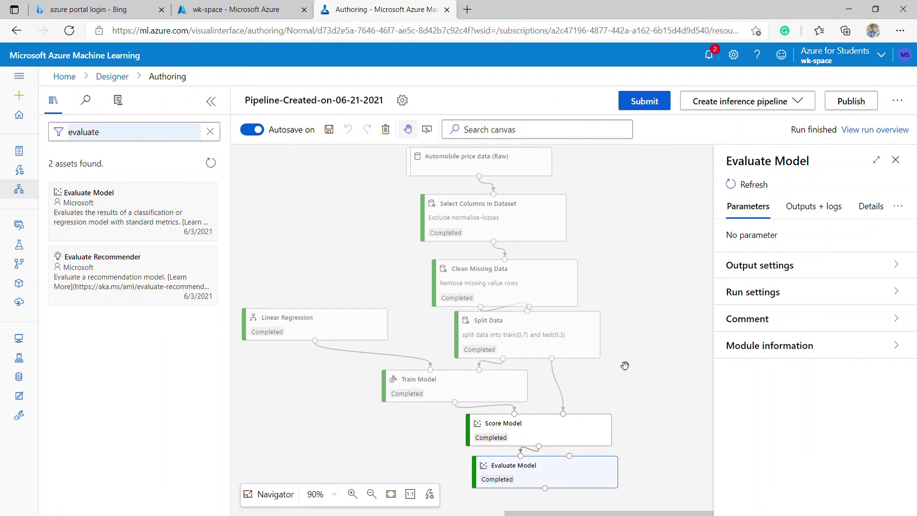